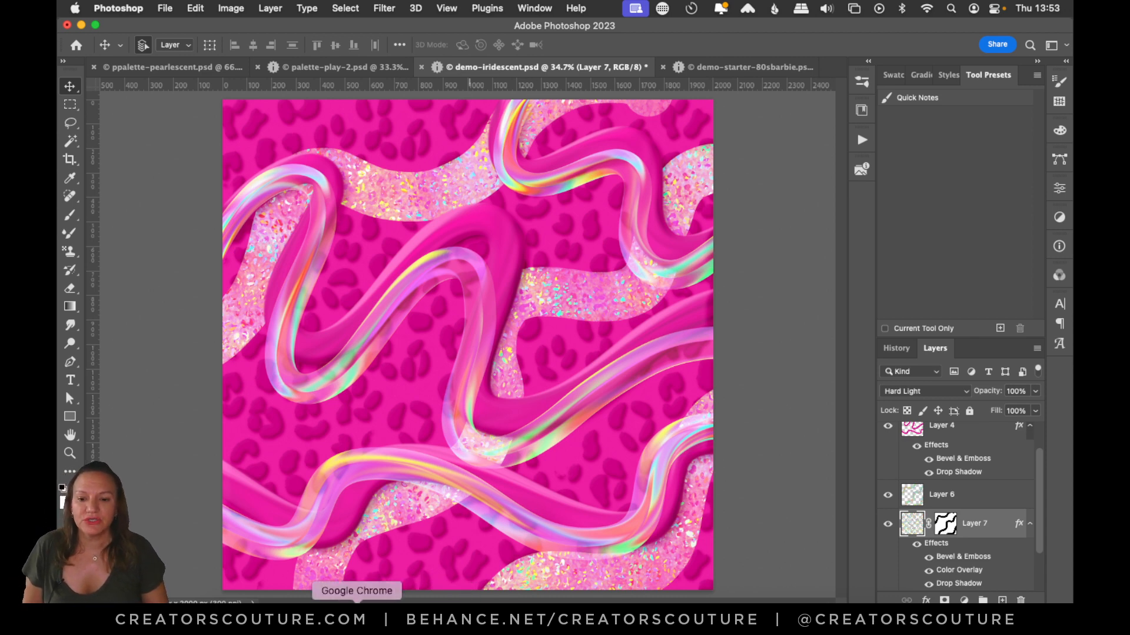
Switch to Chrome and view the Iridescent & Holographic, Wet Paint and Pattern Painter brush product pages.
click(357, 602)
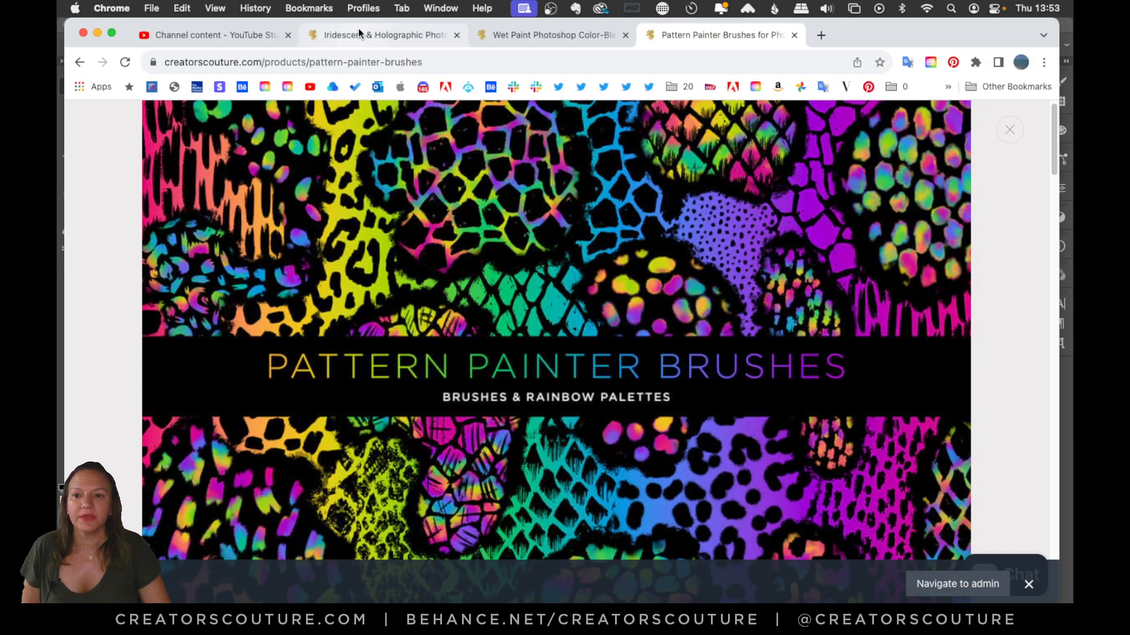
click(374, 28)
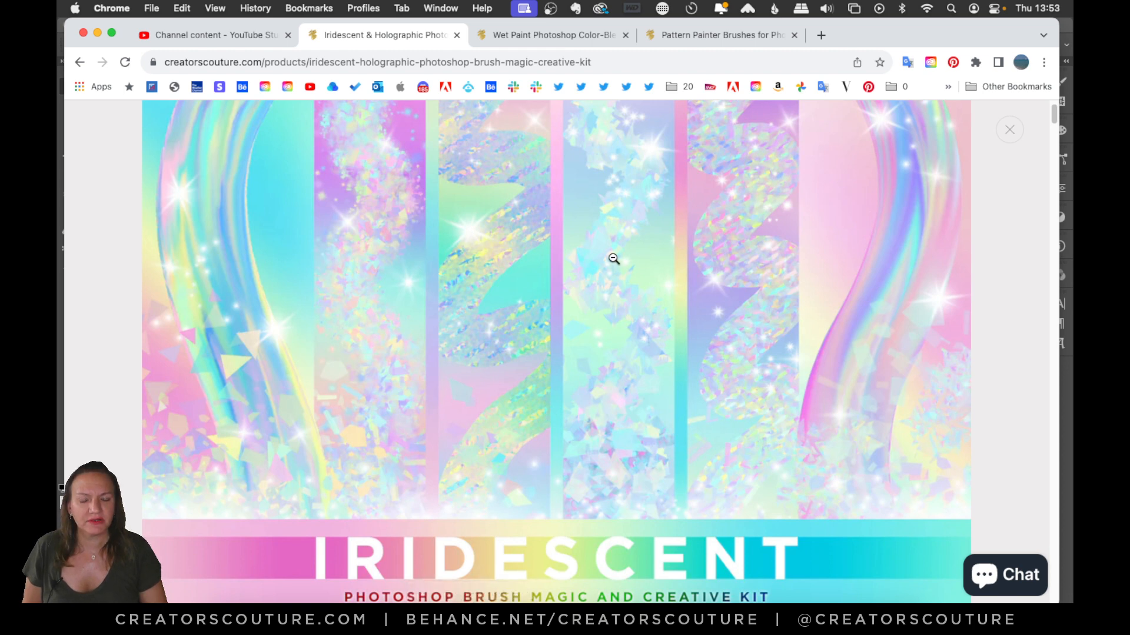
click(579, 36)
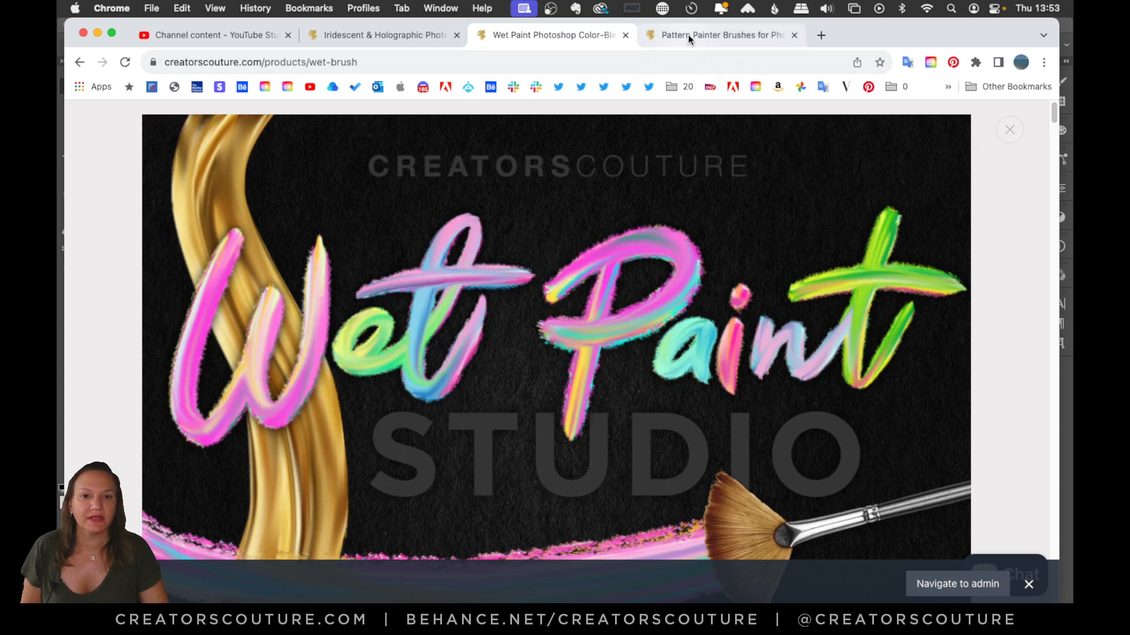
click(704, 38)
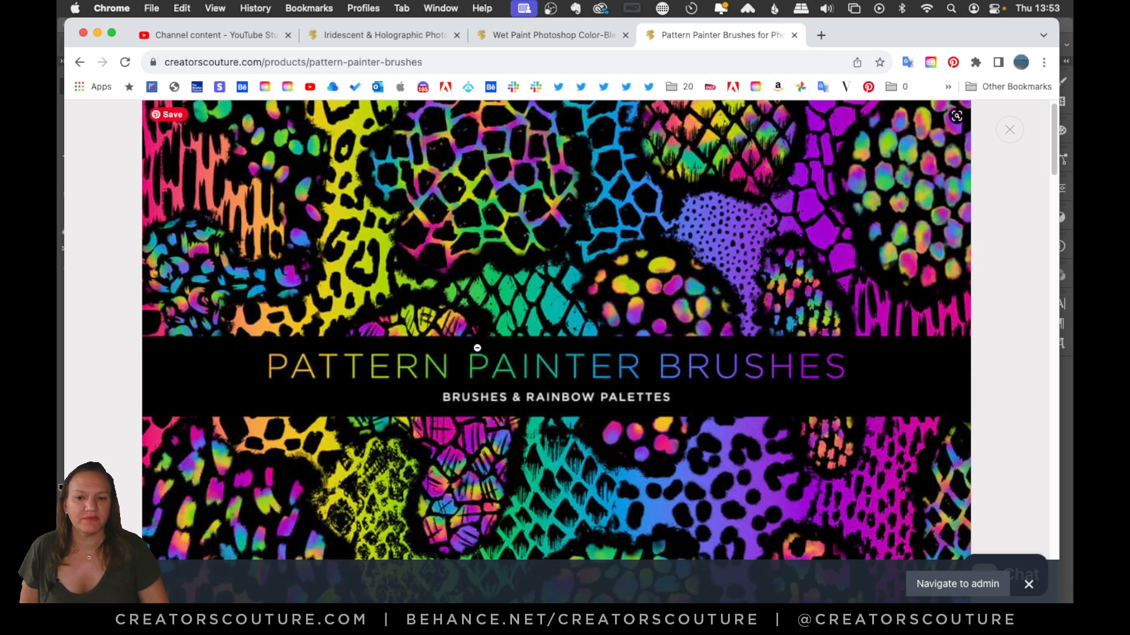
Return to Photoshop and compare the finished demo-iridescent.psd artwork with the blank demo-starter-80sbarbie.psd document.
click(469, 614)
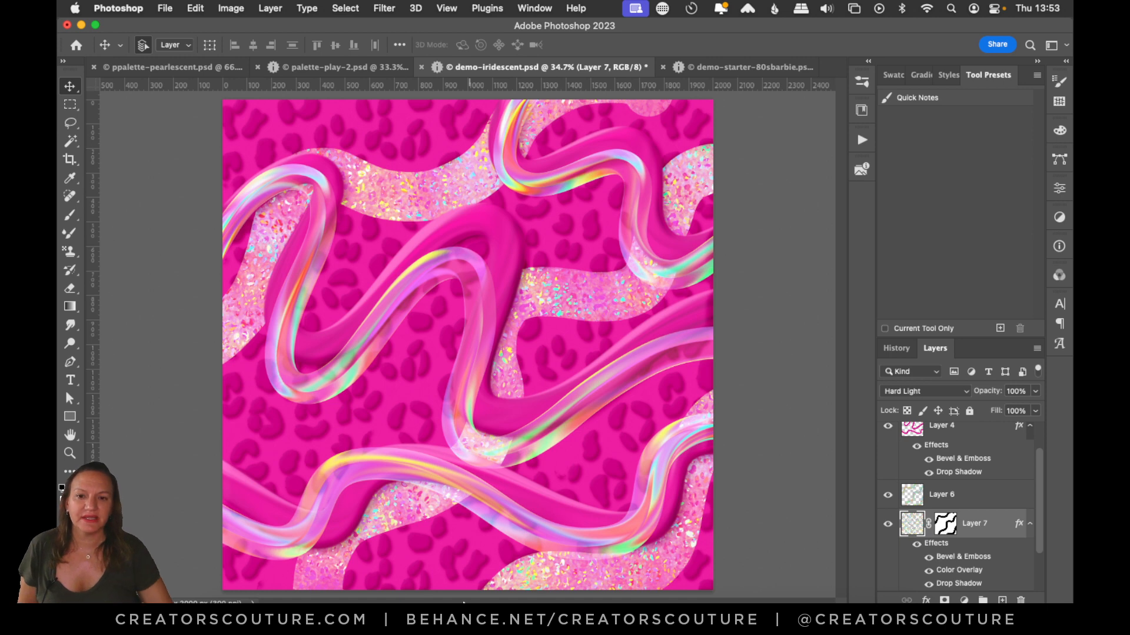
click(712, 68)
click(500, 67)
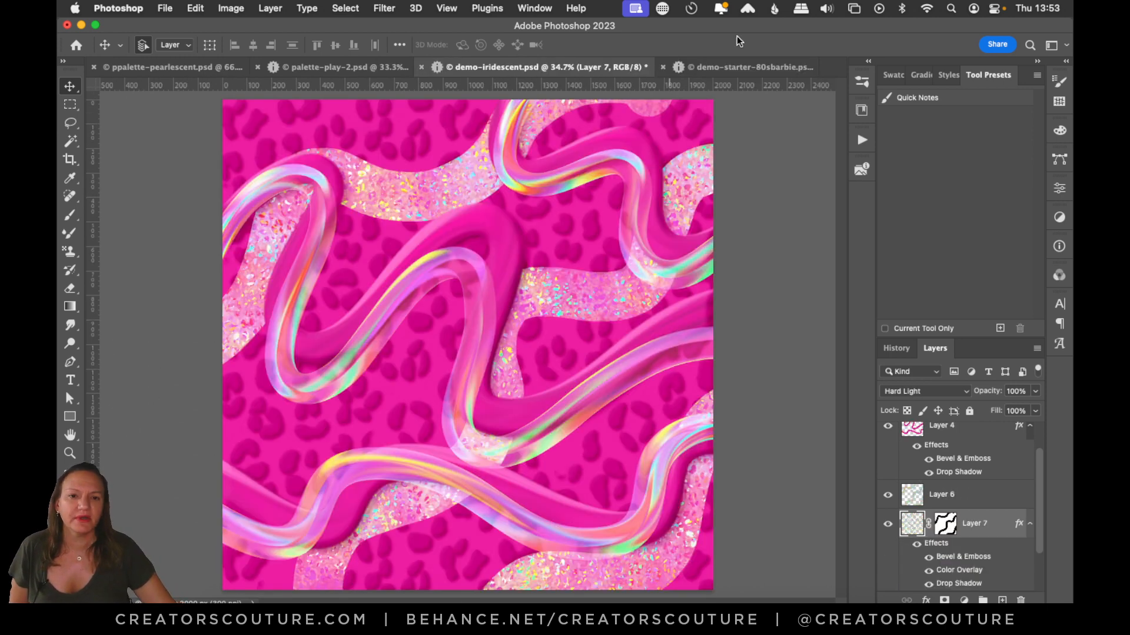
click(734, 68)
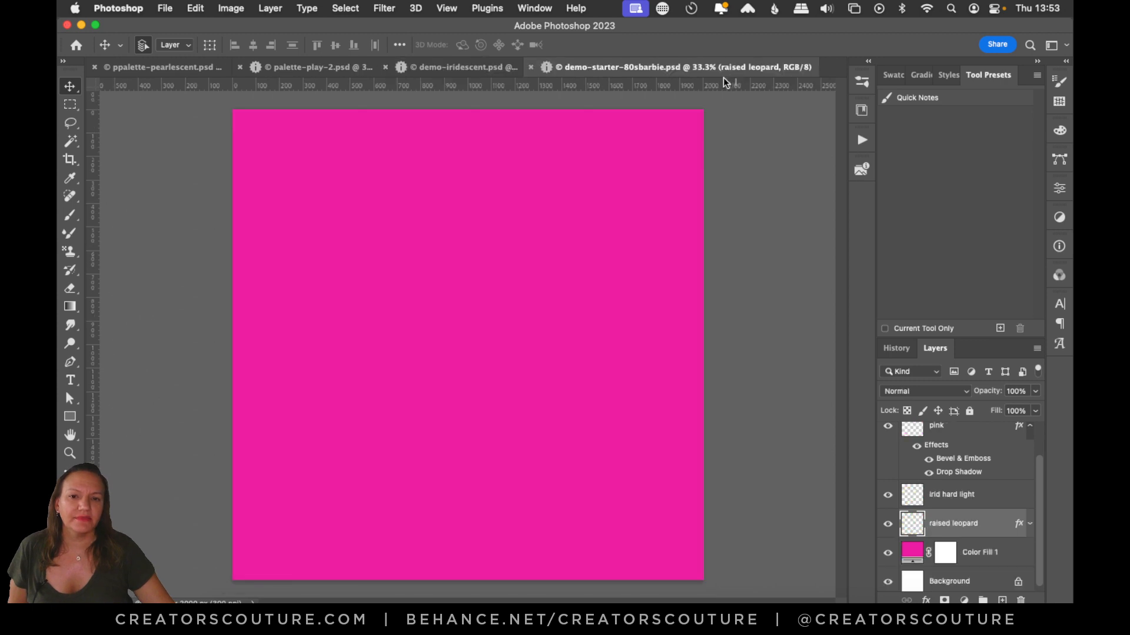
click(493, 65)
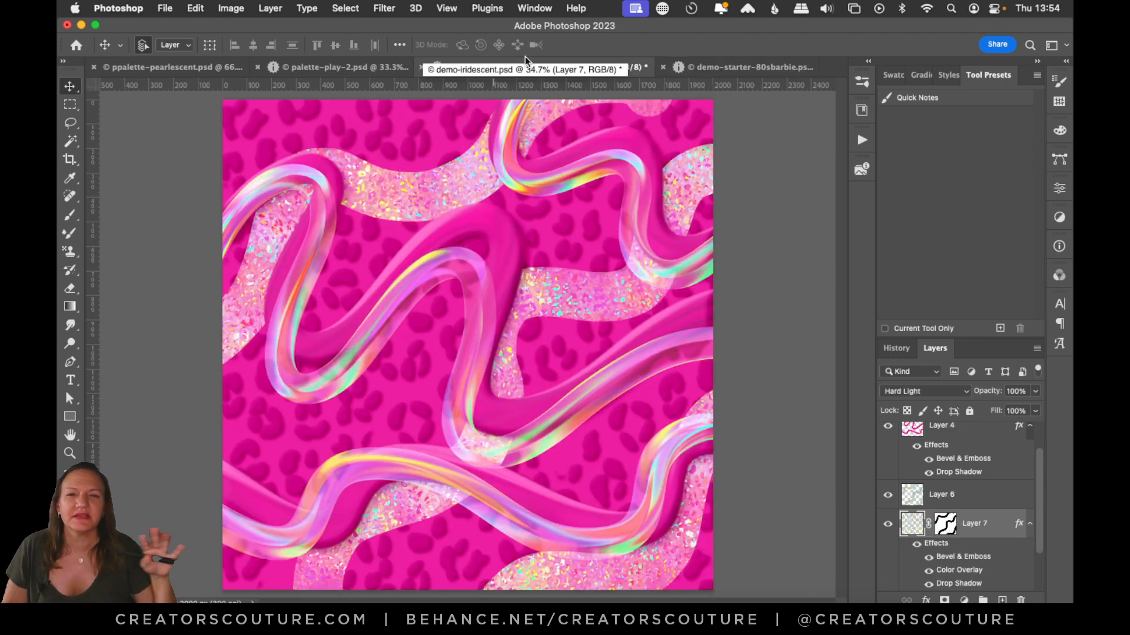
Arrange the documents 2-up vertically, narrow the demo-iridescent.psd pane and fit the whole demo-starter-80sbarbie.psd canvas in its wider pane.
click(531, 6)
mouse_move(536, 46)
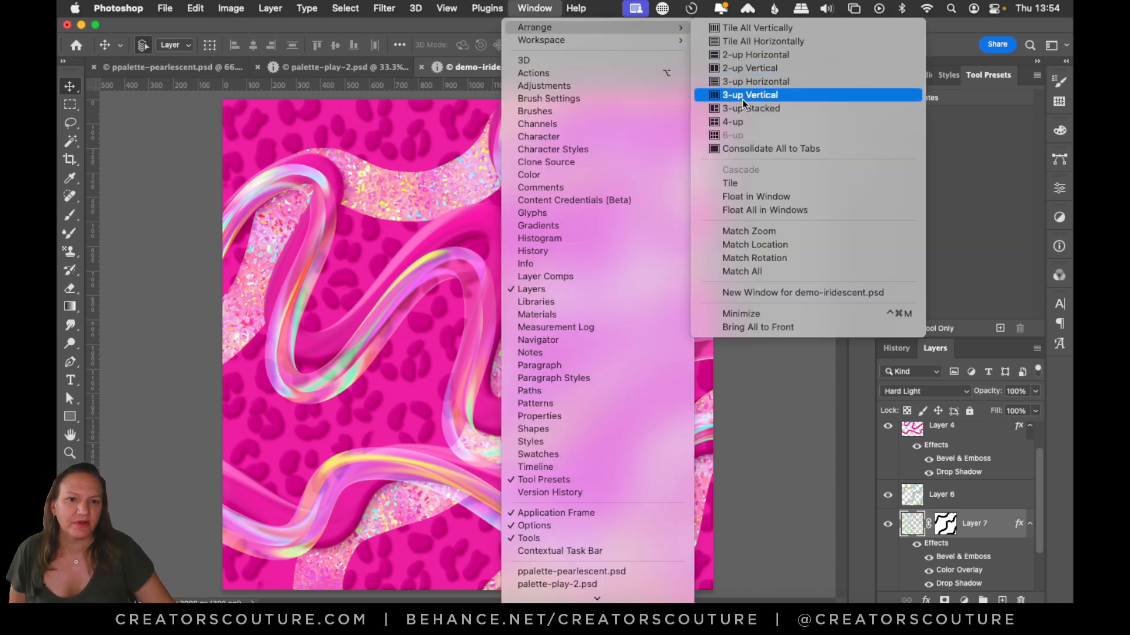
click(751, 67)
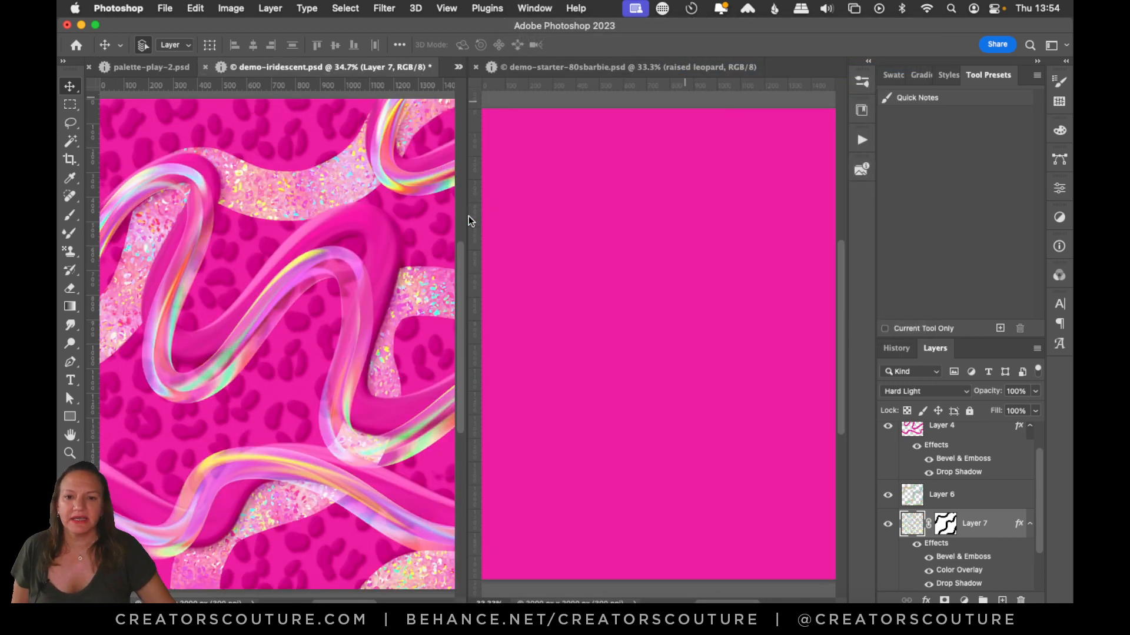
drag(467, 220, 349, 220)
scroll(294, 574, right, 5)
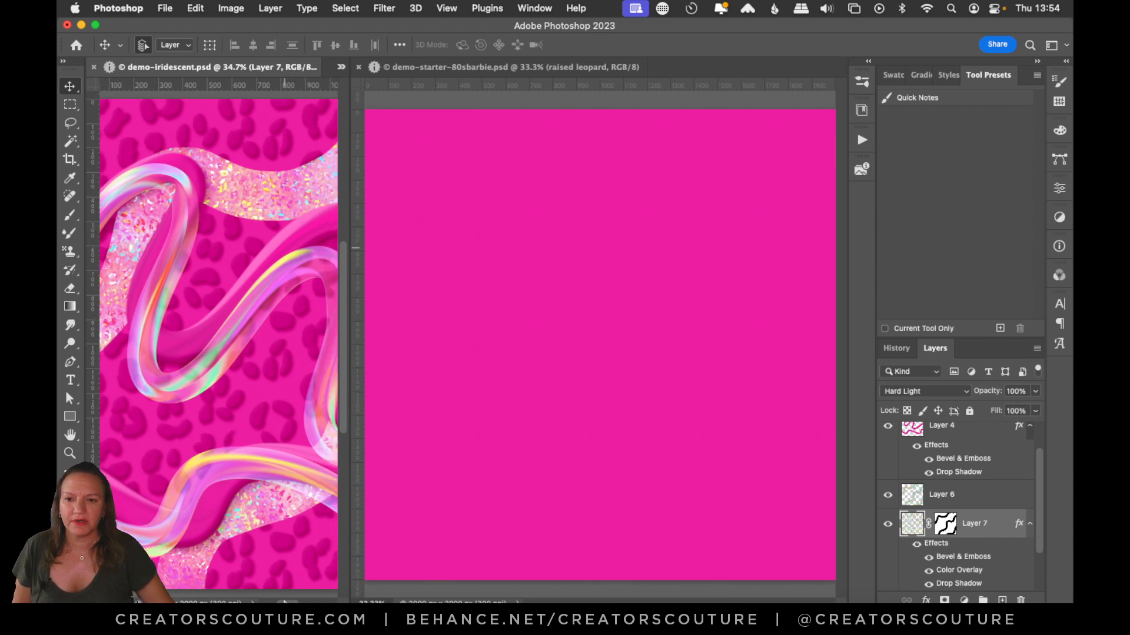
scroll(187, 343, left, 3)
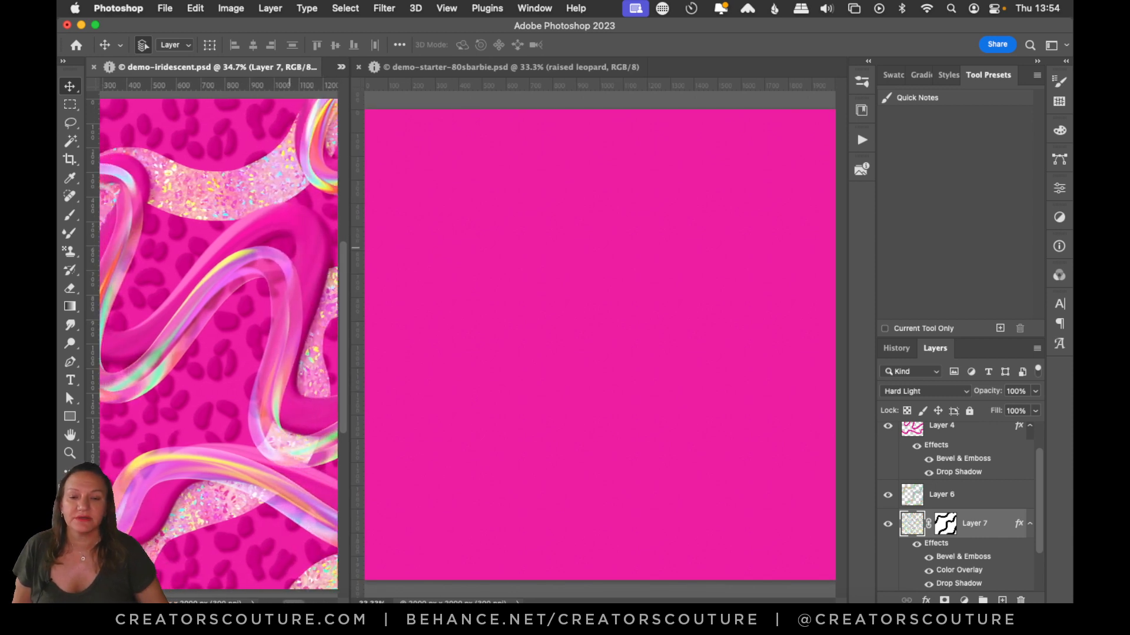
key(z)
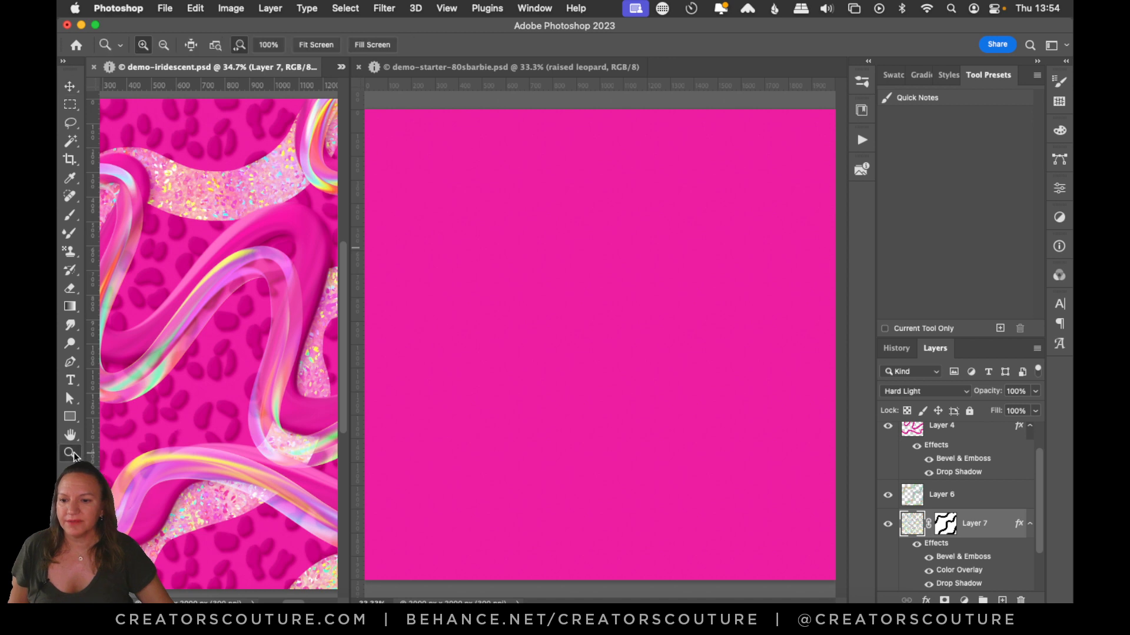
click(617, 323)
alt+click(608, 332)
drag(598, 333, 625, 331)
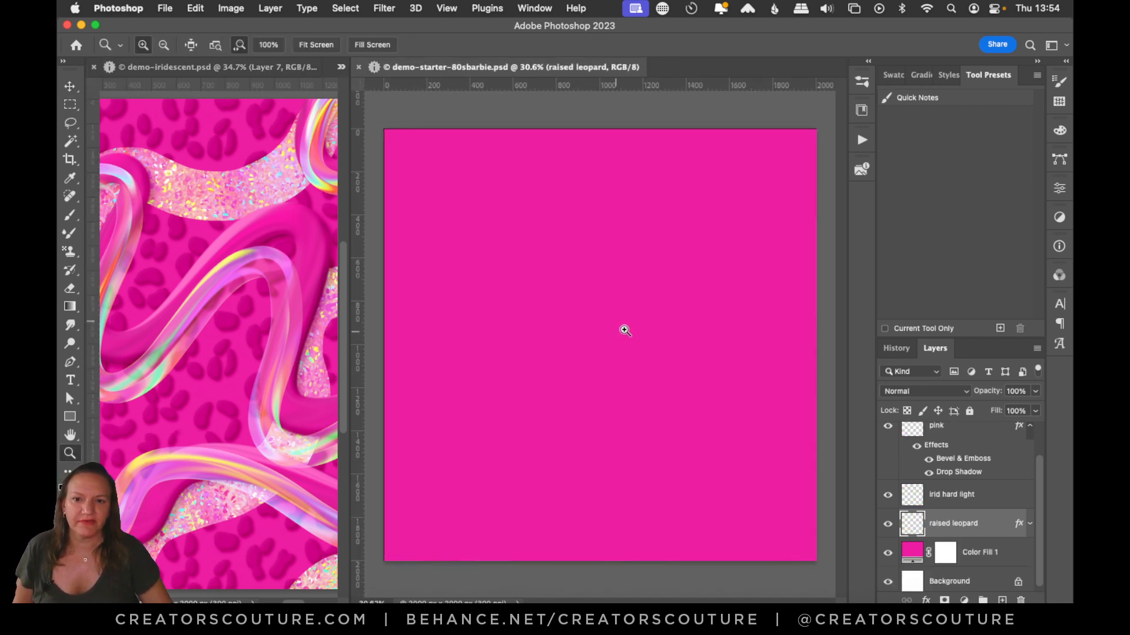
Activate the Mixer Brush tool and choose the "pink wet iridescent 3" brush preset.
click(69, 86)
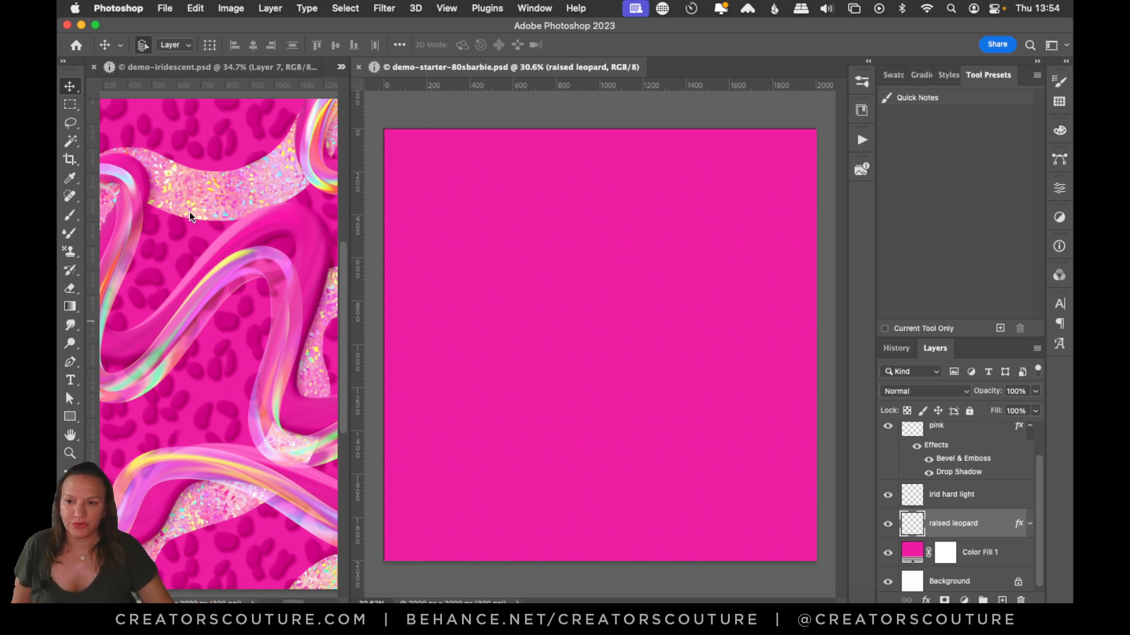
click(72, 235)
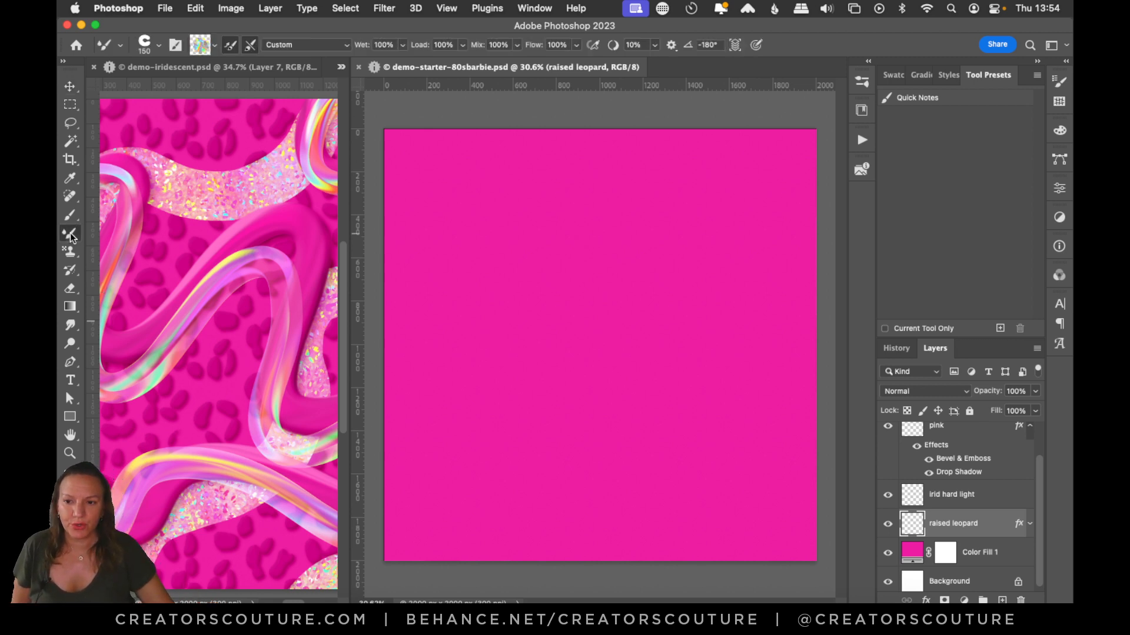
click(859, 81)
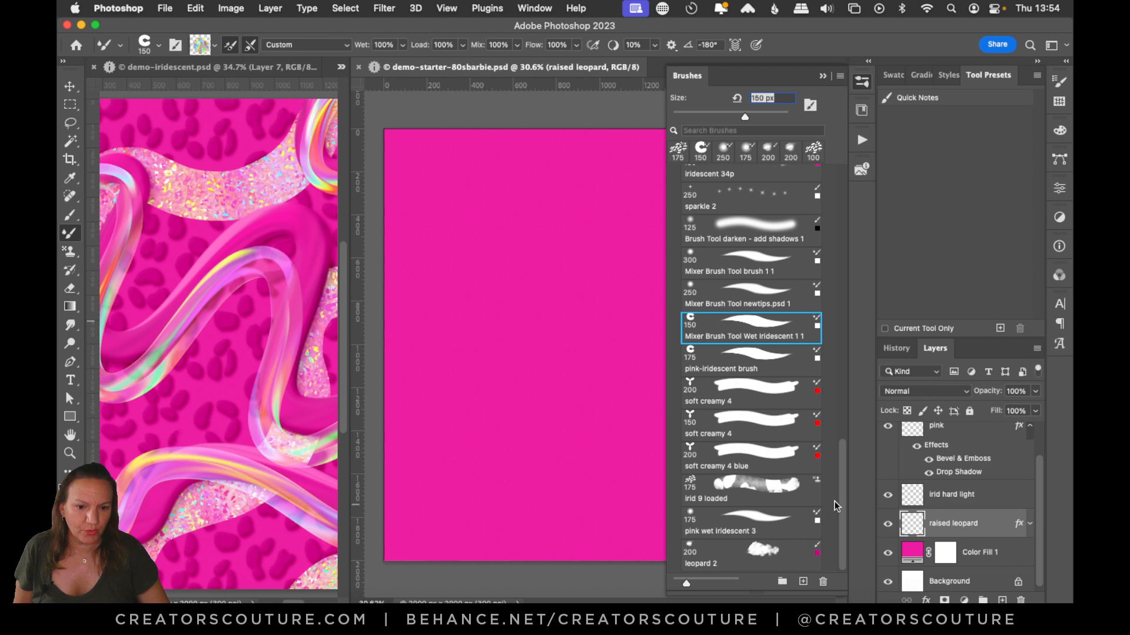
click(761, 529)
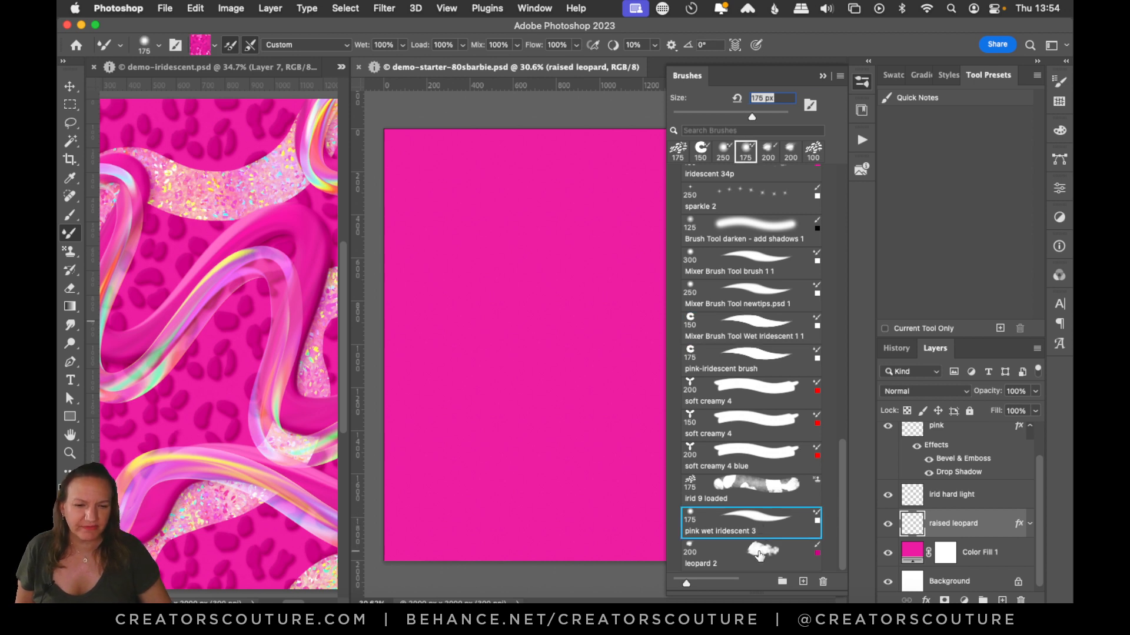
Collapse the pink layer's effects list and add a new layer above the "wet hard light" layer.
drag(1038, 470, 1038, 427)
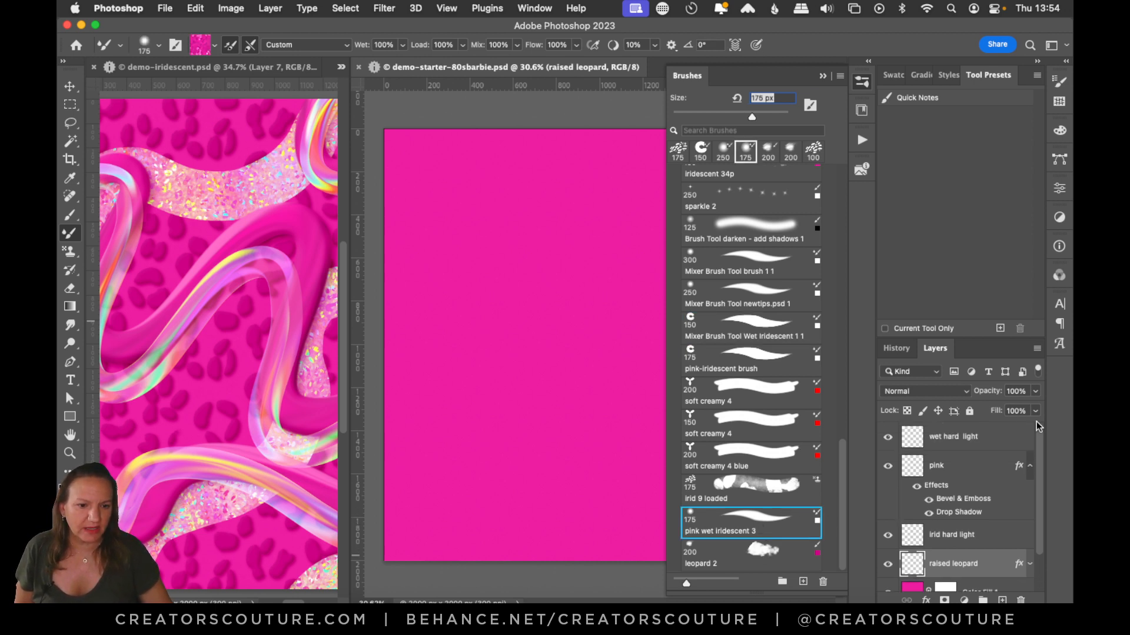
click(1030, 465)
click(1006, 443)
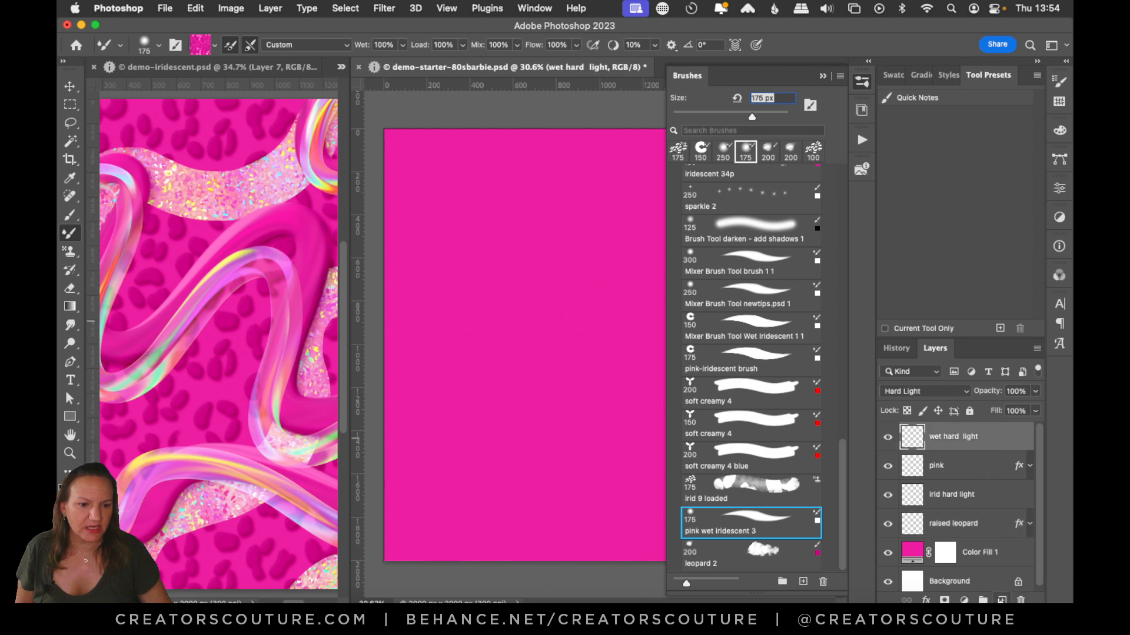
click(1002, 600)
Try wavy strokes on the new layer with the "pink wet iridescent 3" and "pink-iridescent brush" presets, undoing each one.
mouse_move(578, 165)
mouse_down()
mouse_move(550, 181)
mouse_move(550, 340)
mouse_move(487, 490)
mouse_up()
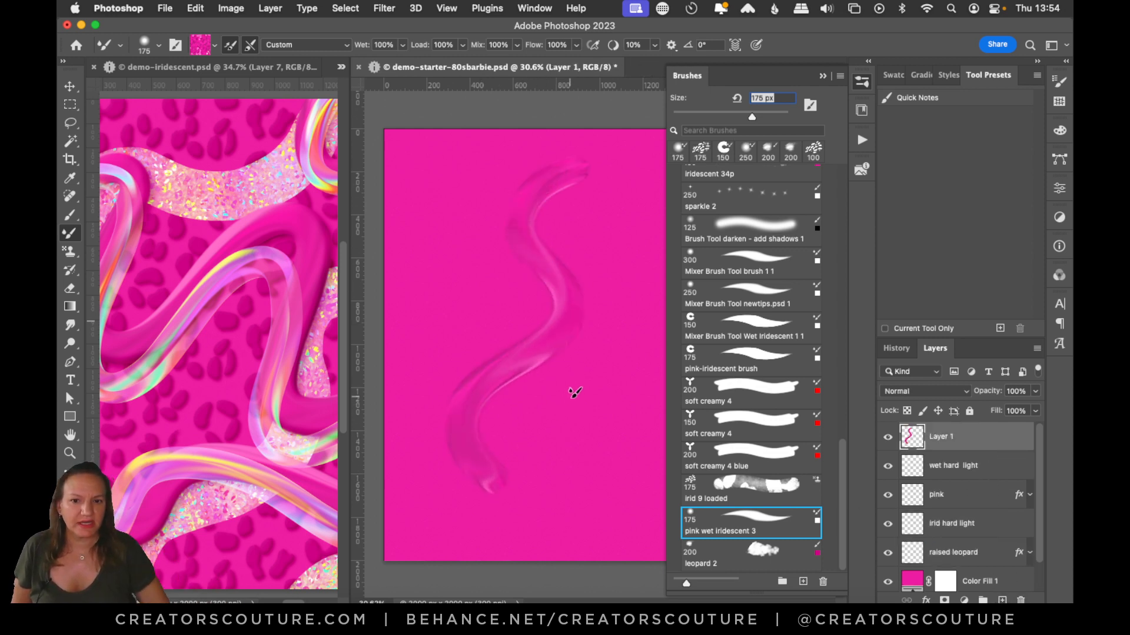
key(super+z)
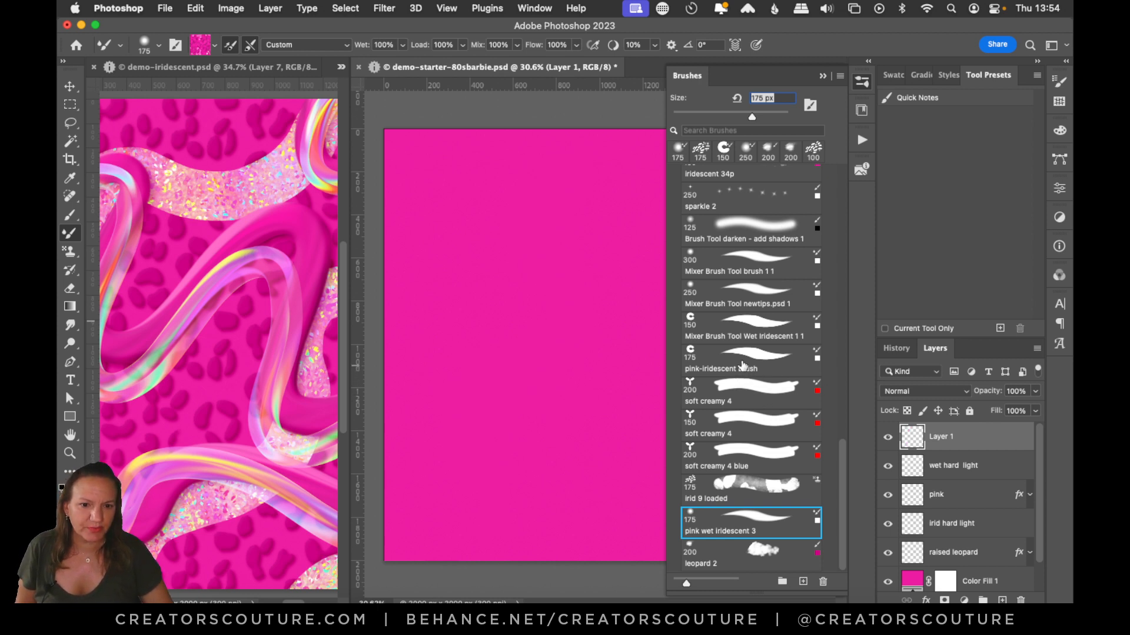
click(742, 365)
mouse_move(556, 221)
mouse_down()
mouse_move(502, 456)
mouse_move(512, 470)
mouse_up()
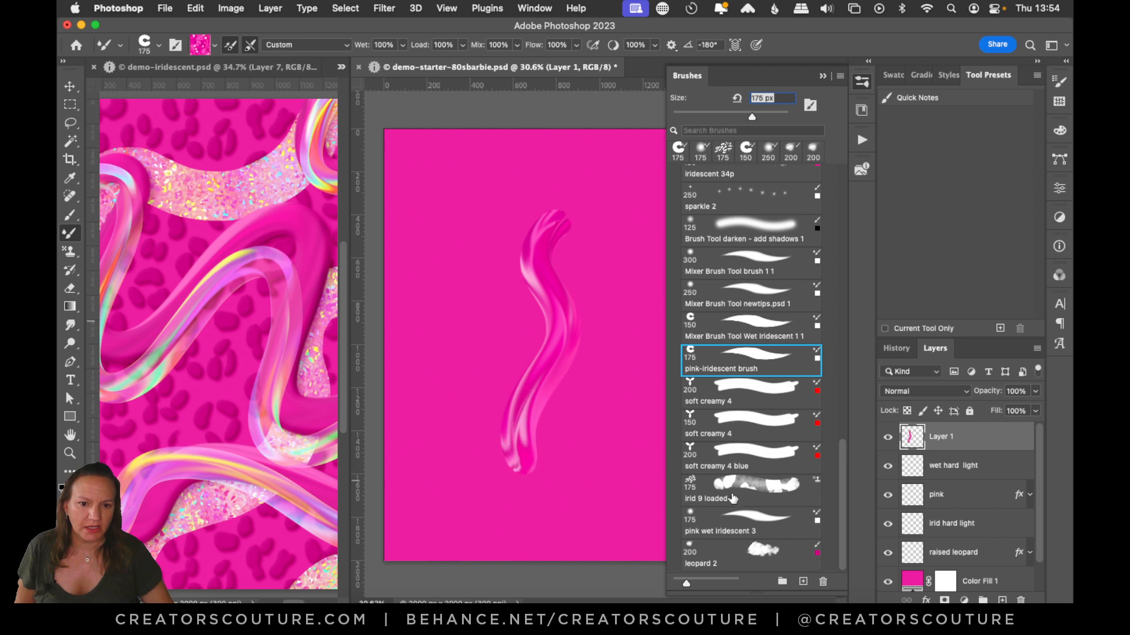
key(super+z)
mouse_move(522, 229)
mouse_down()
mouse_move(571, 373)
mouse_move(567, 494)
mouse_up()
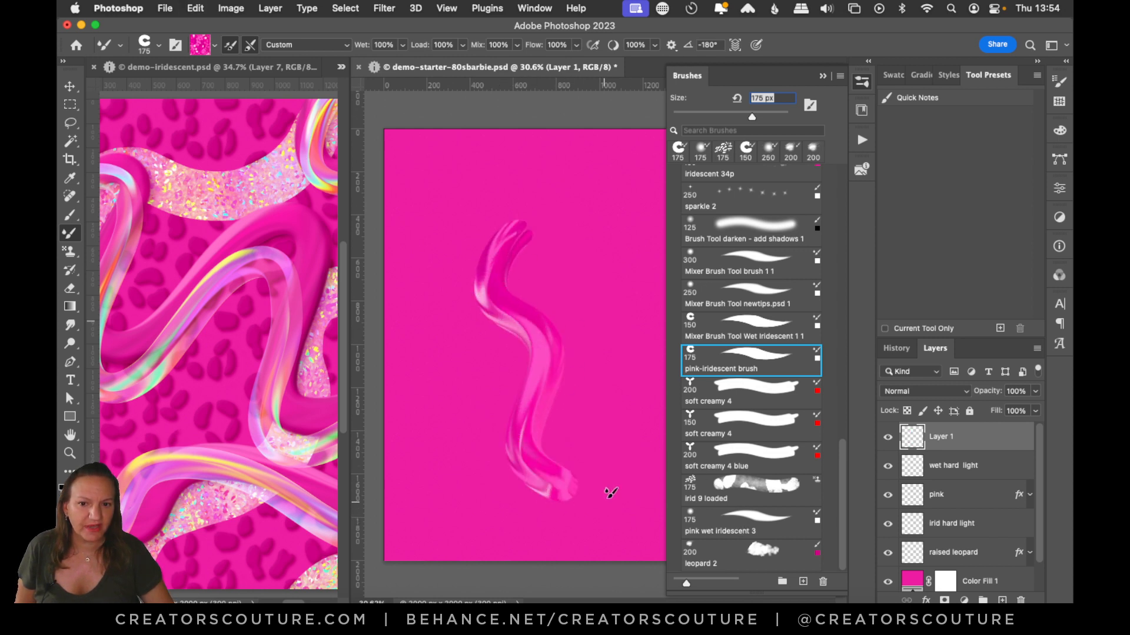
key(super+z)
Try S-shaped Mixer Brush strokes on the new layer with the "pink wet iridescent 3" preset, undoing each one.
click(756, 522)
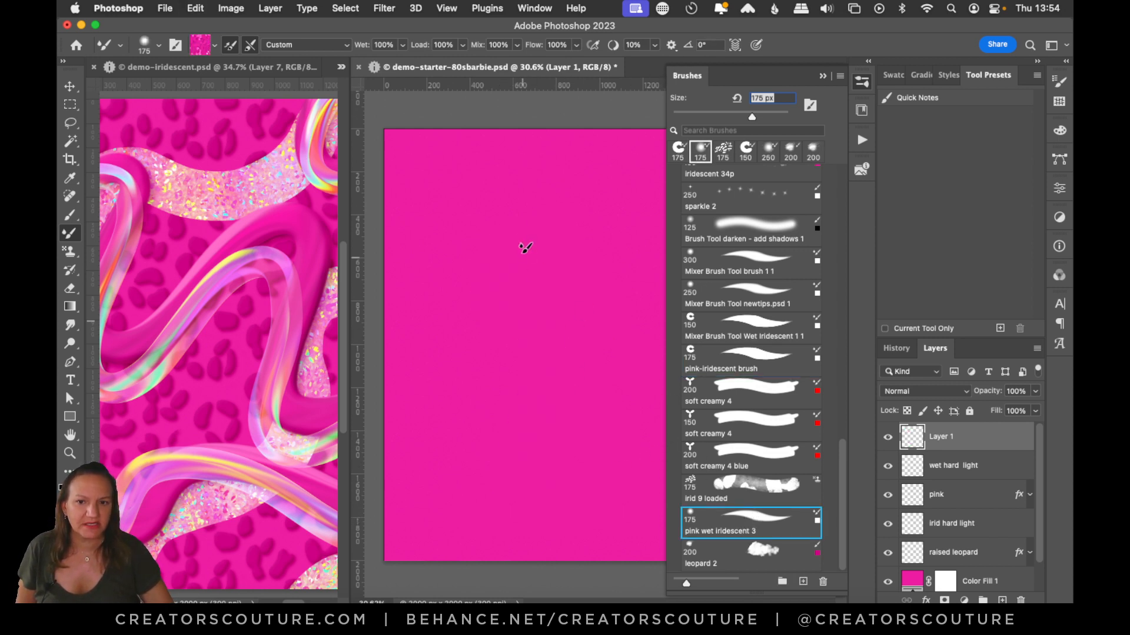
mouse_move(528, 230)
mouse_down()
mouse_move(522, 324)
mouse_move(595, 348)
mouse_move(556, 499)
mouse_up()
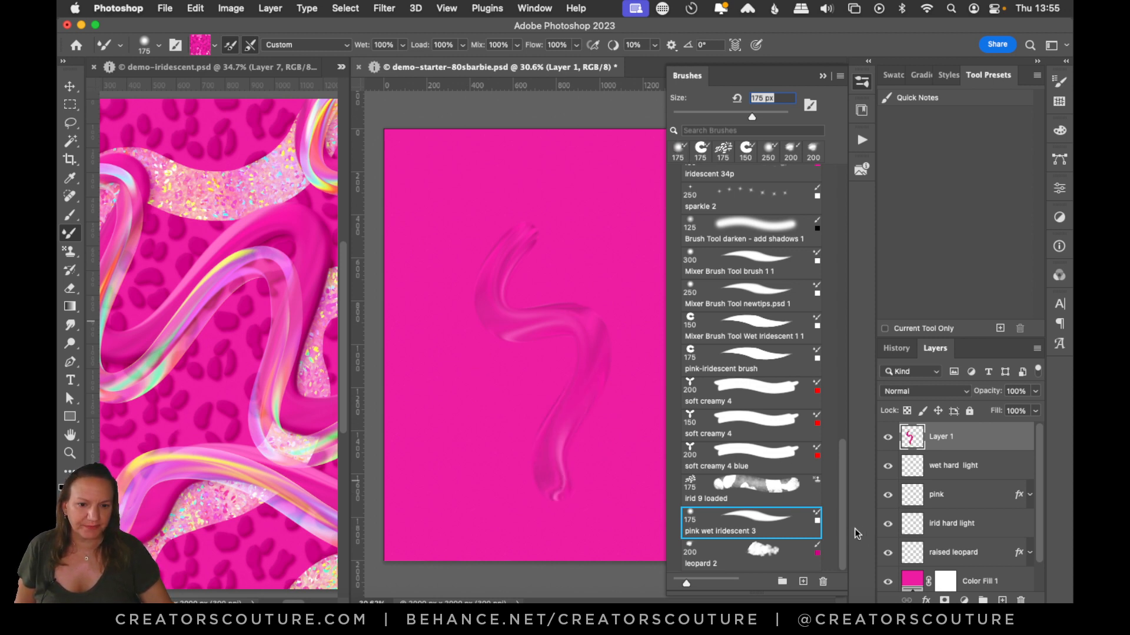
key(super+z)
key(z)
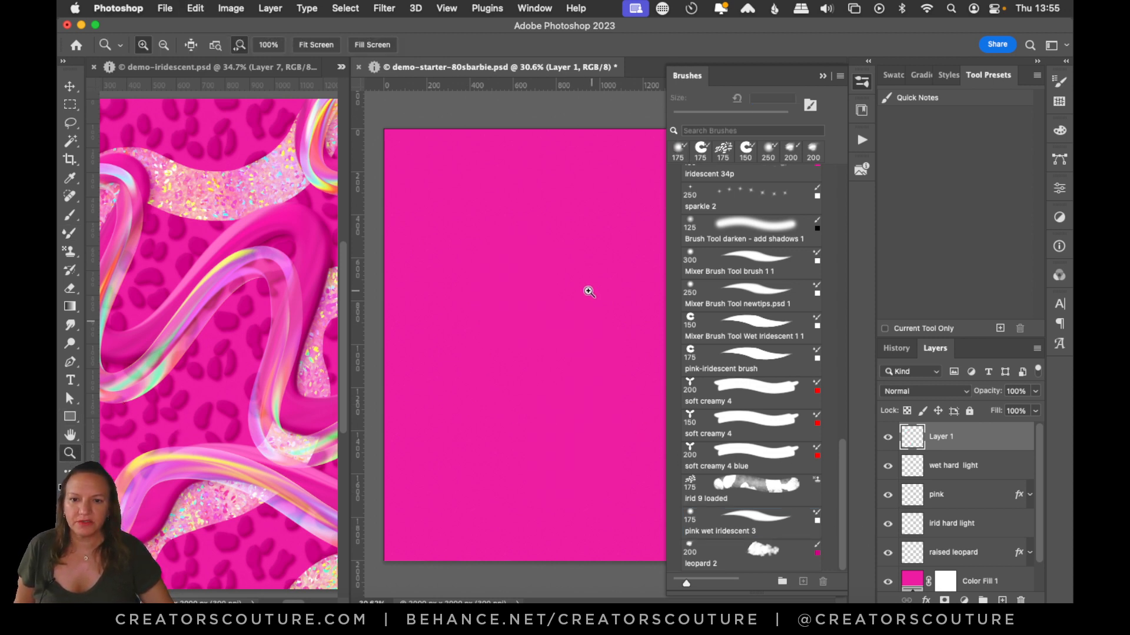
click(588, 292)
click(70, 233)
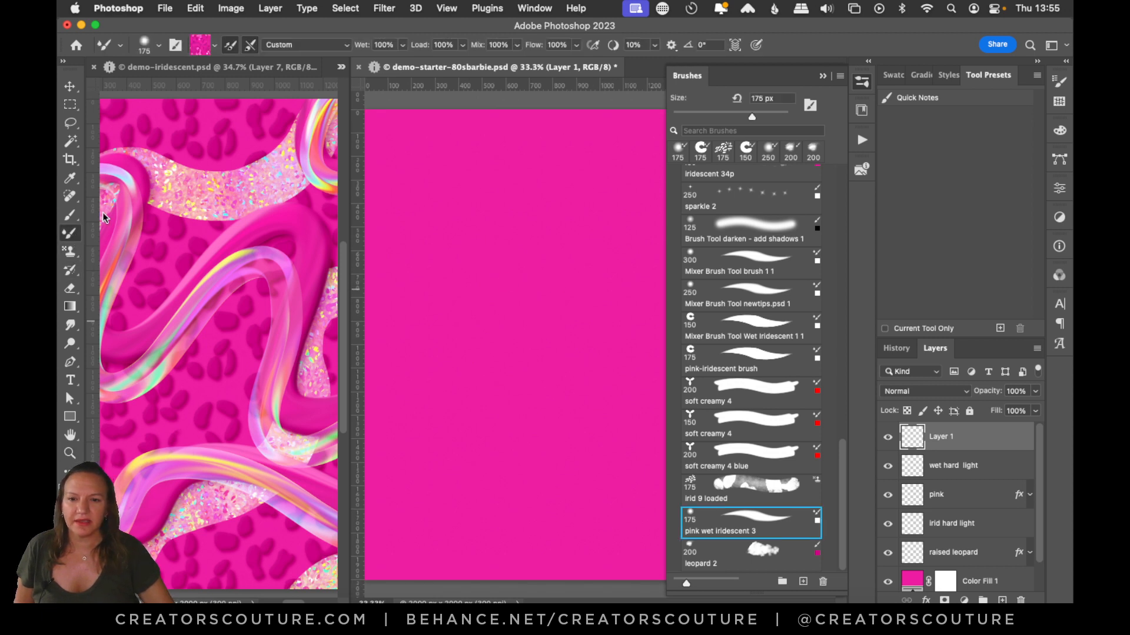
mouse_move(471, 168)
mouse_down()
mouse_move(444, 252)
mouse_move(515, 465)
mouse_up()
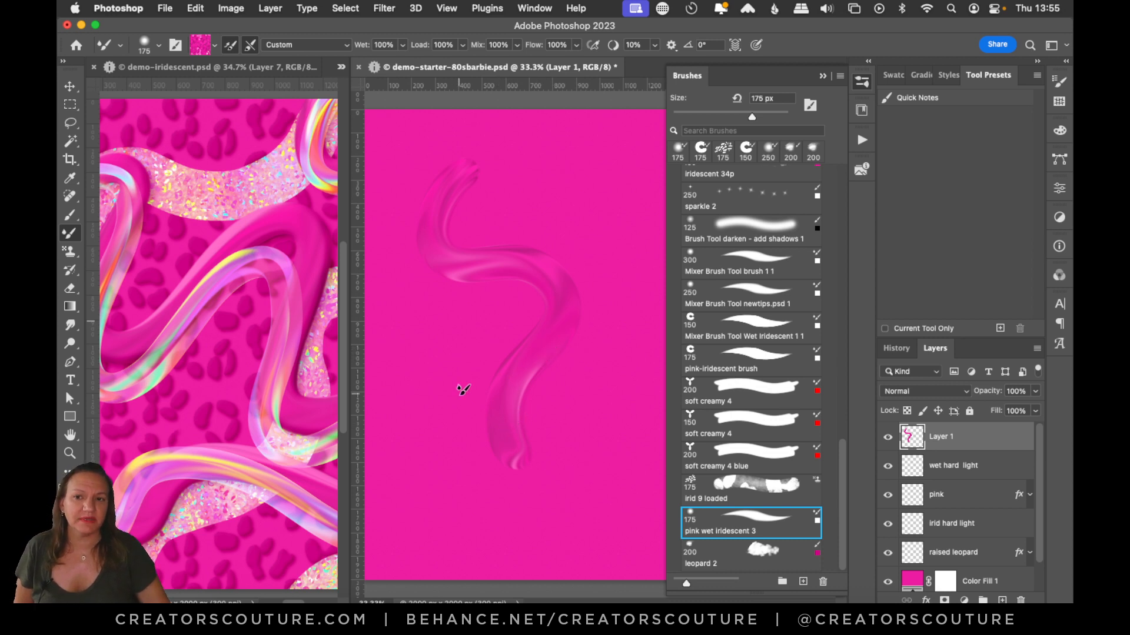
key(super+z)
Hide the brush list, bring up palette-play-2.psd and dock it in the same pane as demo-starter-80sbarbie.psd.
click(861, 81)
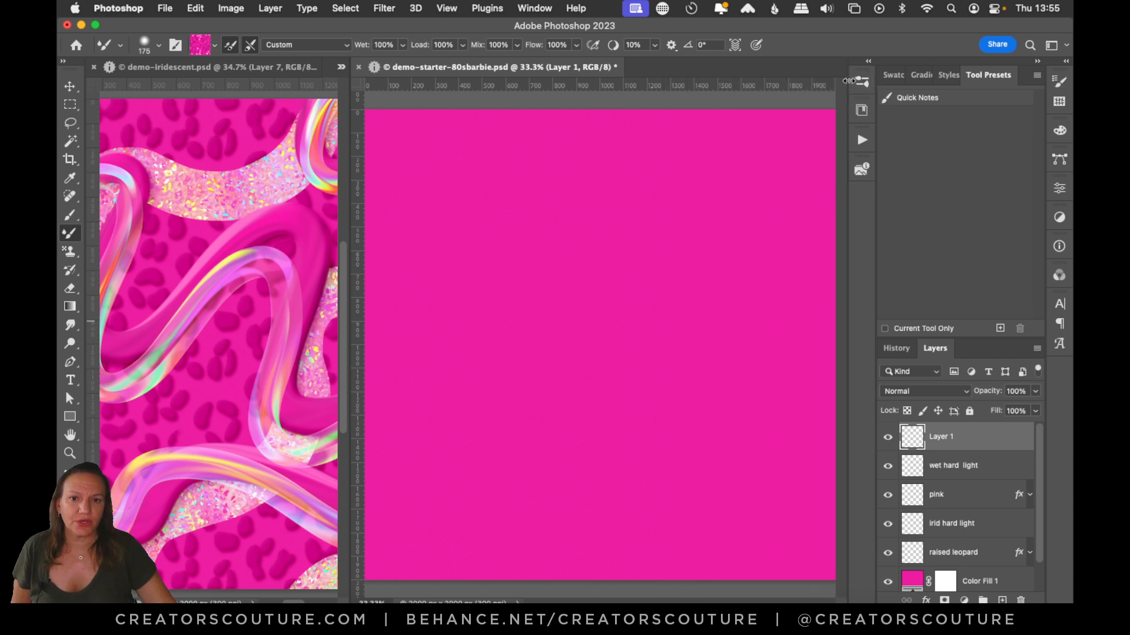
click(341, 67)
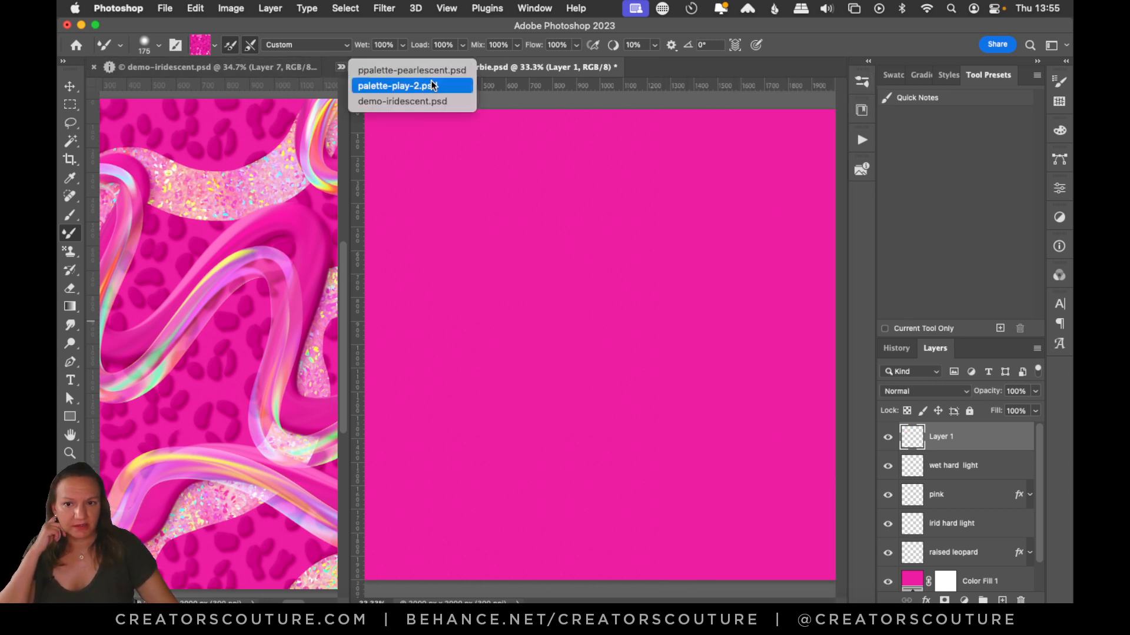
click(415, 87)
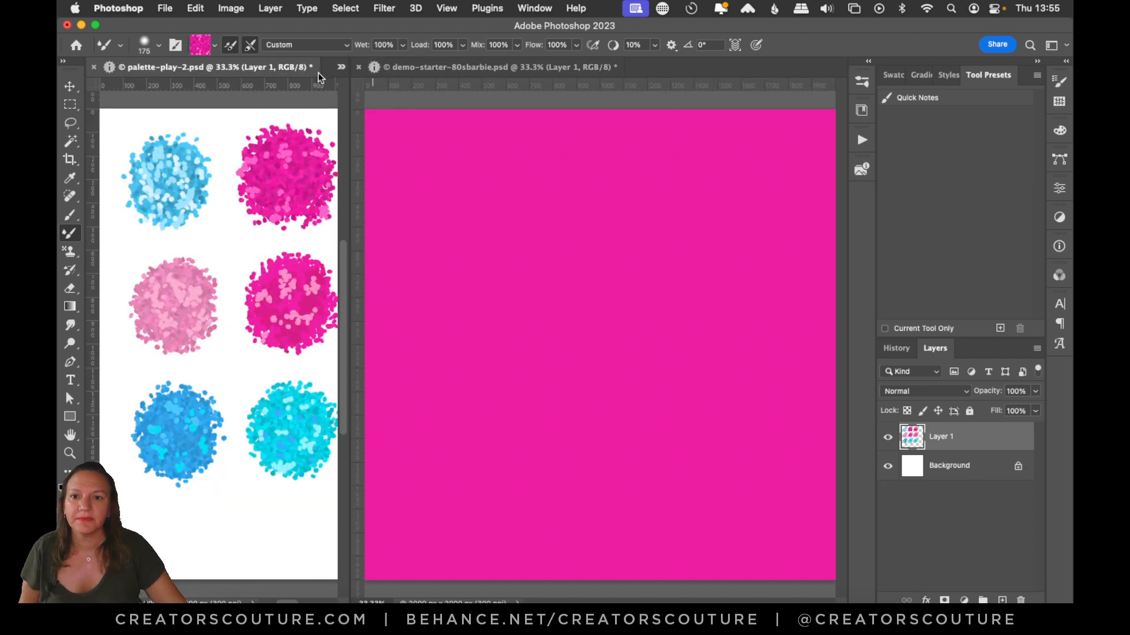
drag(263, 68, 495, 68)
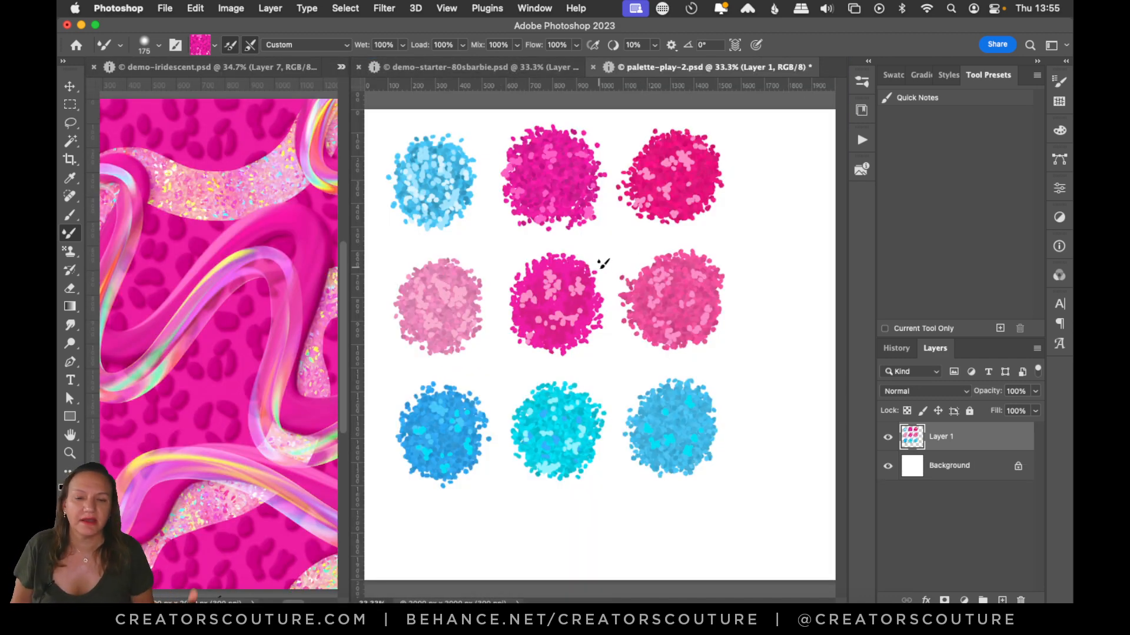
Load the Mixer Brush from the upper middle magenta swatch and paint a wavy diagonal ribbon on Layer 1 of demo-starter-80sbarbie.psd.
alt+click(549, 175)
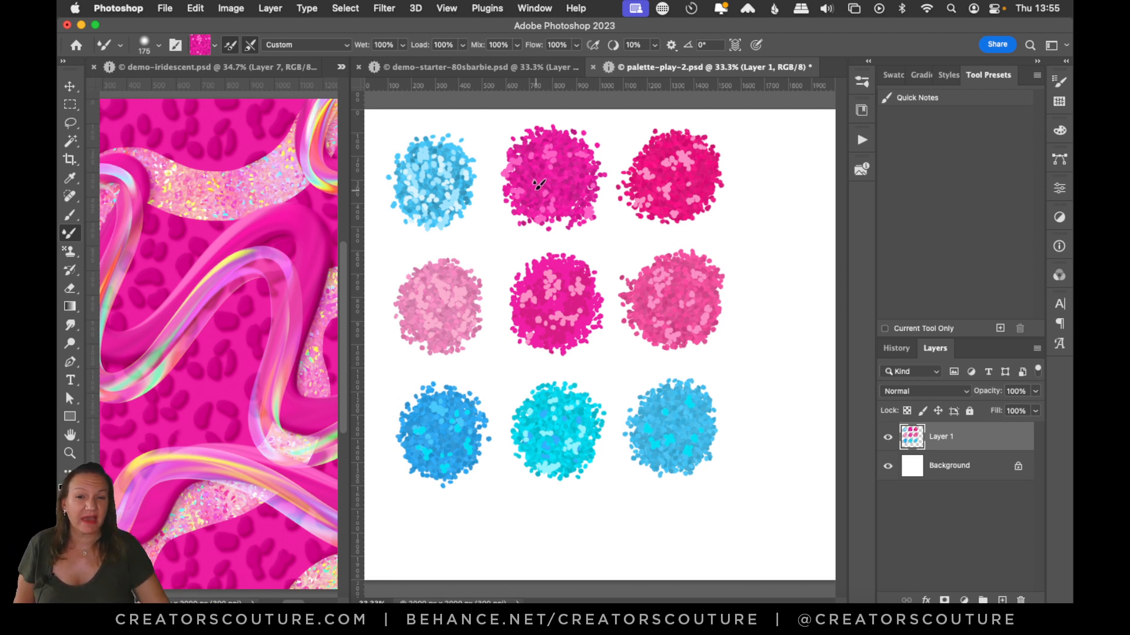
click(512, 67)
mouse_move(704, 171)
mouse_down()
mouse_move(587, 321)
mouse_move(492, 362)
mouse_move(494, 467)
mouse_move(437, 499)
mouse_up()
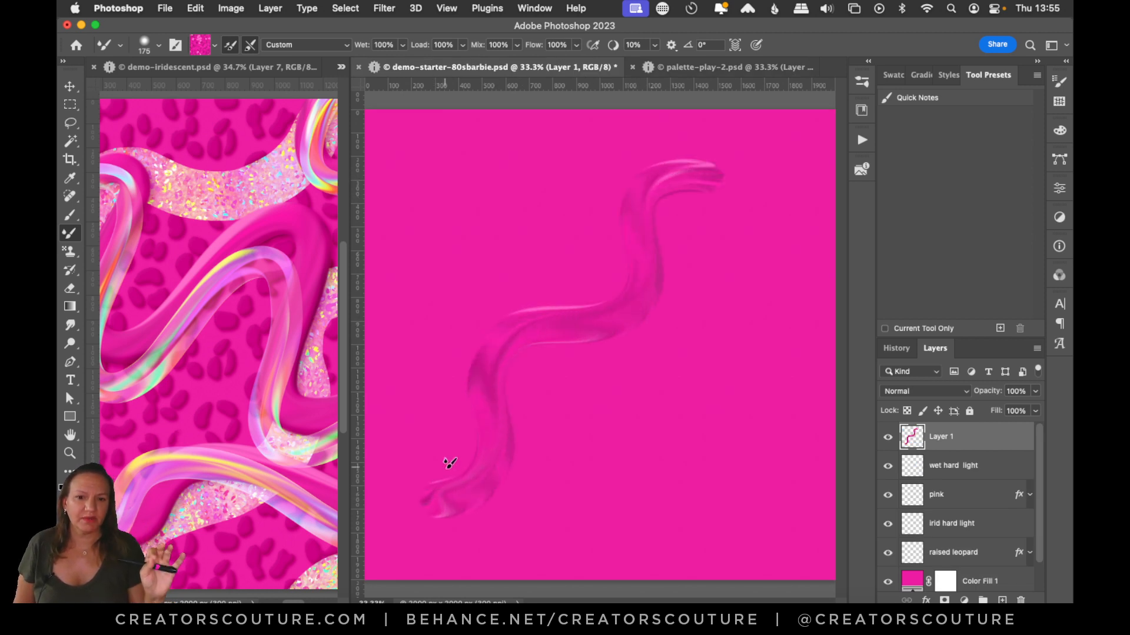
Undo the ribbon on Layer 1 and paint a wavy diagonal test ribbon on the pink layer instead.
key(super+z)
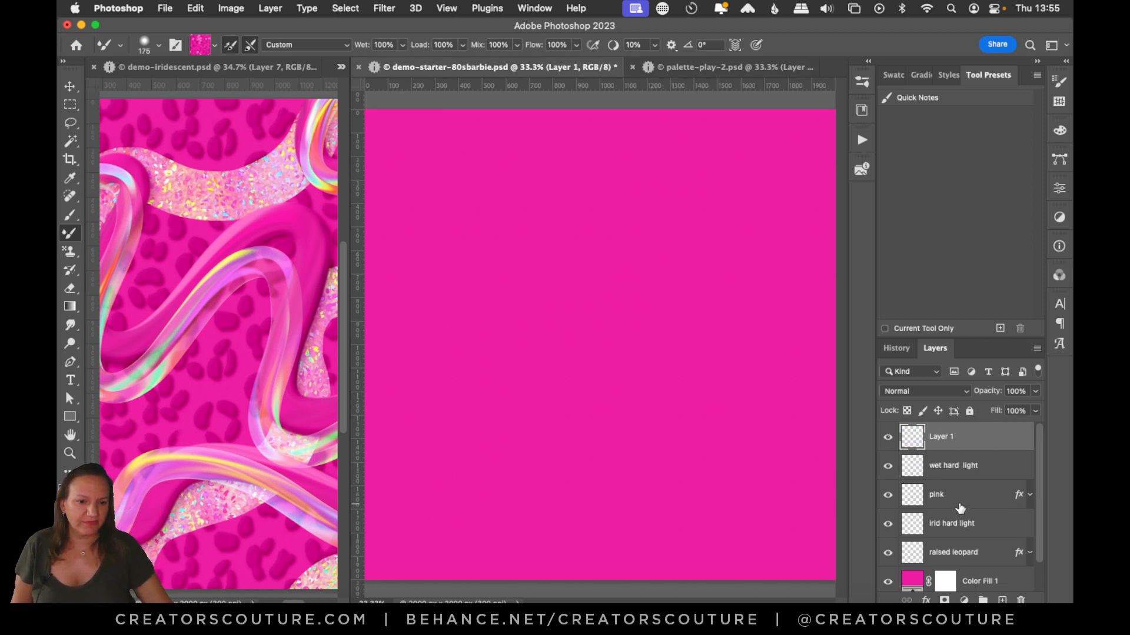
click(960, 507)
mouse_move(544, 173)
mouse_down()
mouse_move(549, 284)
mouse_move(655, 294)
mouse_move(629, 387)
mouse_move(767, 492)
mouse_up()
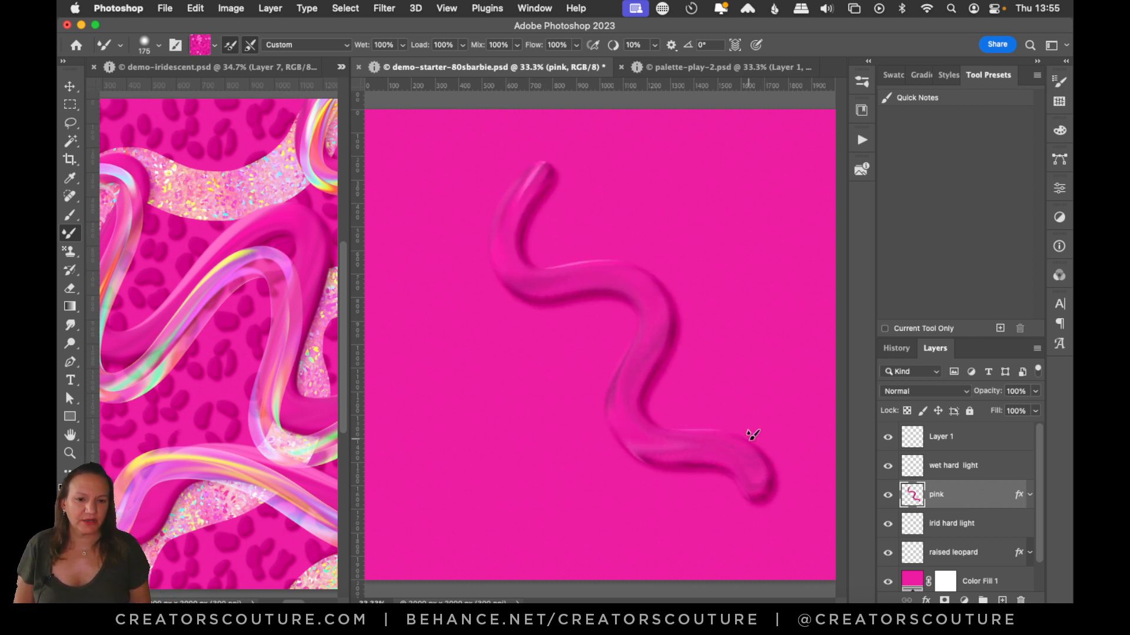
Review the Bevel & Emboss and Drop Shadow settings of the pink layer's style.
click(1029, 494)
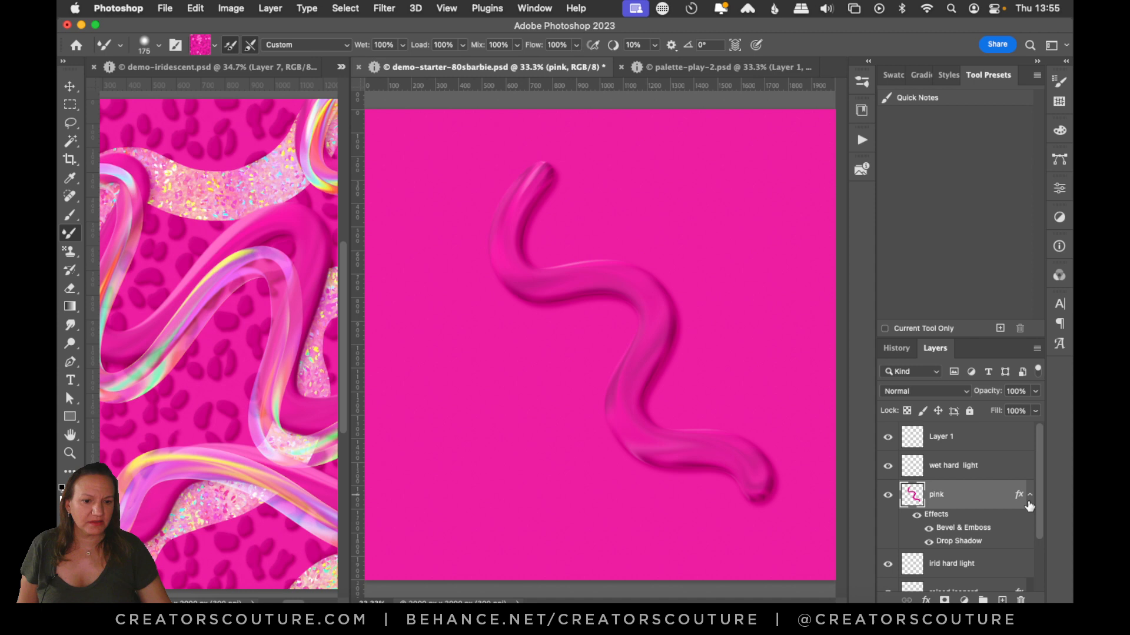
double_click(957, 528)
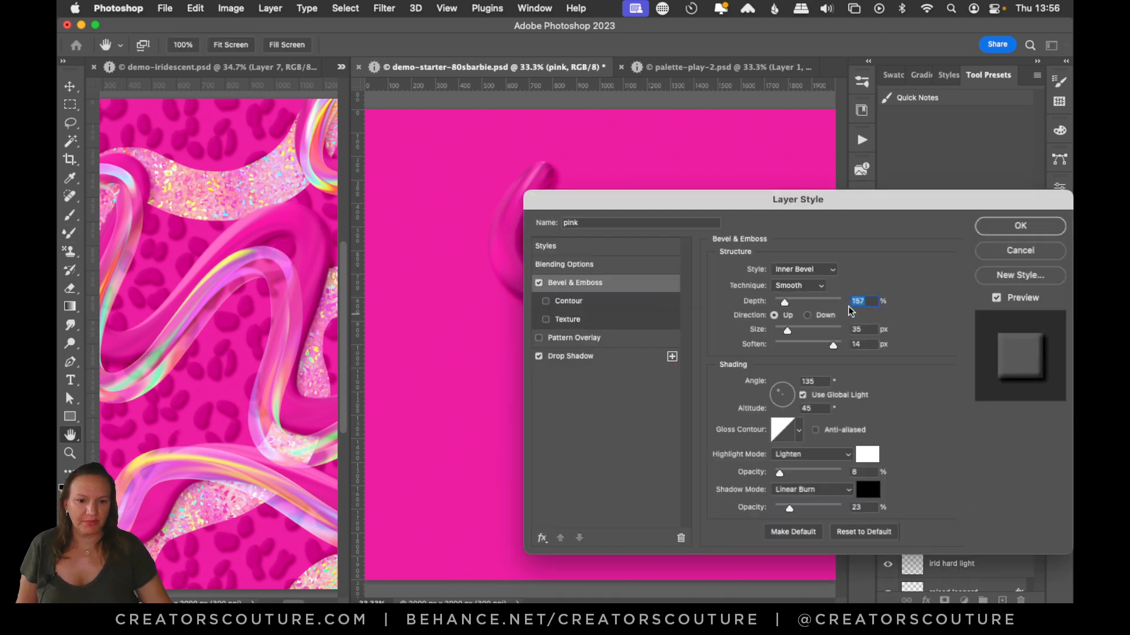
click(610, 364)
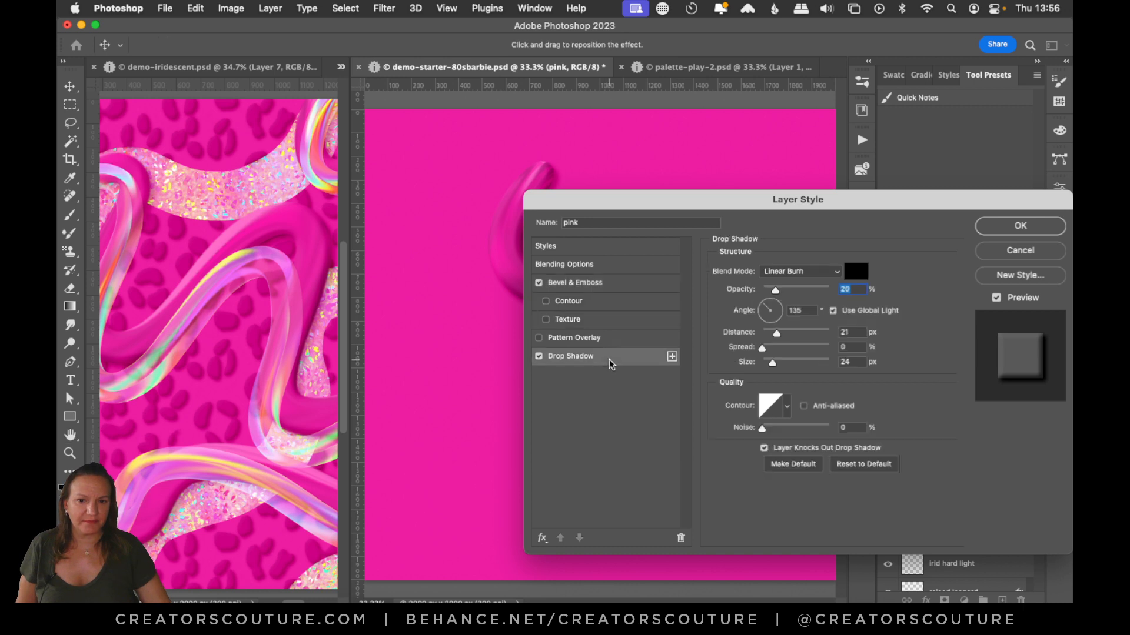
click(1013, 230)
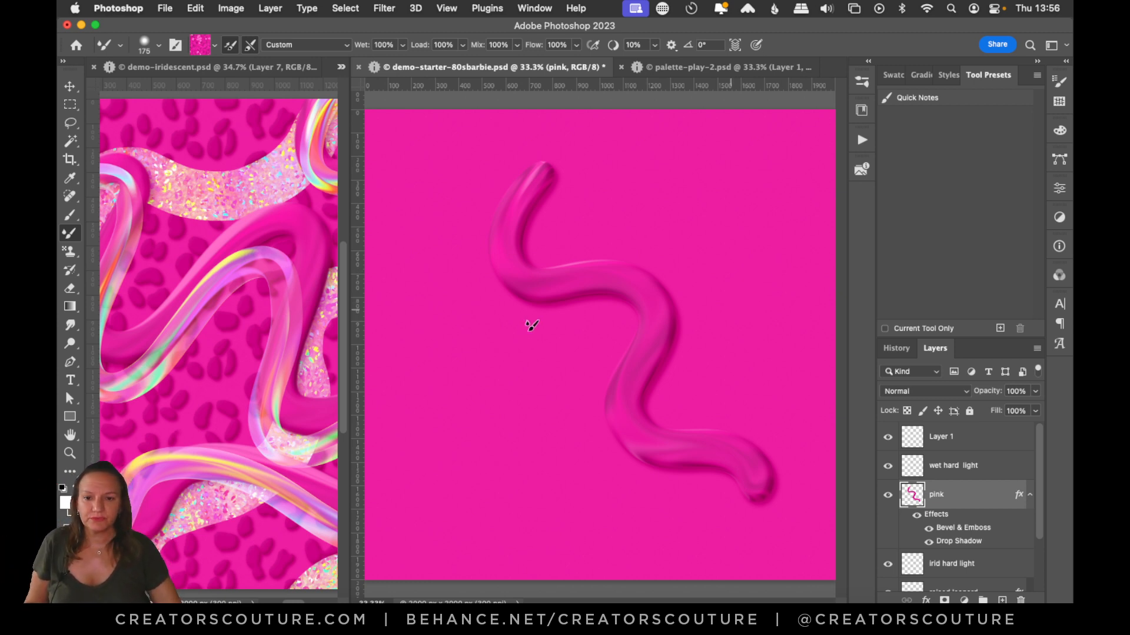
Widen the pane of demo-starter-80sbarbie.psd and undo the Mixer Brush test ribbon on the pink layer.
click(70, 451)
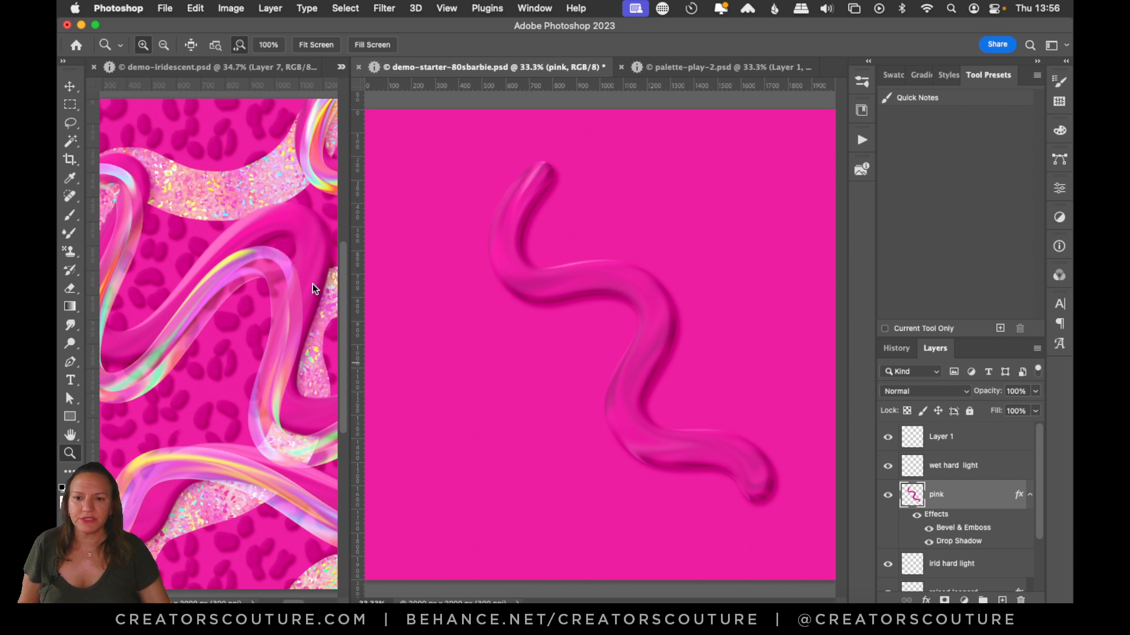
drag(349, 232, 303, 232)
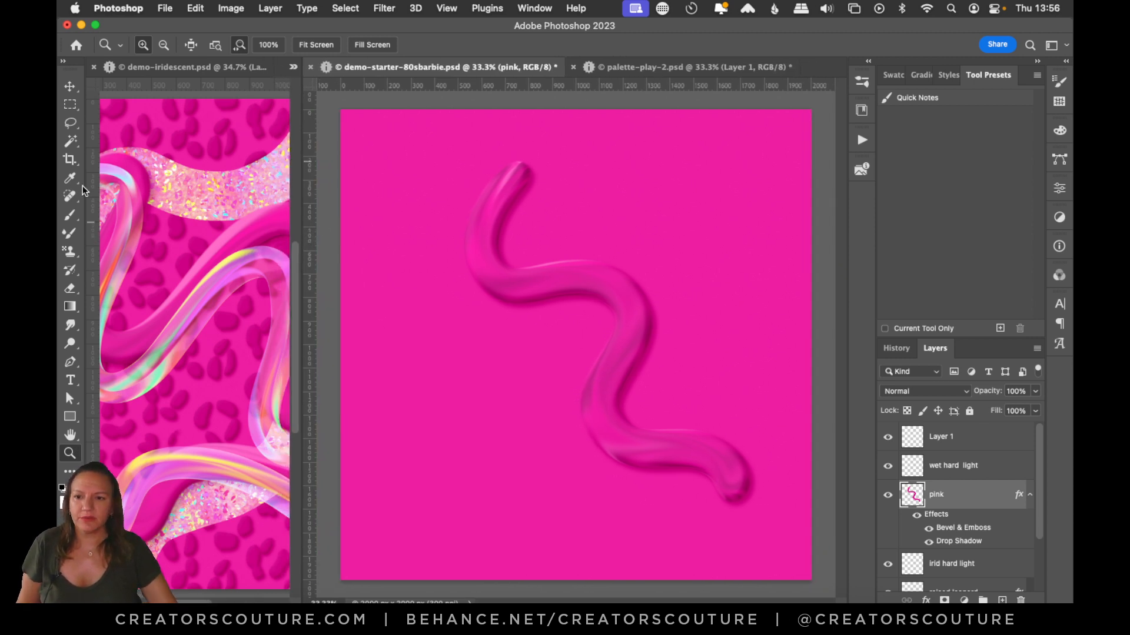
click(70, 234)
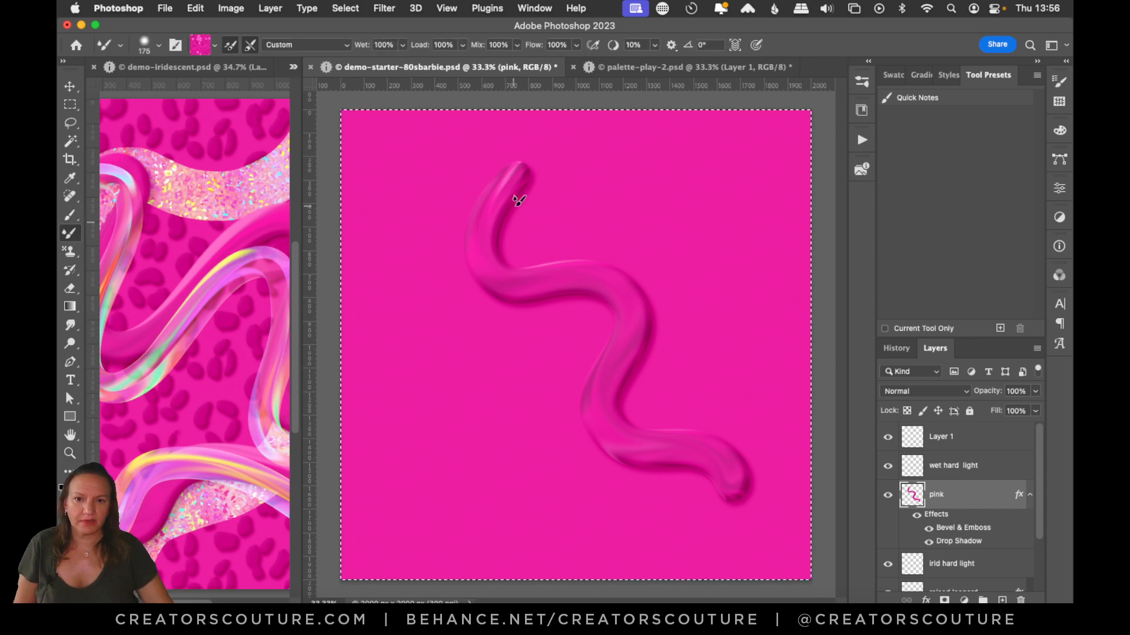
key(ctrl+z)
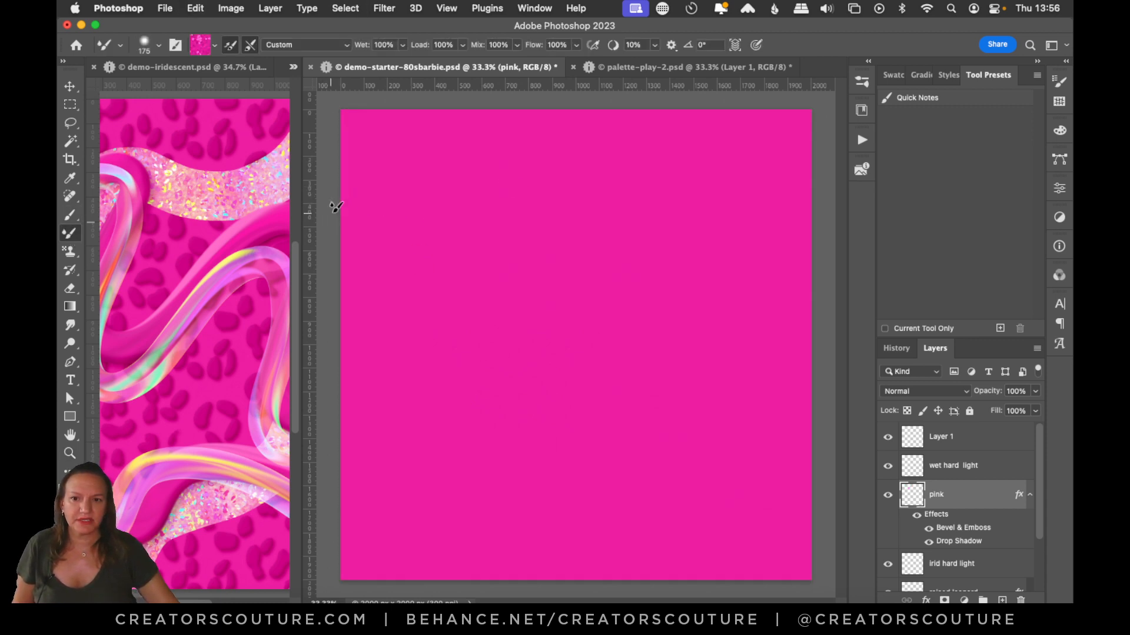
Paint a wavy ribbon across the upper canvas on the pink layer and try a second one below, undoing the second.
mouse_move(329, 206)
mouse_down()
mouse_move(403, 160)
mouse_move(426, 242)
mouse_move(480, 295)
mouse_move(579, 208)
mouse_move(626, 245)
mouse_move(649, 320)
mouse_move(739, 271)
mouse_move(826, 295)
mouse_move(821, 345)
mouse_up()
mouse_move(329, 469)
mouse_down()
mouse_move(381, 394)
mouse_move(403, 499)
mouse_move(473, 479)
mouse_move(582, 360)
mouse_move(540, 485)
mouse_move(590, 504)
mouse_move(666, 436)
mouse_move(683, 513)
mouse_move(761, 479)
mouse_move(802, 506)
mouse_up()
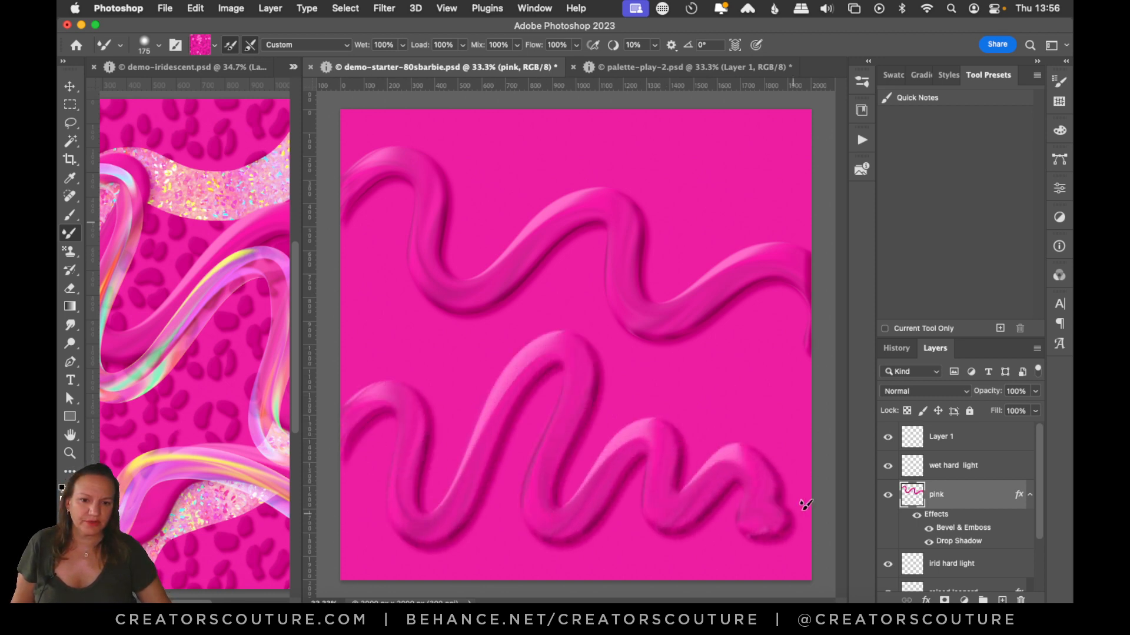
key(super+z)
Set the brush smoothing to 100% and paint wavy pink ribbons across the lower canvas and through the upper right corner.
click(655, 48)
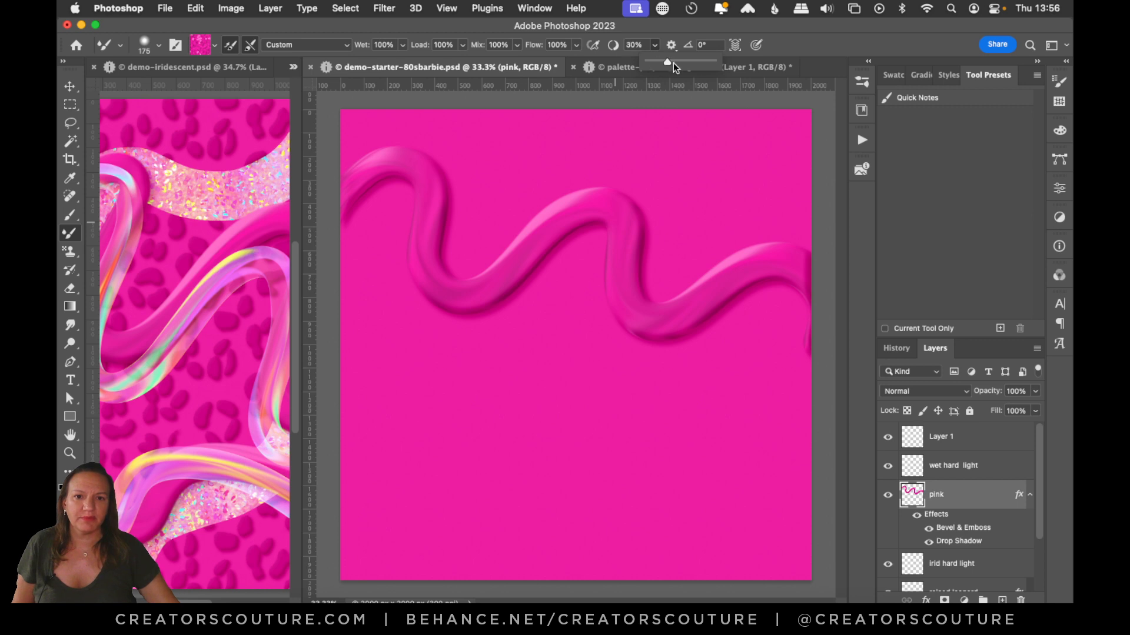
drag(673, 63, 754, 61)
mouse_move(341, 454)
mouse_down()
mouse_move(400, 348)
mouse_move(416, 428)
mouse_move(402, 530)
mouse_move(504, 427)
mouse_move(587, 396)
mouse_move(558, 535)
mouse_move(814, 335)
mouse_move(727, 542)
mouse_move(839, 484)
mouse_move(898, 489)
mouse_up()
mouse_move(643, 99)
mouse_down()
mouse_move(640, 138)
mouse_move(712, 143)
mouse_move(773, 179)
mouse_move(791, 225)
mouse_move(938, 157)
mouse_up()
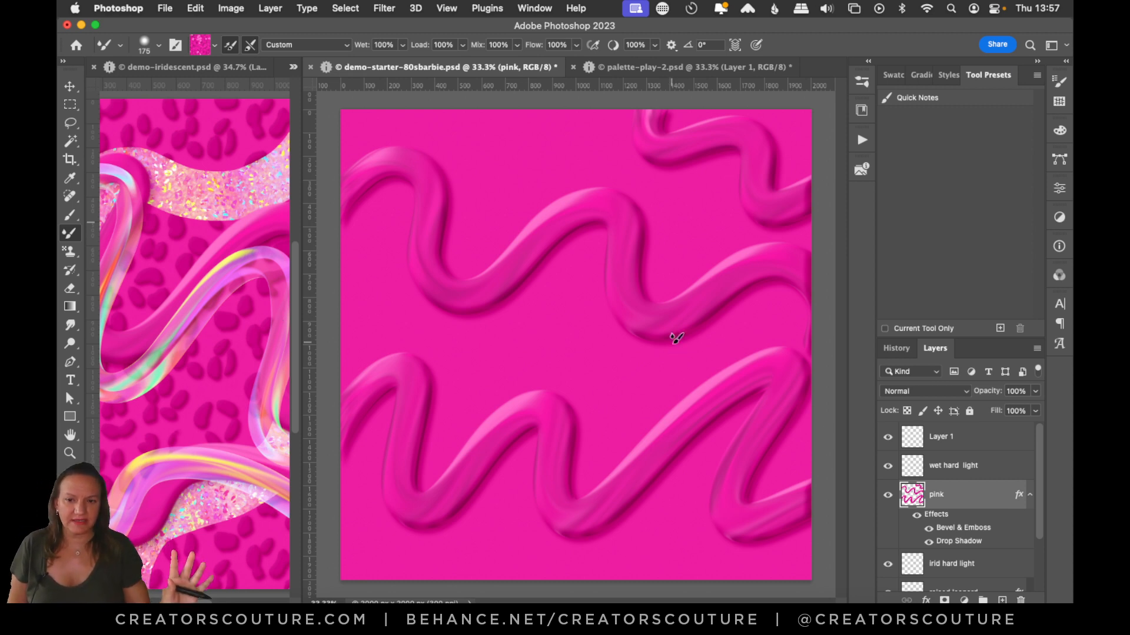
Pick the "Mixer Brush Tool Wet Iridescent 1 1" preset and test a stroke on the wet hard light layer, undoing it.
click(960, 475)
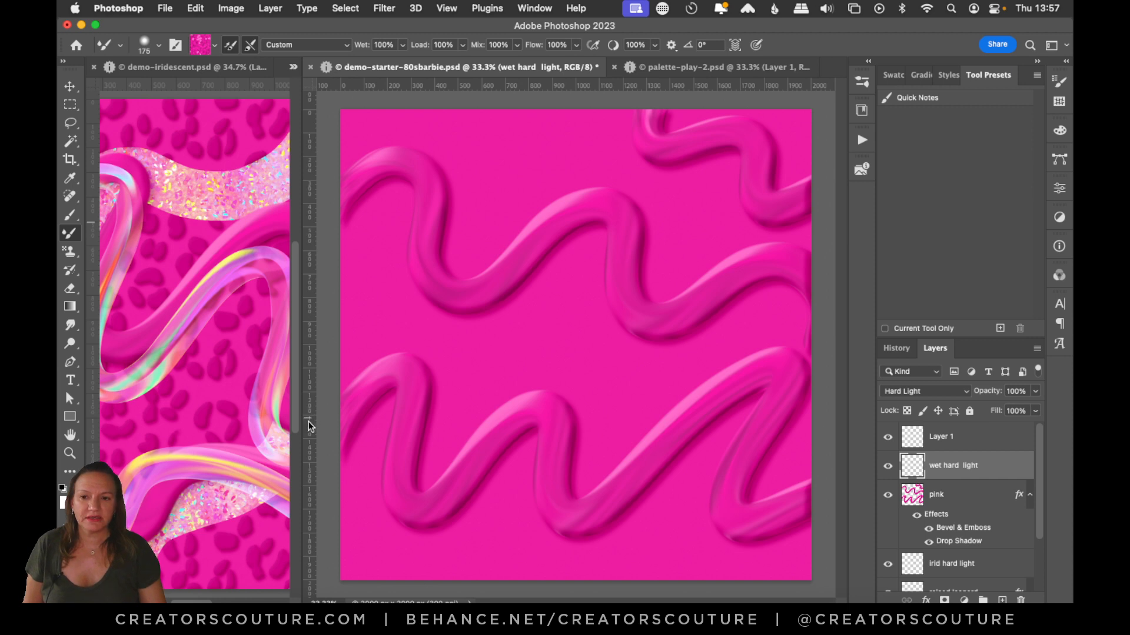
click(862, 85)
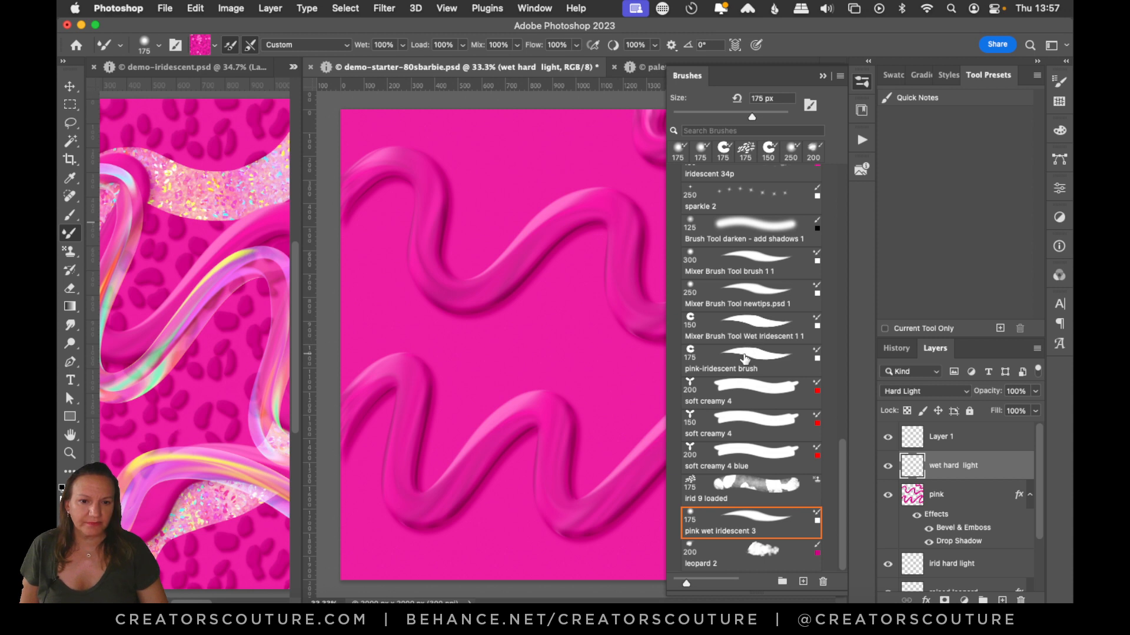
click(749, 342)
mouse_move(566, 190)
mouse_down()
mouse_move(512, 263)
mouse_move(529, 345)
mouse_move(484, 451)
mouse_up()
key(super+z)
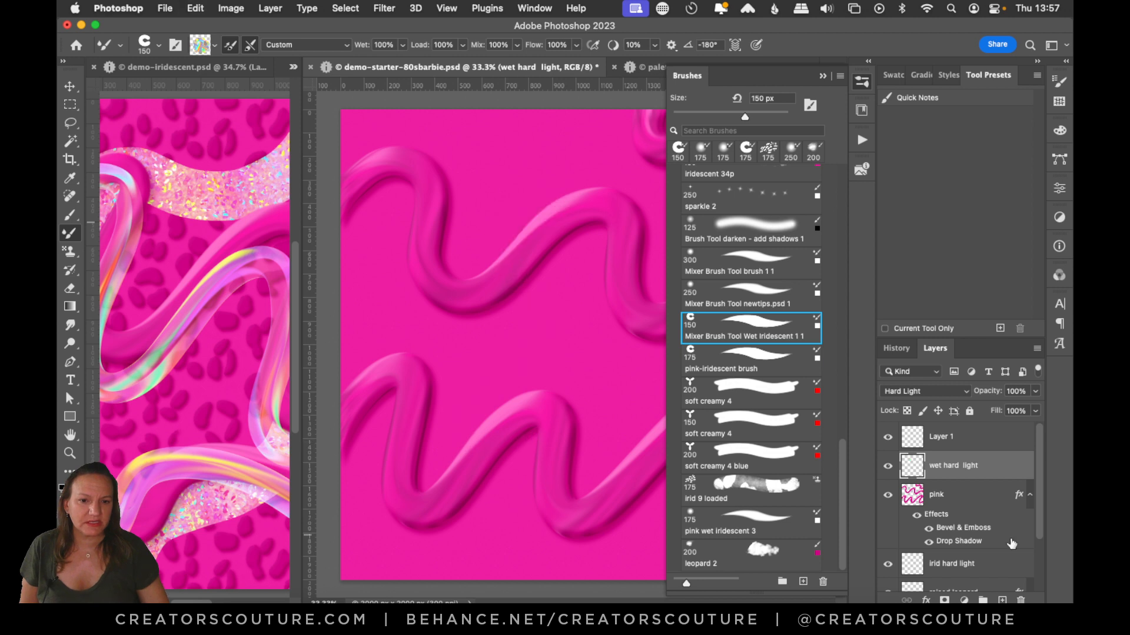
Try two wavy iridescent strokes on Layer 1, one towards the lower right and one towards the lower left, undoing each.
click(953, 442)
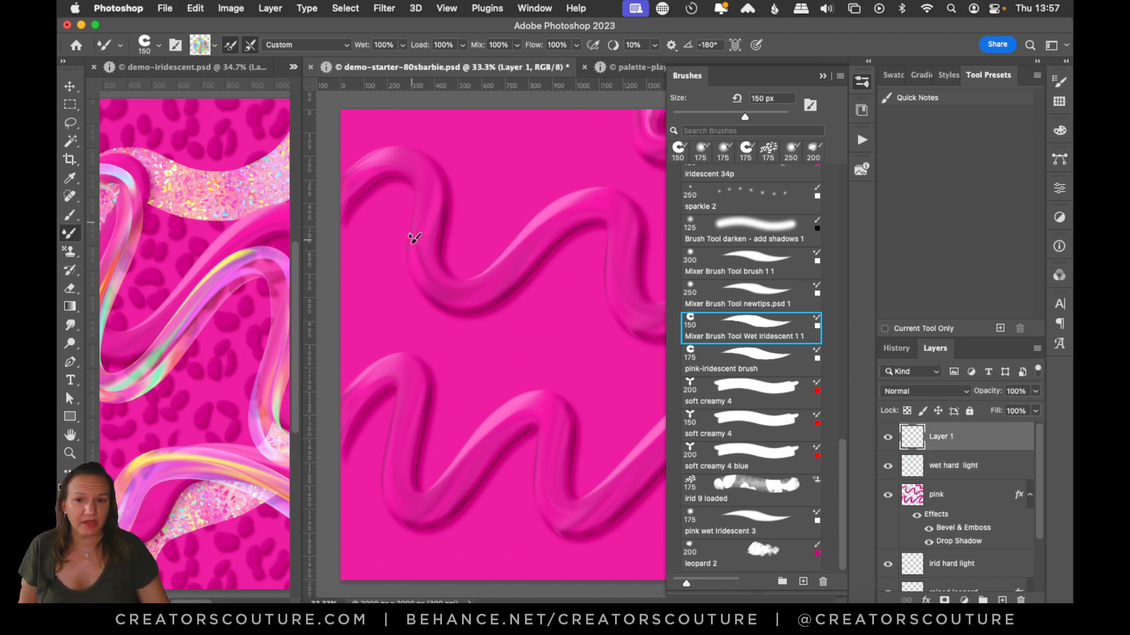
mouse_move(410, 236)
mouse_down()
mouse_move(552, 386)
mouse_move(643, 524)
mouse_move(646, 556)
mouse_up()
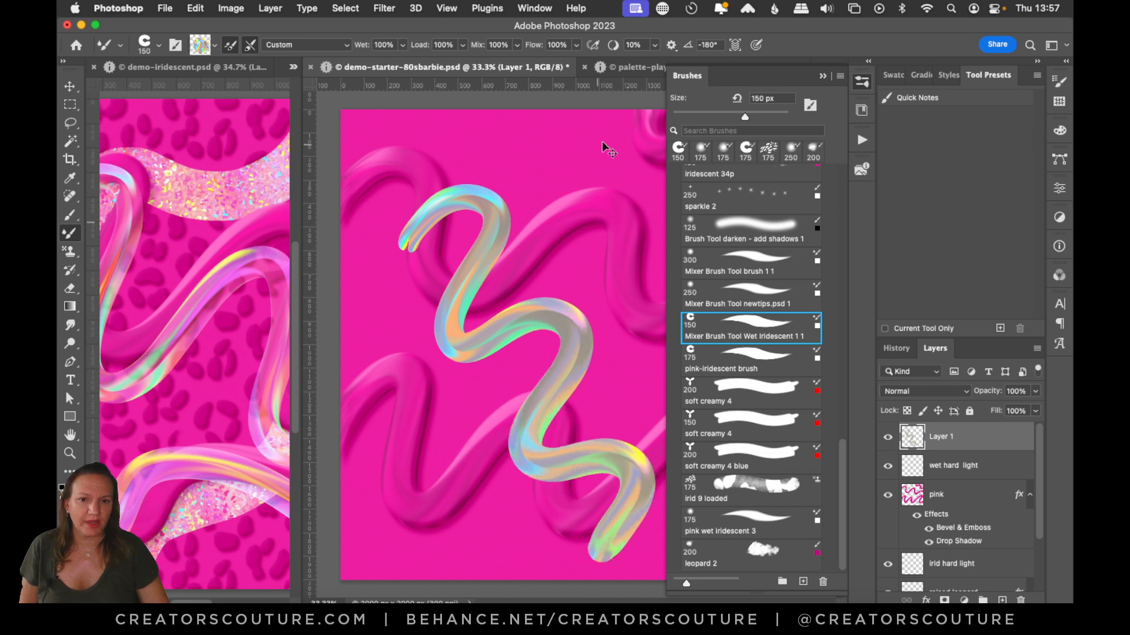
key(super+z)
mouse_move(603, 141)
mouse_down()
mouse_move(453, 282)
mouse_move(411, 479)
mouse_move(436, 556)
mouse_up()
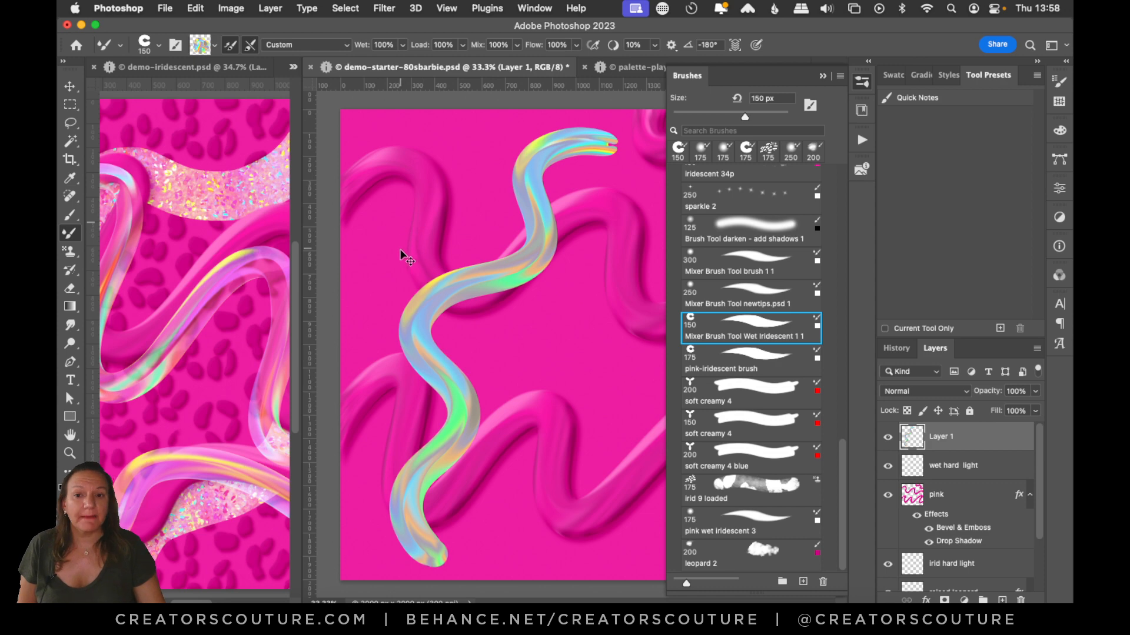
key(super+z)
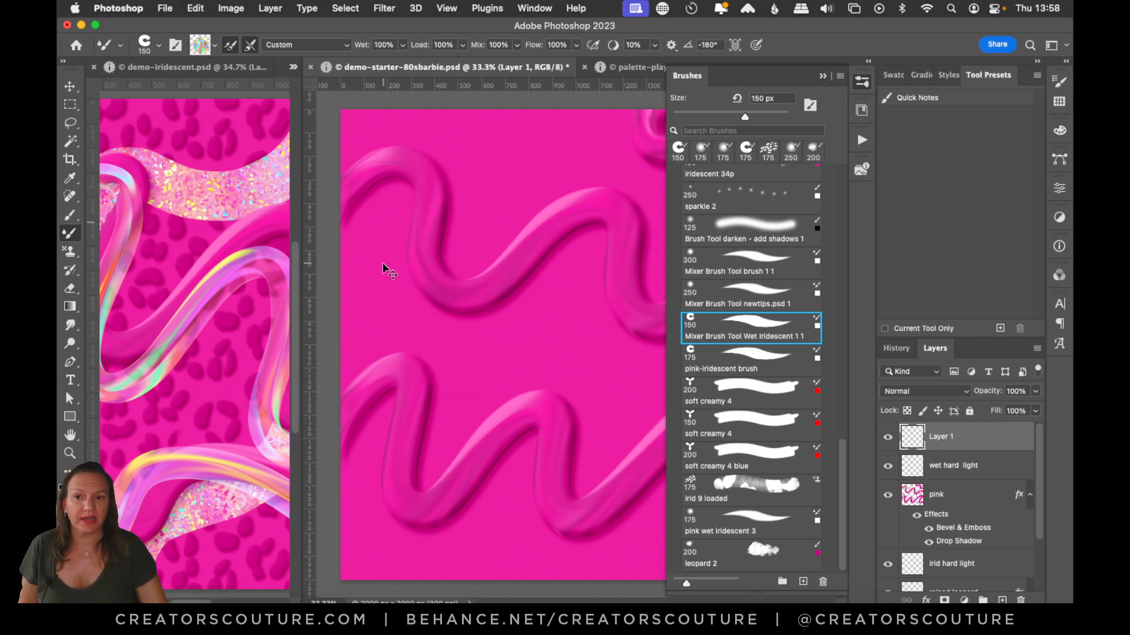
Dock ppalette-pearlescent.psd in the same pane as demo-starter-80sbarbie.psd and return to the latter document.
key(ctrl+Tab)
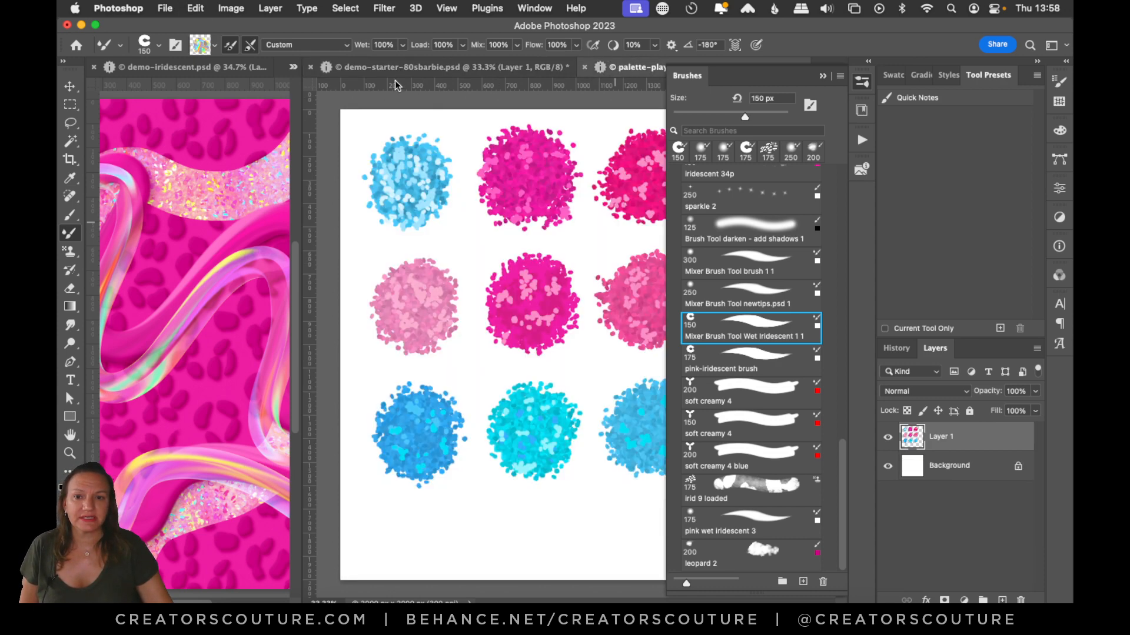
click(293, 66)
click(348, 69)
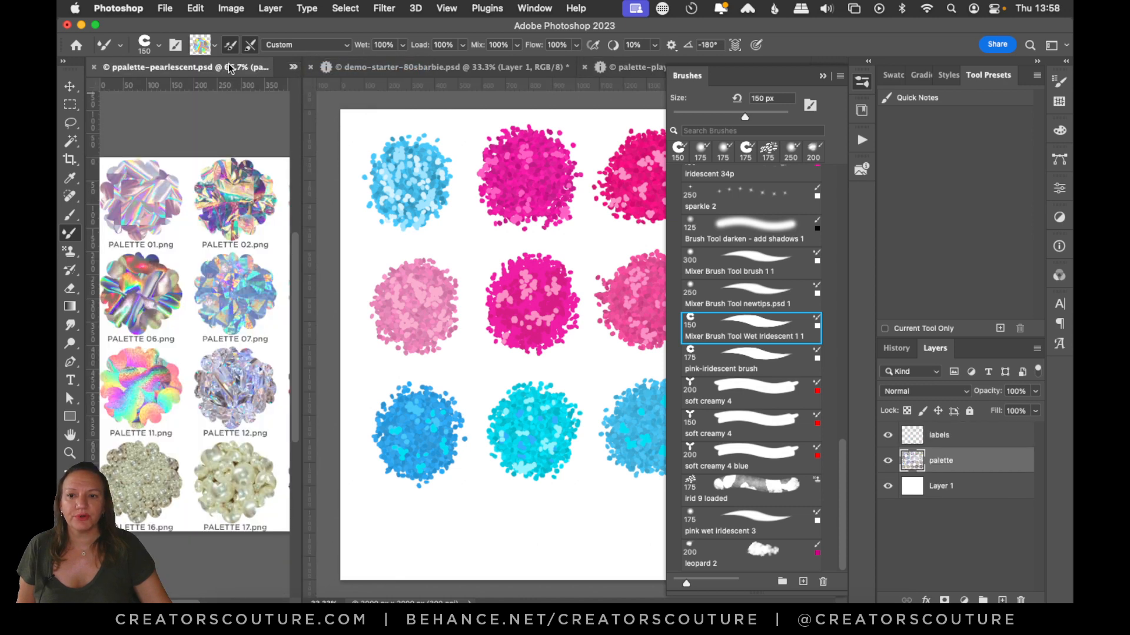
drag(230, 68, 535, 63)
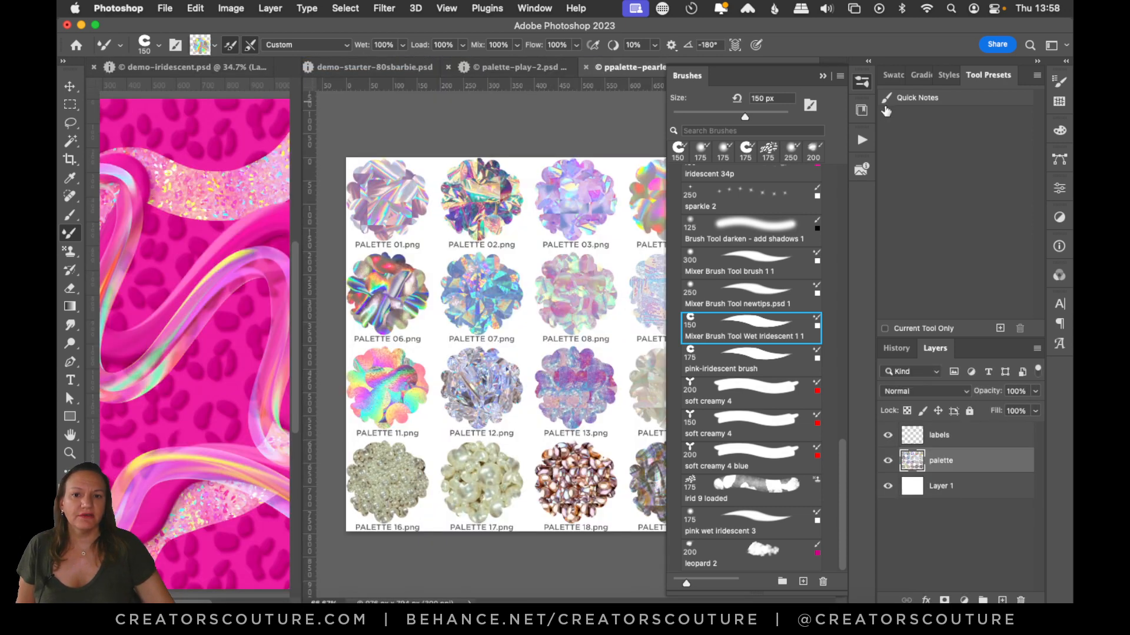
click(861, 81)
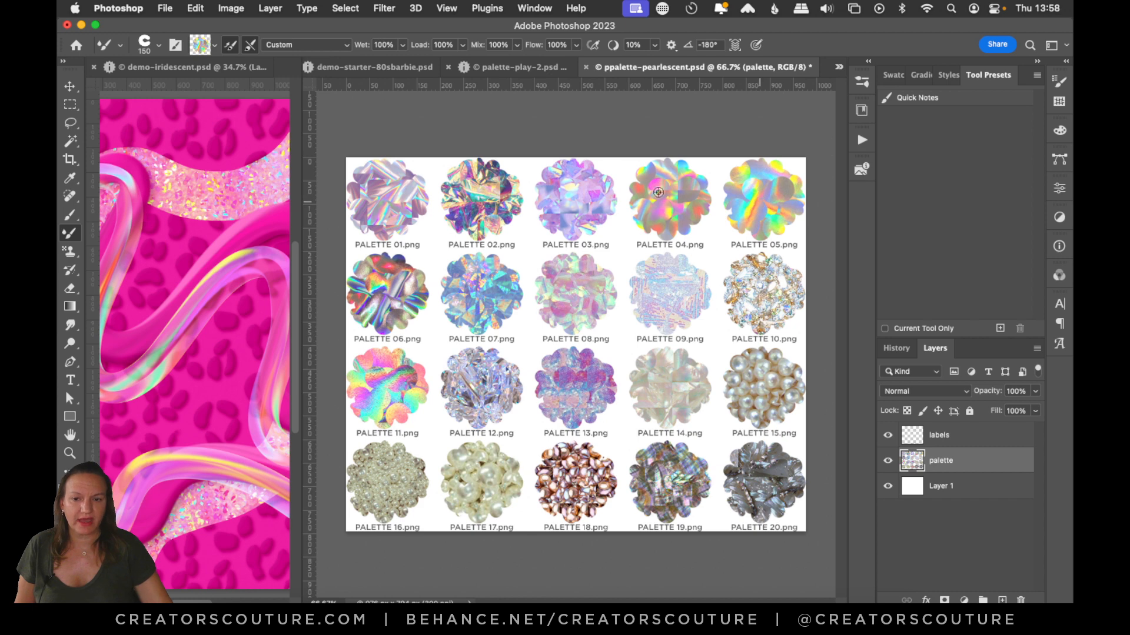
click(401, 66)
Try more wavy strokes on Layer 1 with the "Mixer Brush Tool Wet Iridescent 1 1" preset, undoing each one.
mouse_move(530, 149)
mouse_down()
mouse_move(509, 182)
mouse_move(751, 315)
mouse_move(742, 352)
mouse_up()
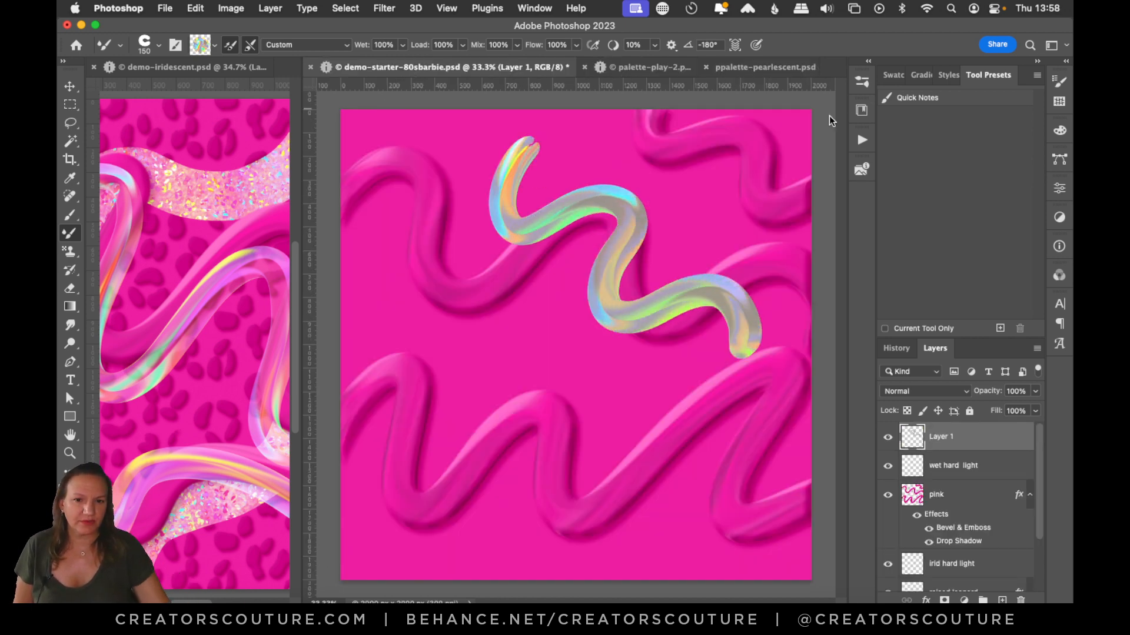
key(super+z)
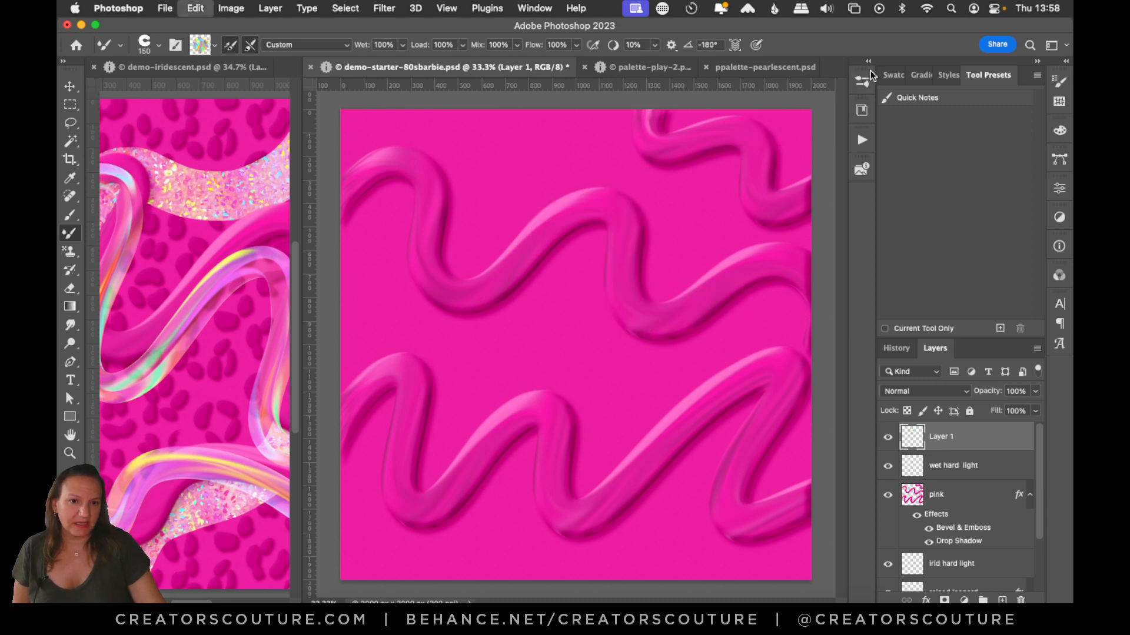
click(862, 110)
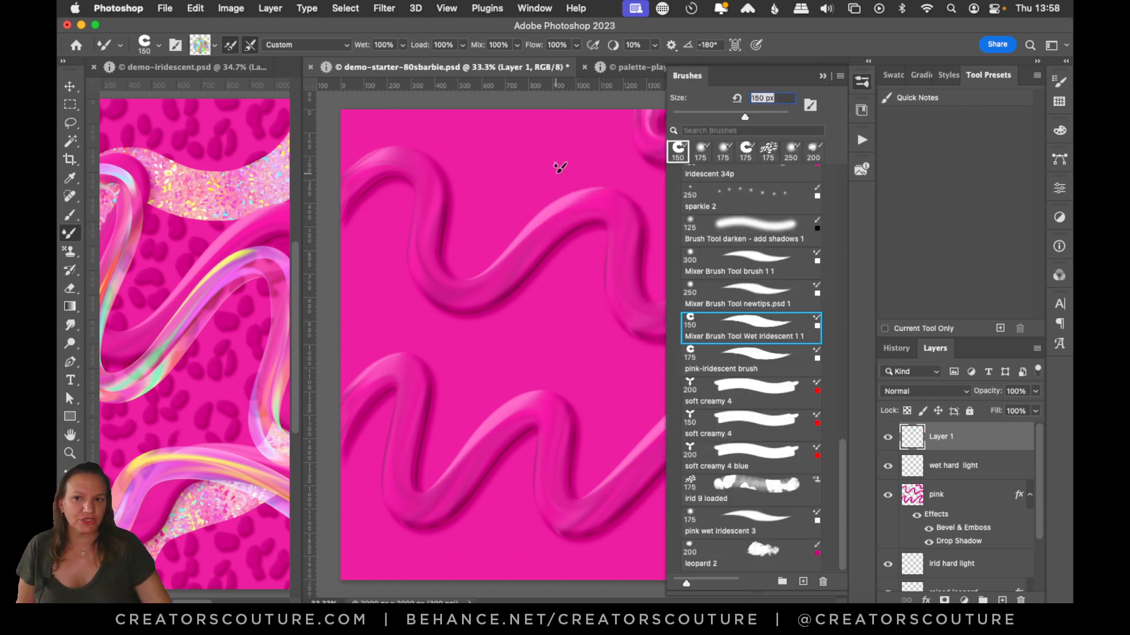
mouse_move(560, 167)
mouse_down()
mouse_move(624, 283)
mouse_move(595, 359)
mouse_up()
key(super+z)
click(863, 87)
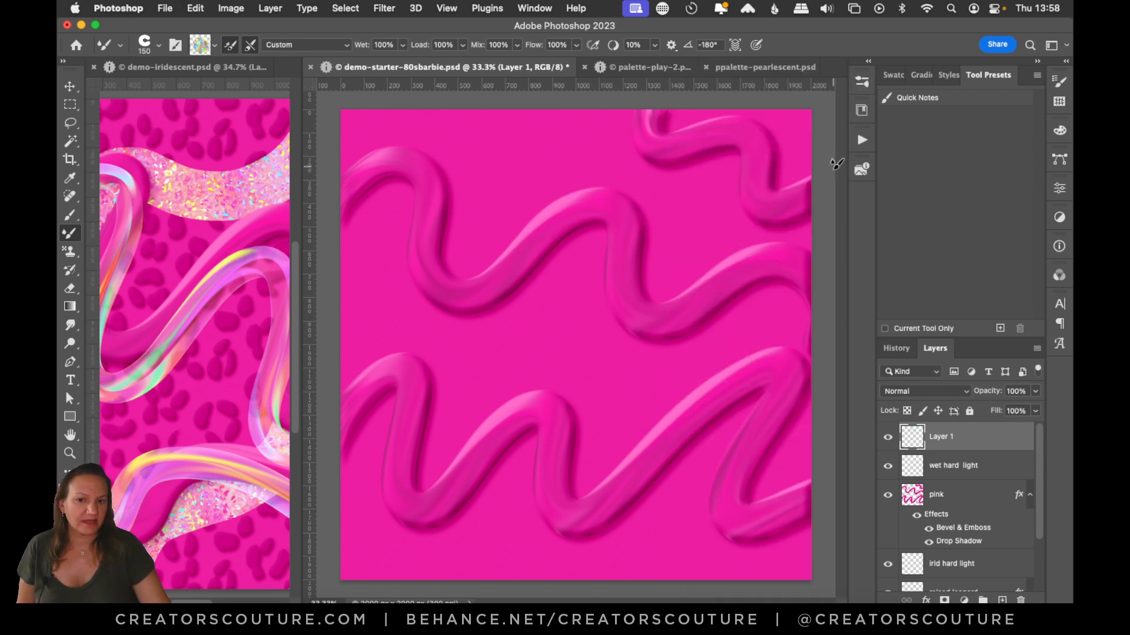
Select the wet hard light layer and try an iridescent stroke along the upper pink ribbon, undoing it.
click(948, 469)
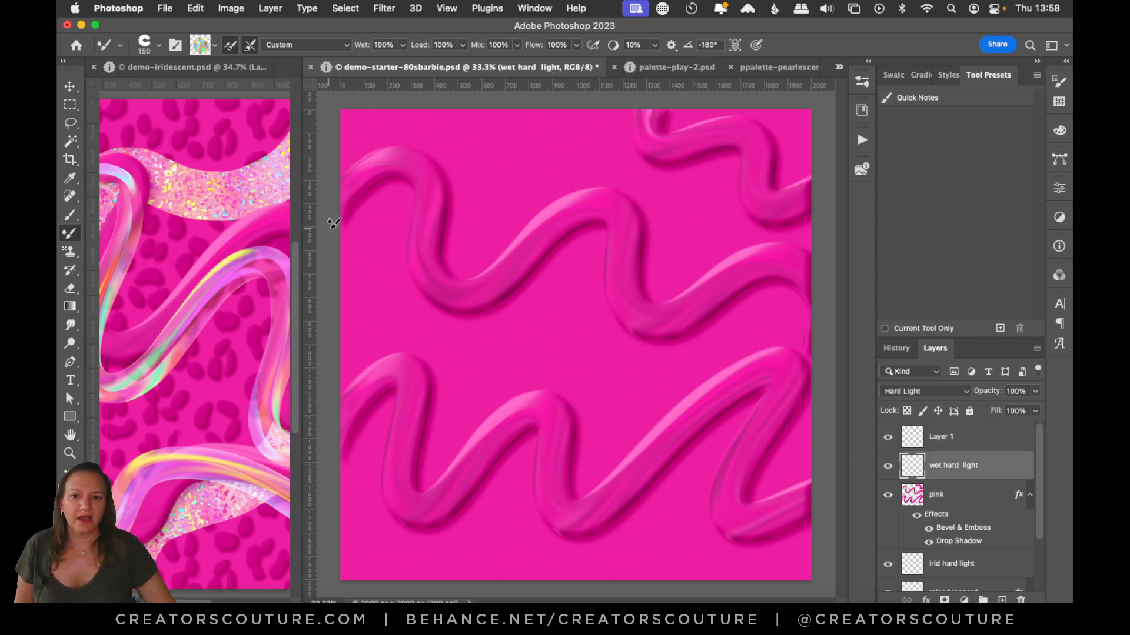
mouse_move(334, 224)
mouse_down()
mouse_move(401, 164)
mouse_move(418, 252)
mouse_move(457, 310)
mouse_move(560, 214)
mouse_move(625, 251)
mouse_up()
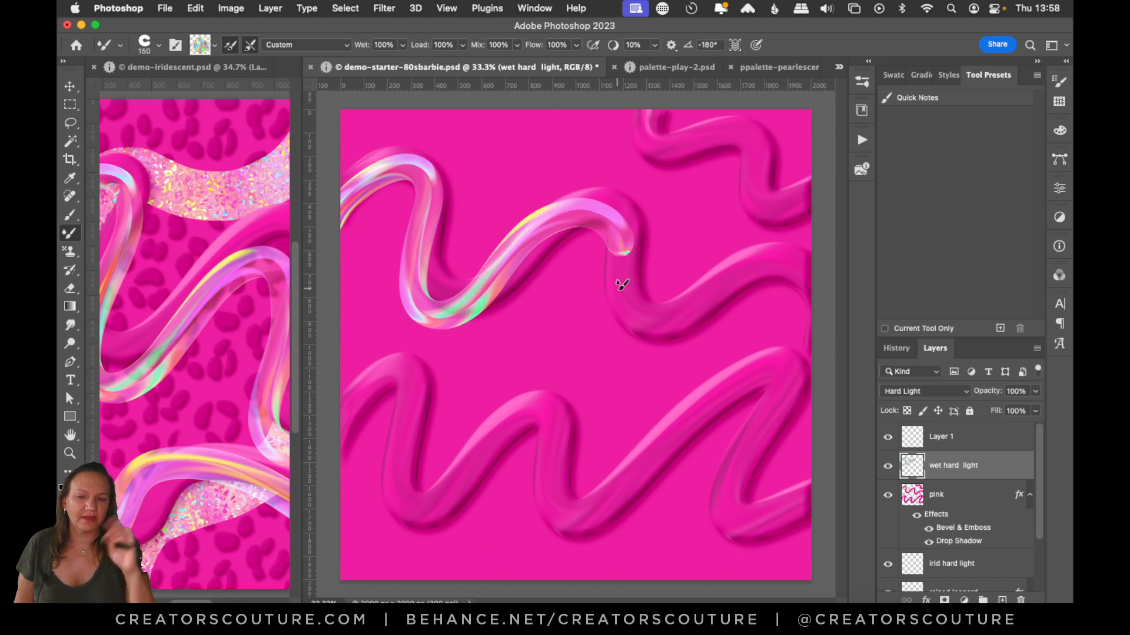
key(super+z)
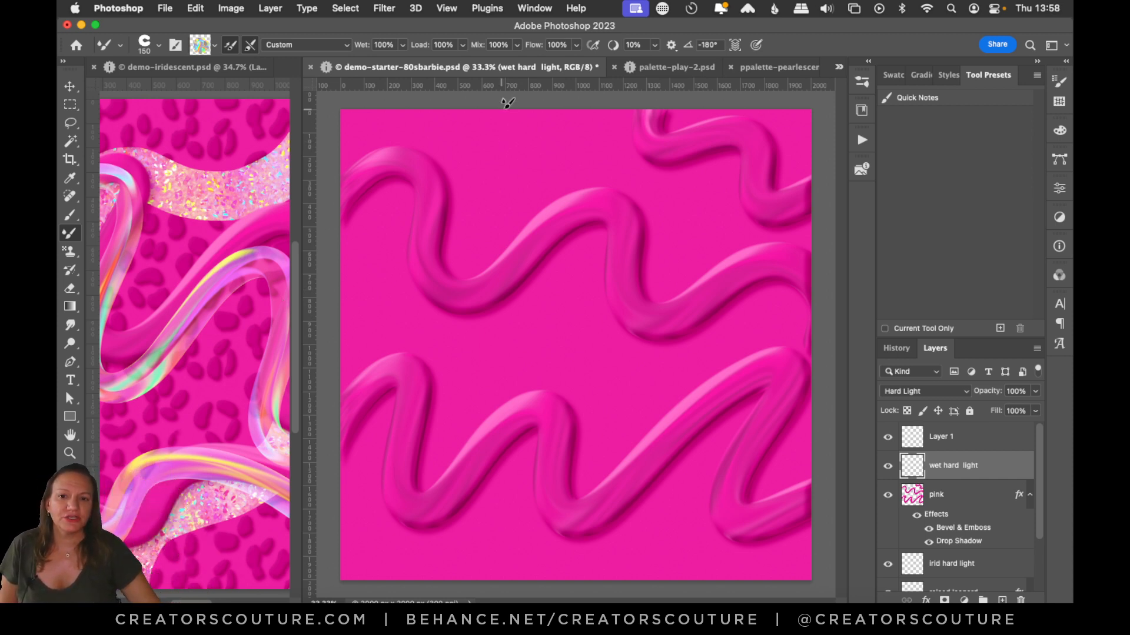
Try a wavy vertical ribbon on the wet hard light layer, compare the Normal and Hard Light blend modes, and undo the ribbon.
mouse_move(507, 103)
mouse_down()
mouse_move(473, 148)
mouse_move(562, 234)
mouse_move(511, 325)
mouse_move(619, 489)
mouse_move(567, 599)
mouse_up()
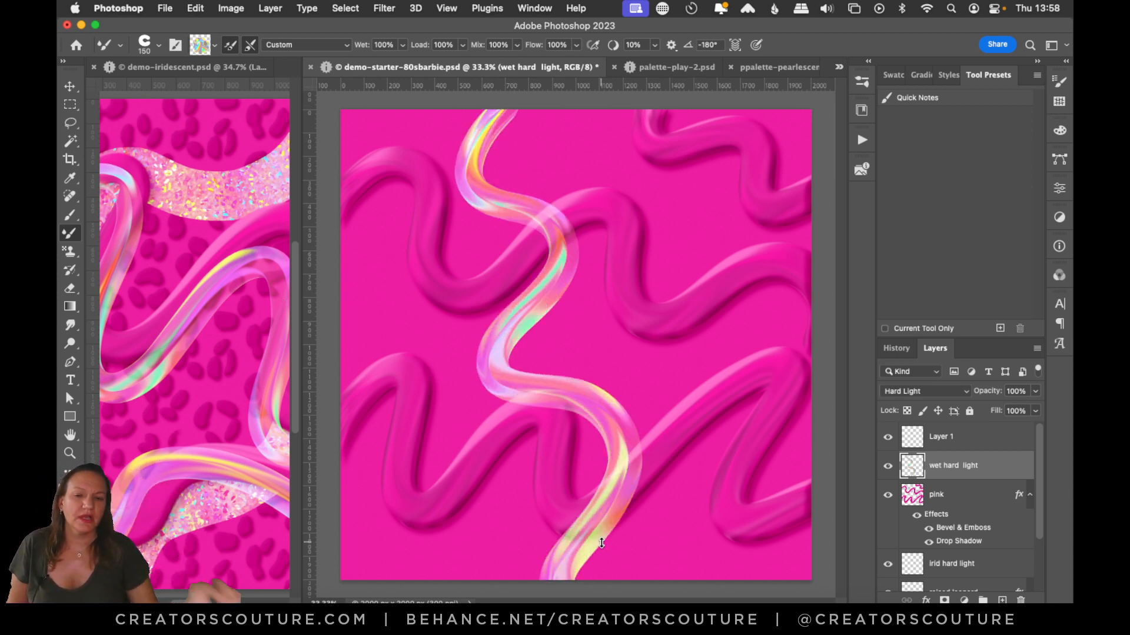
click(904, 393)
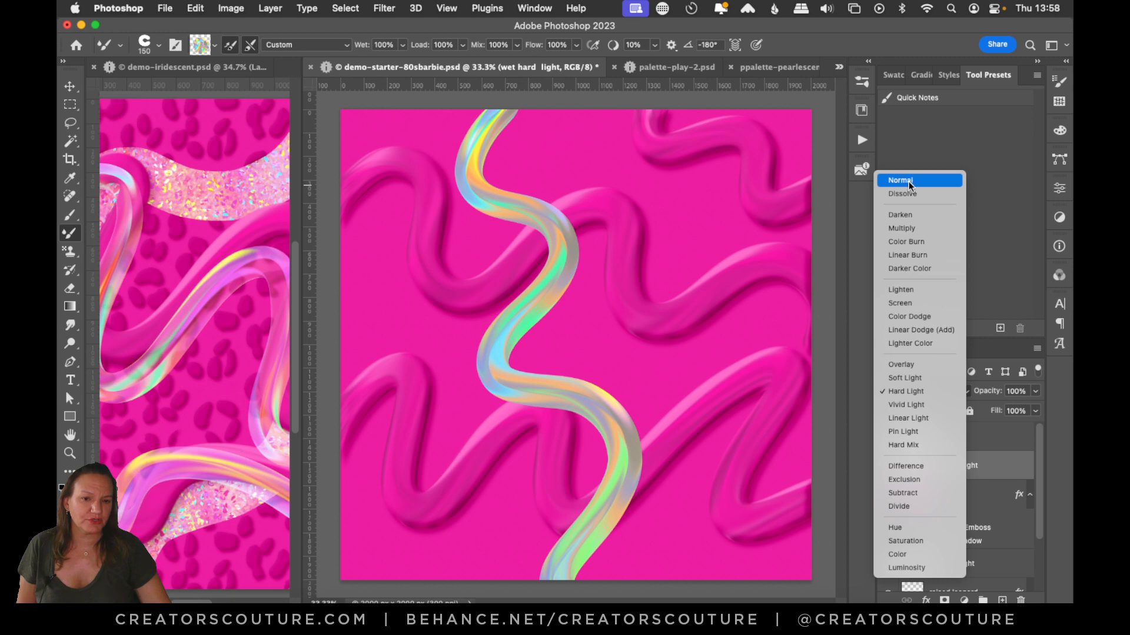
click(902, 391)
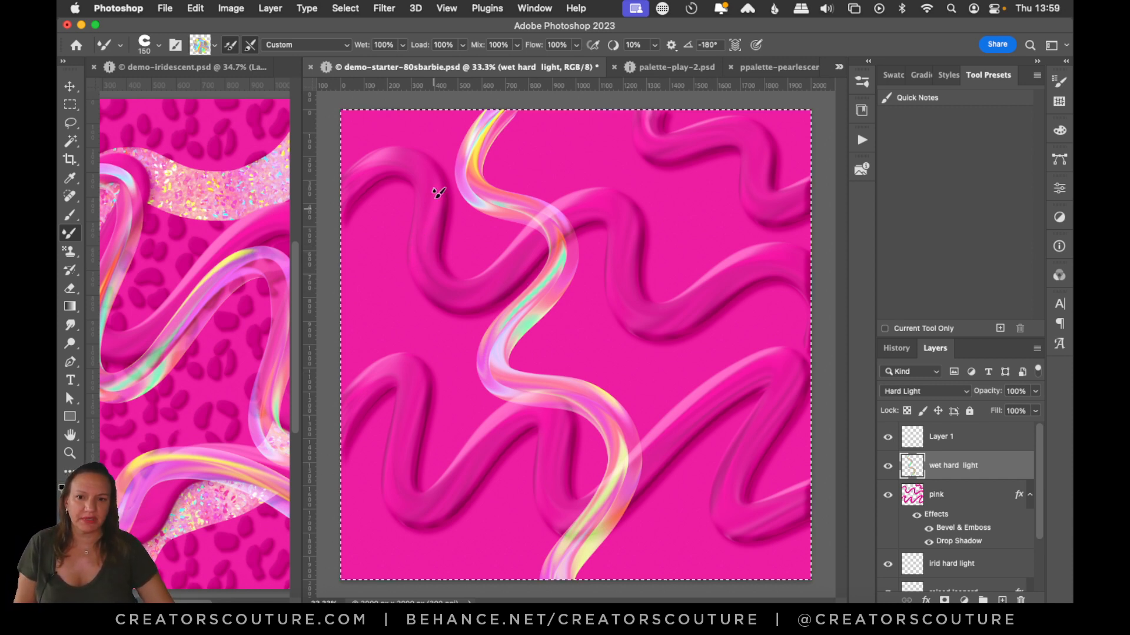
key(super+z)
Paint a wavy iridescent ribbon across the full canvas width over the upper pink ribbon on the wet hard light layer.
mouse_move(333, 242)
mouse_down()
mouse_move(379, 184)
mouse_move(462, 188)
mouse_move(457, 280)
mouse_move(553, 221)
mouse_move(626, 206)
mouse_move(597, 332)
mouse_move(666, 360)
mouse_move(777, 276)
mouse_move(848, 322)
mouse_up()
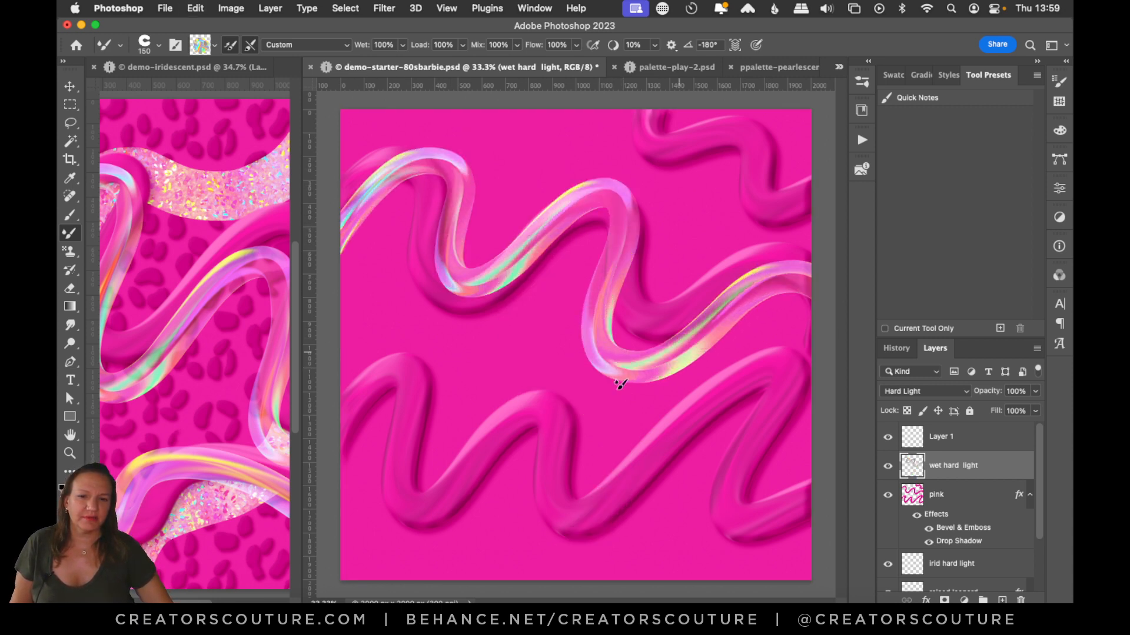
Redo the trial stroke with brush smoothing at 100%, painting a wavy full-width iridescent ribbon over the lower pink ribbon on the wet hard light layer.
mouse_move(416, 336)
mouse_down()
mouse_move(390, 466)
mouse_move(441, 504)
mouse_move(518, 407)
mouse_move(569, 539)
mouse_move(687, 436)
mouse_move(777, 424)
mouse_move(815, 526)
mouse_up()
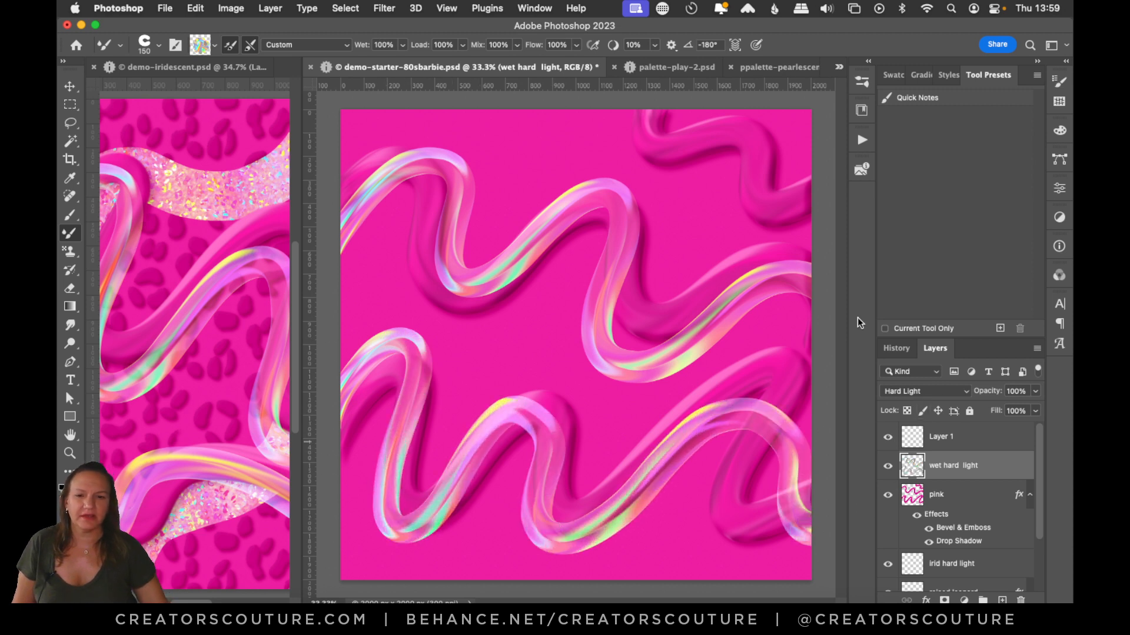
key(super+z)
click(654, 45)
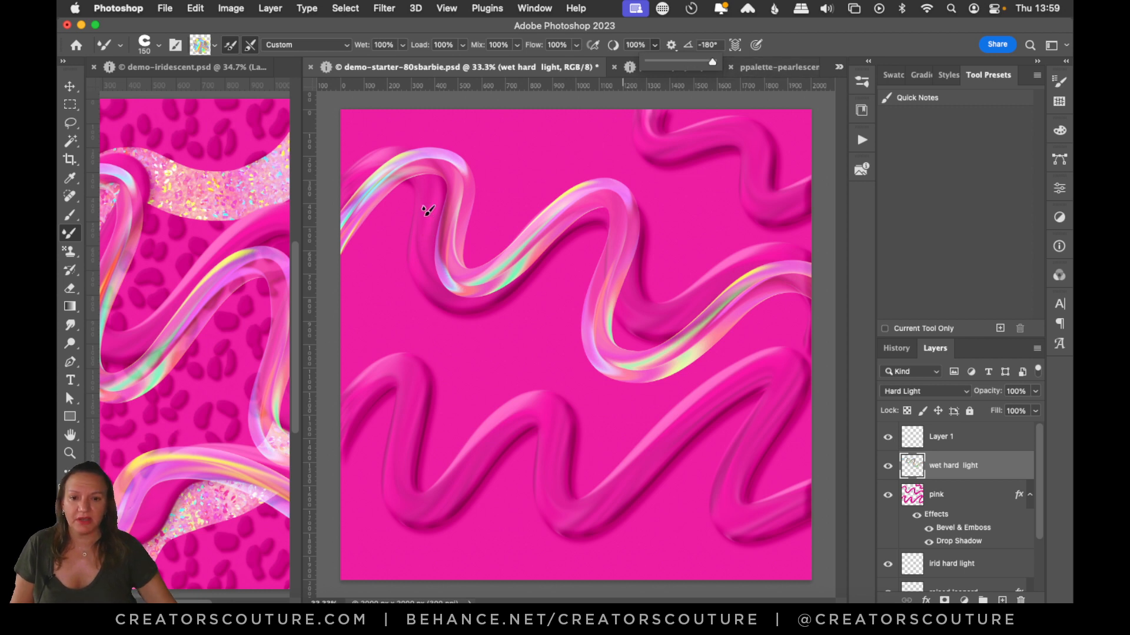
mouse_move(325, 401)
mouse_down()
mouse_move(382, 332)
mouse_move(416, 418)
mouse_move(420, 531)
mouse_move(558, 413)
mouse_move(643, 418)
mouse_move(615, 539)
mouse_move(687, 518)
mouse_move(831, 390)
mouse_up()
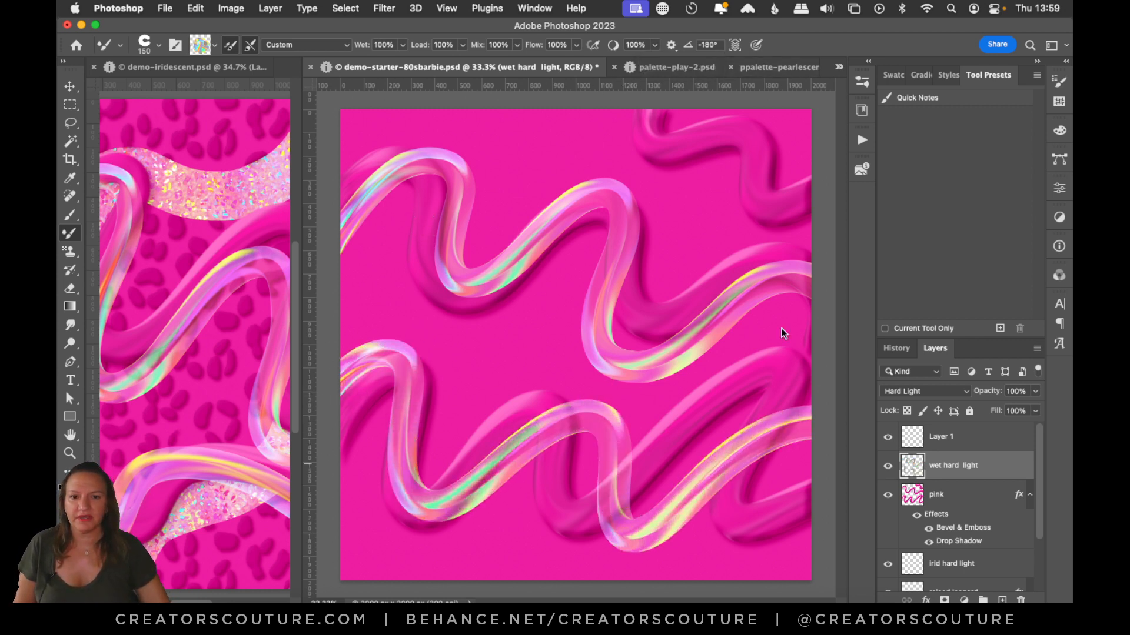
Paint a short iridescent ribbon along the upper-right corner's pink ribbon, undoing two attempts and keeping the third.
mouse_move(643, 115)
mouse_down()
mouse_move(665, 138)
mouse_move(797, 194)
mouse_move(821, 244)
mouse_up()
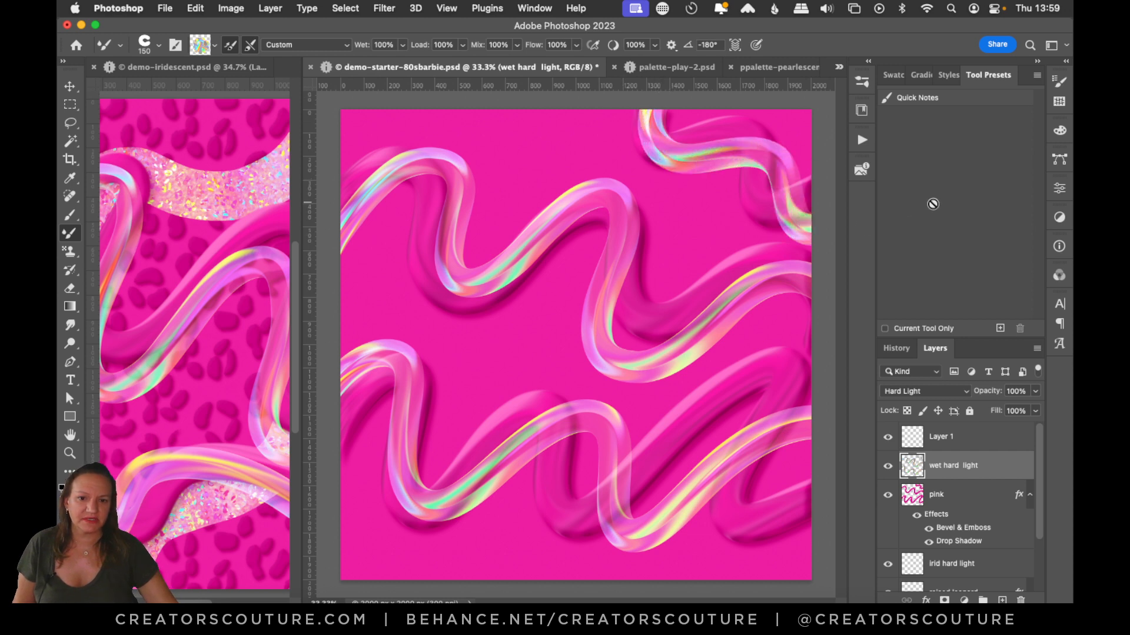
key(super+z)
mouse_move(659, 115)
mouse_down()
mouse_move(688, 176)
mouse_move(815, 259)
mouse_up()
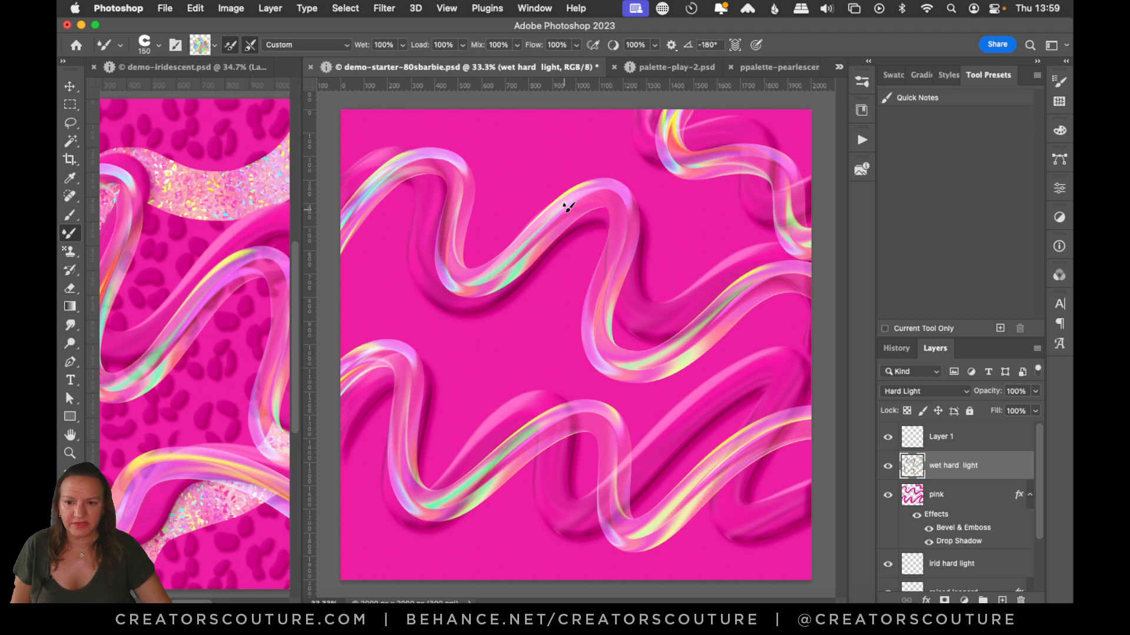
key(super+z)
mouse_move(630, 106)
mouse_down()
mouse_move(624, 158)
mouse_move(716, 118)
mouse_move(748, 169)
mouse_move(747, 220)
mouse_move(836, 164)
mouse_up()
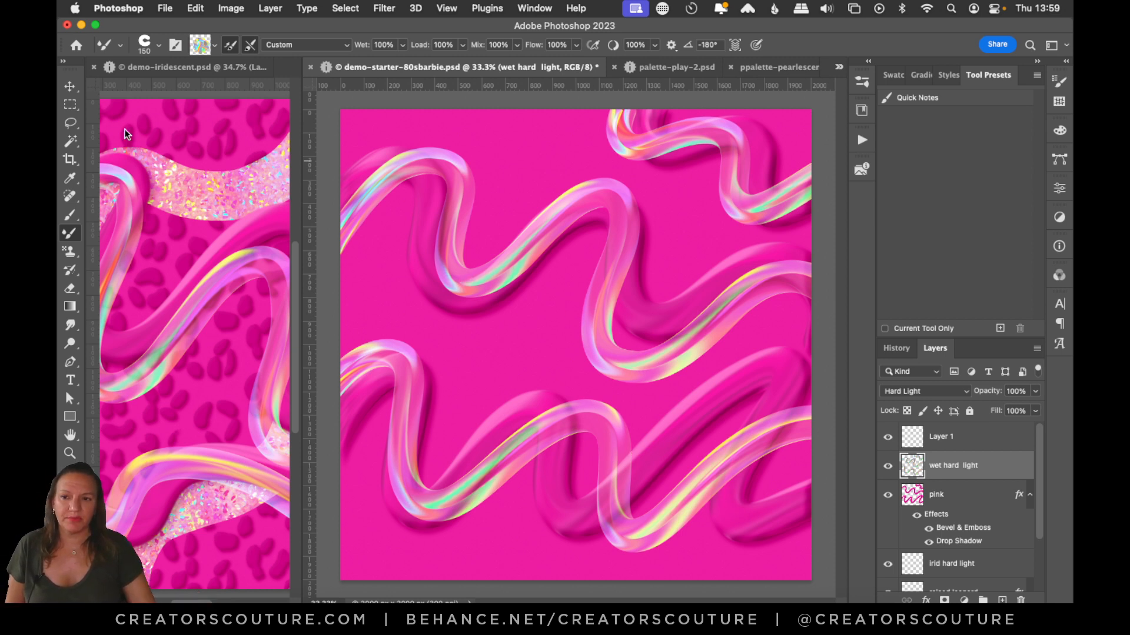
Check the glitter bands in demo-iridescent.psd, return to the starter file, choose the "irid 9 loaded" brush preset, and add a new layer above wet hard light.
click(69, 86)
mouse_move(200, 602)
mouse_down()
mouse_move(175, 602)
mouse_move(213, 603)
mouse_up()
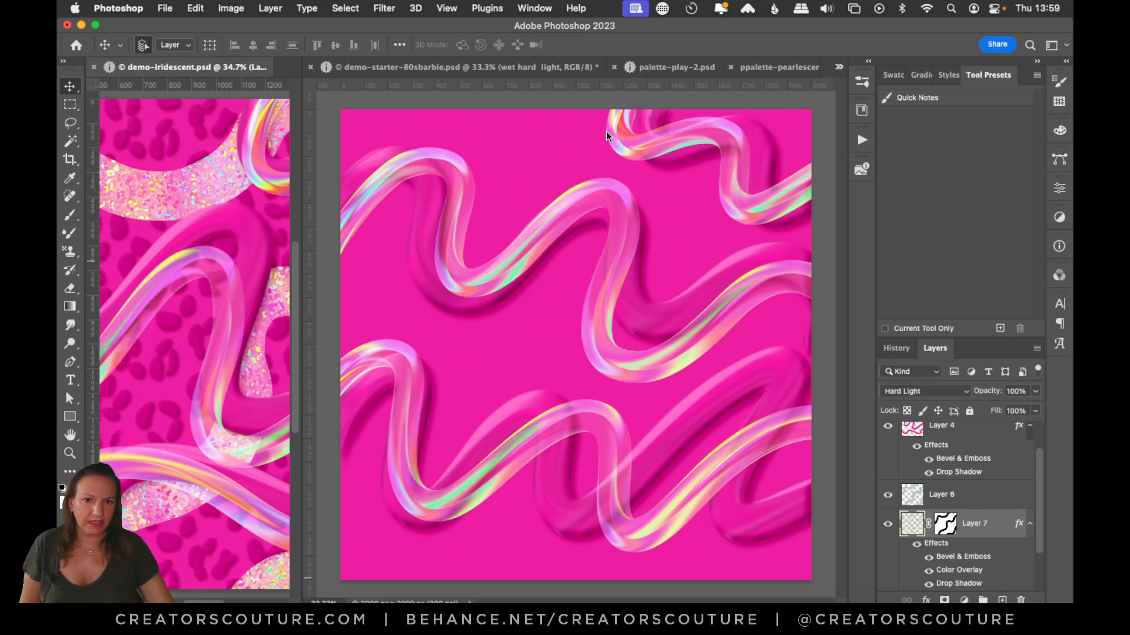
click(522, 68)
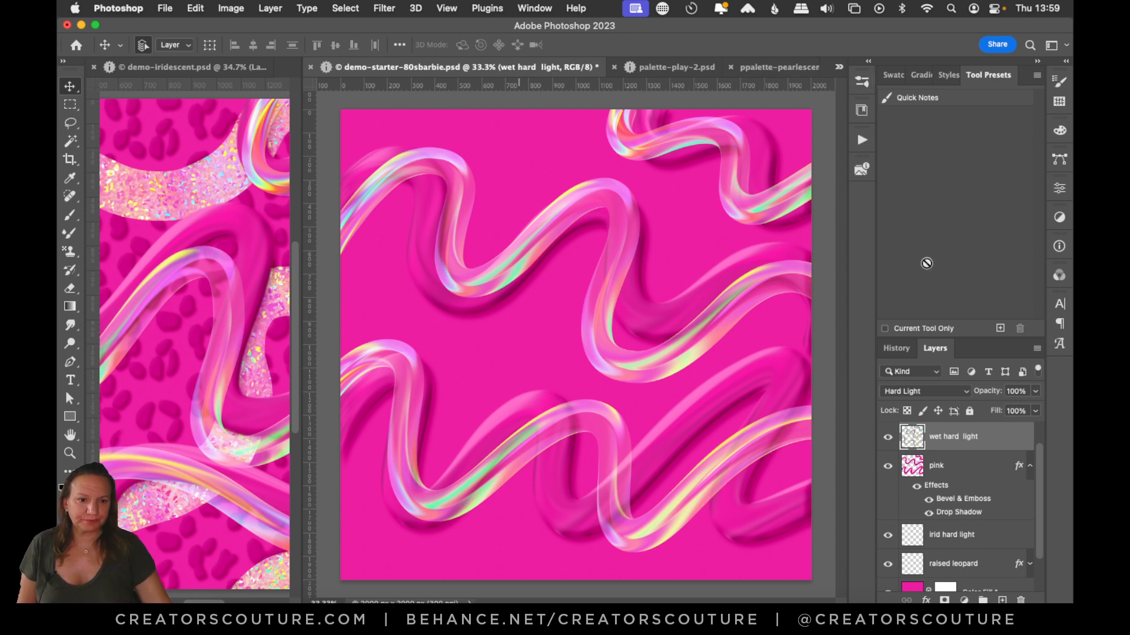
click(861, 81)
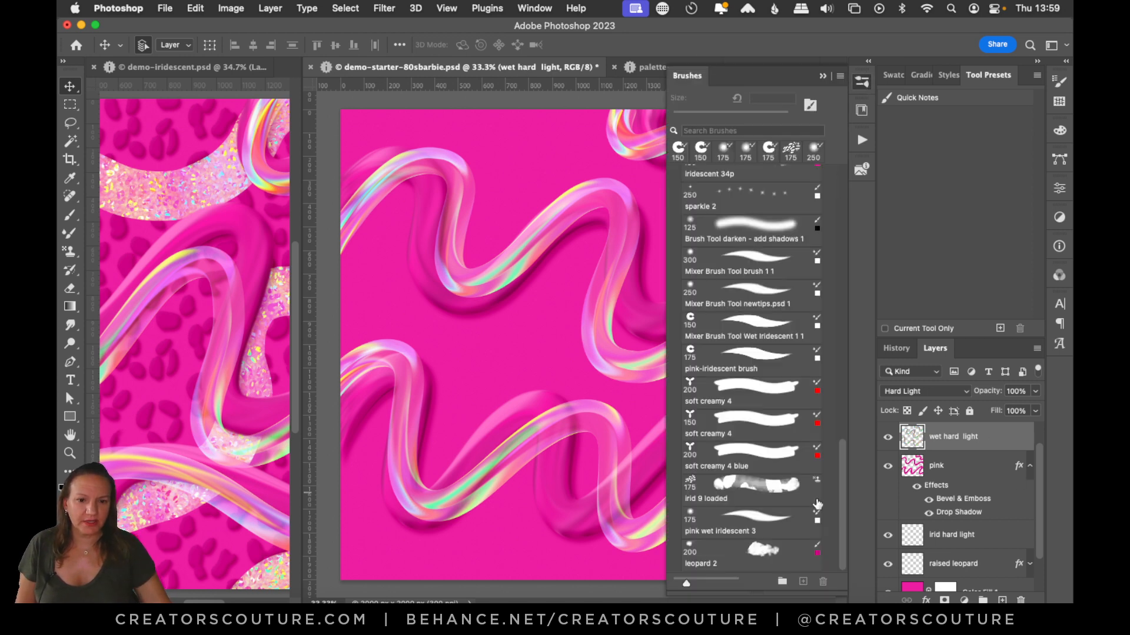
click(769, 498)
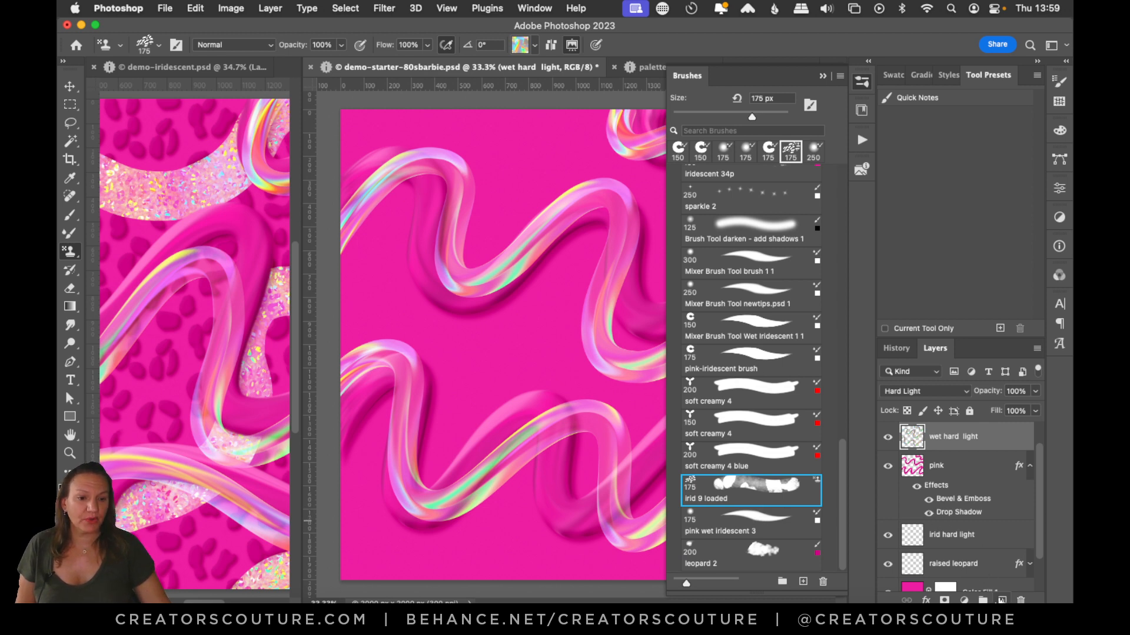
click(1001, 599)
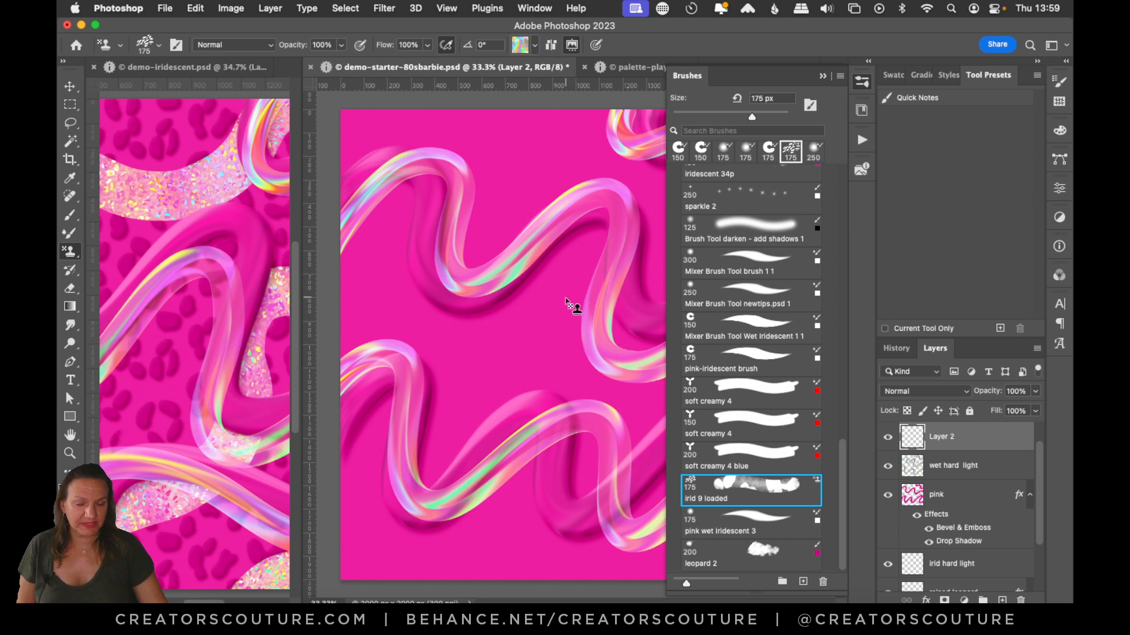
Try two glitter strokes with the "irid 9 loaded" pattern stamp on Layer 2 at closer magnification, undoing each.
mouse_move(527, 157)
mouse_down()
mouse_move(494, 187)
mouse_move(518, 331)
mouse_move(517, 465)
mouse_up()
key(super+z)
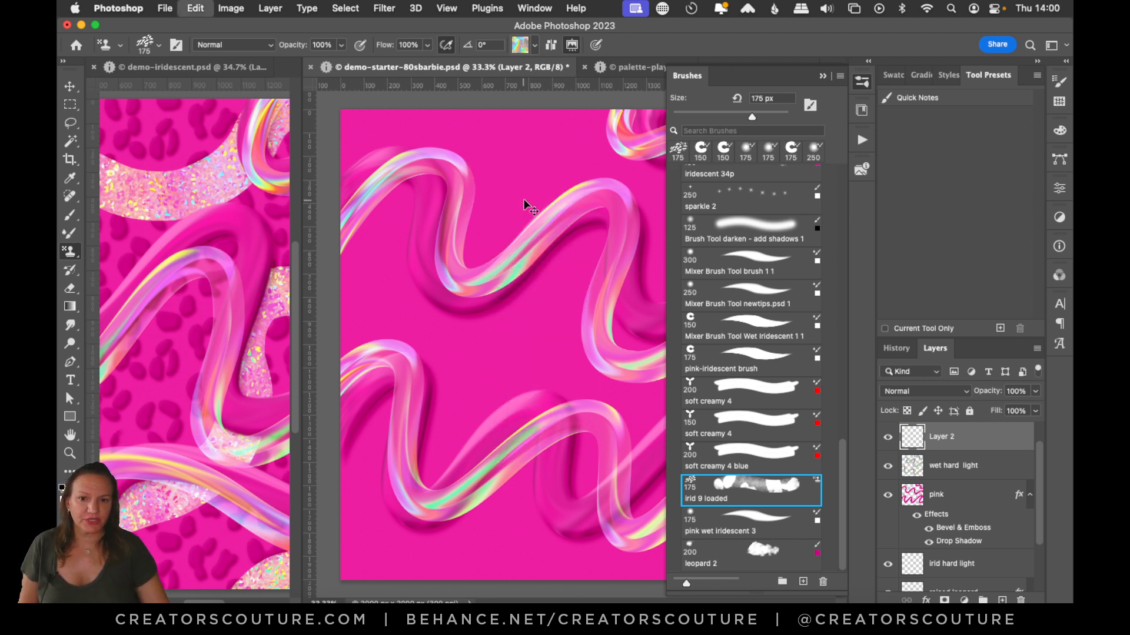
click(69, 454)
click(568, 276)
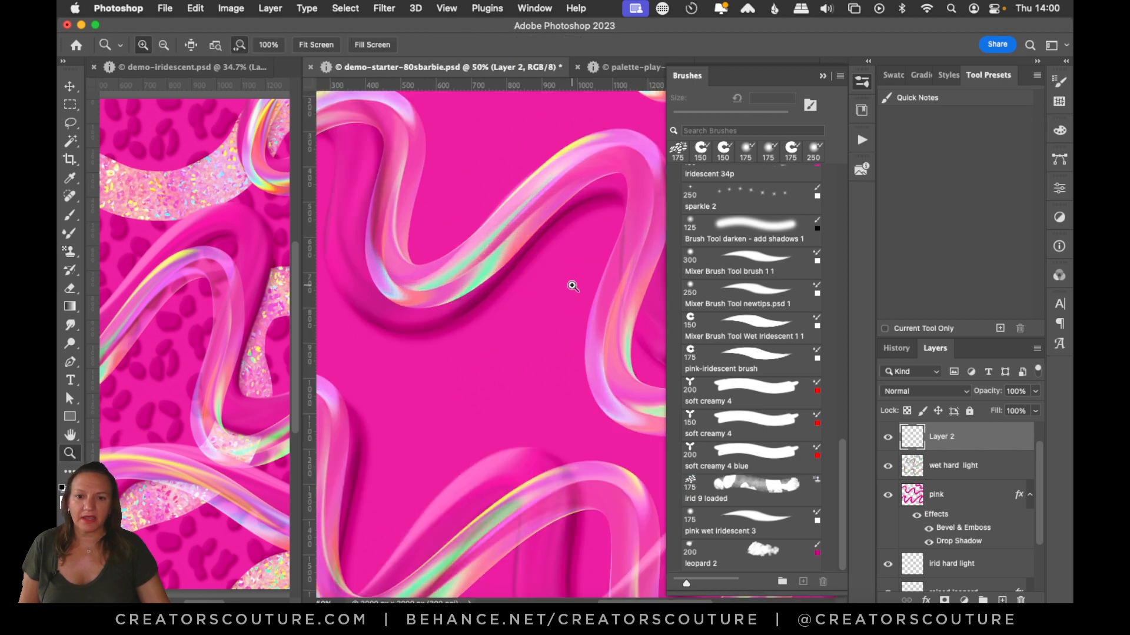
click(71, 253)
mouse_move(550, 157)
mouse_down()
mouse_move(497, 144)
mouse_move(490, 197)
mouse_move(501, 269)
mouse_move(456, 320)
mouse_move(494, 373)
mouse_move(471, 504)
mouse_up()
key(super+z)
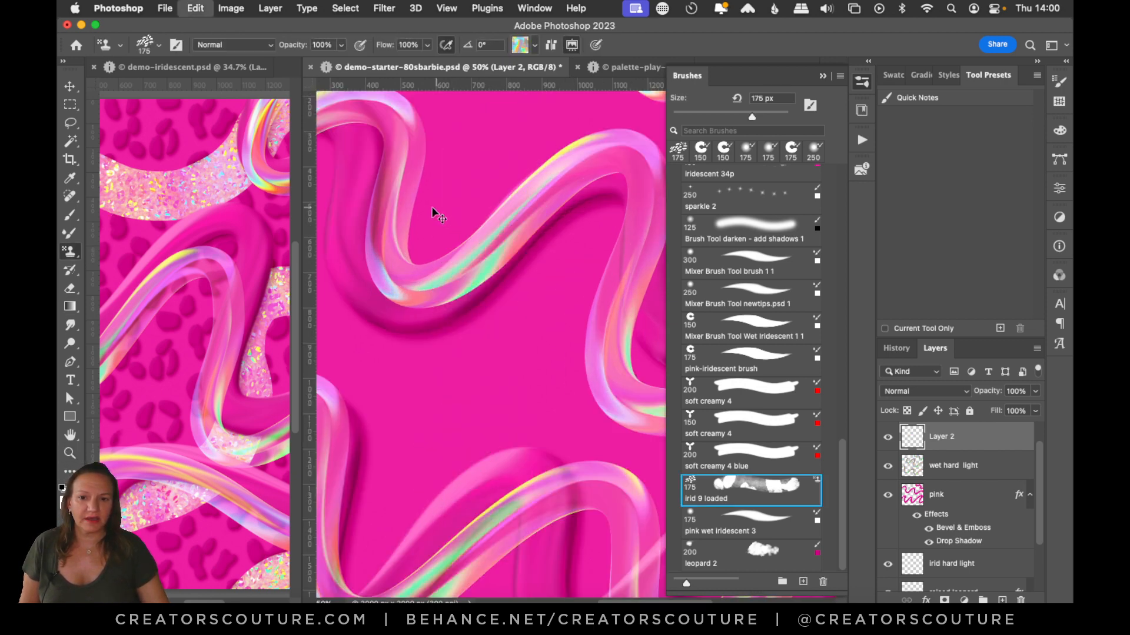
Try four wavy vertical glitter ribbons on Layer 2, undoing all but the last, and stay on the "irid 9 loaded" pattern stamp.
mouse_move(434, 212)
mouse_down()
mouse_move(440, 317)
mouse_move(510, 296)
mouse_move(473, 373)
mouse_move(481, 418)
mouse_move(553, 410)
mouse_move(521, 480)
mouse_move(550, 494)
mouse_up()
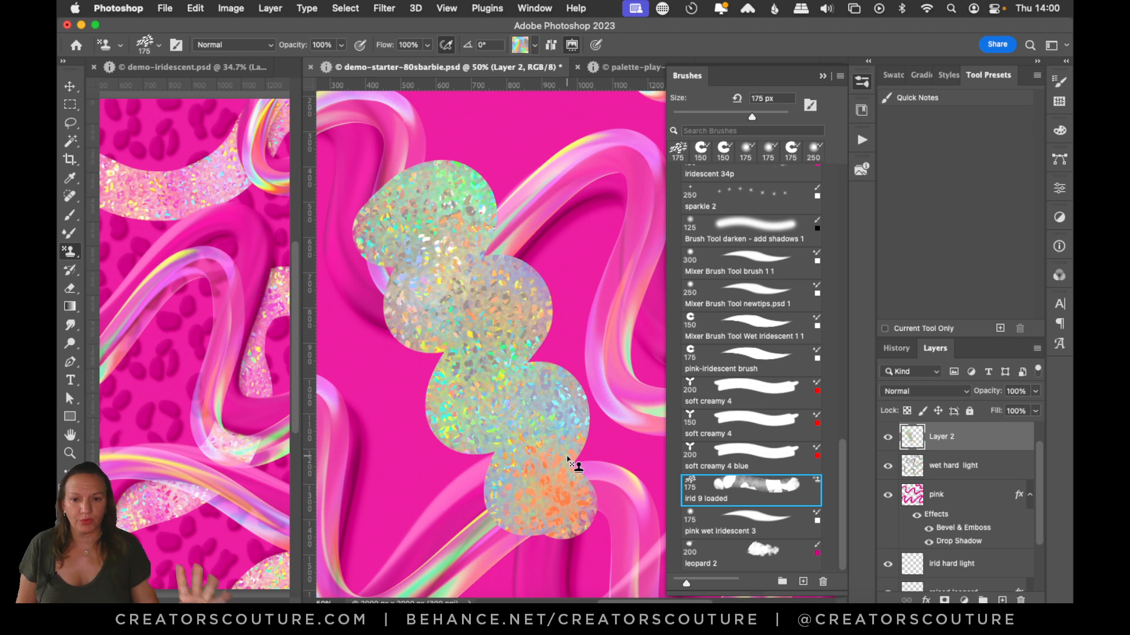
key(super+z)
mouse_move(544, 134)
mouse_down()
mouse_move(512, 255)
mouse_move(418, 358)
mouse_move(398, 474)
mouse_move(559, 474)
mouse_up()
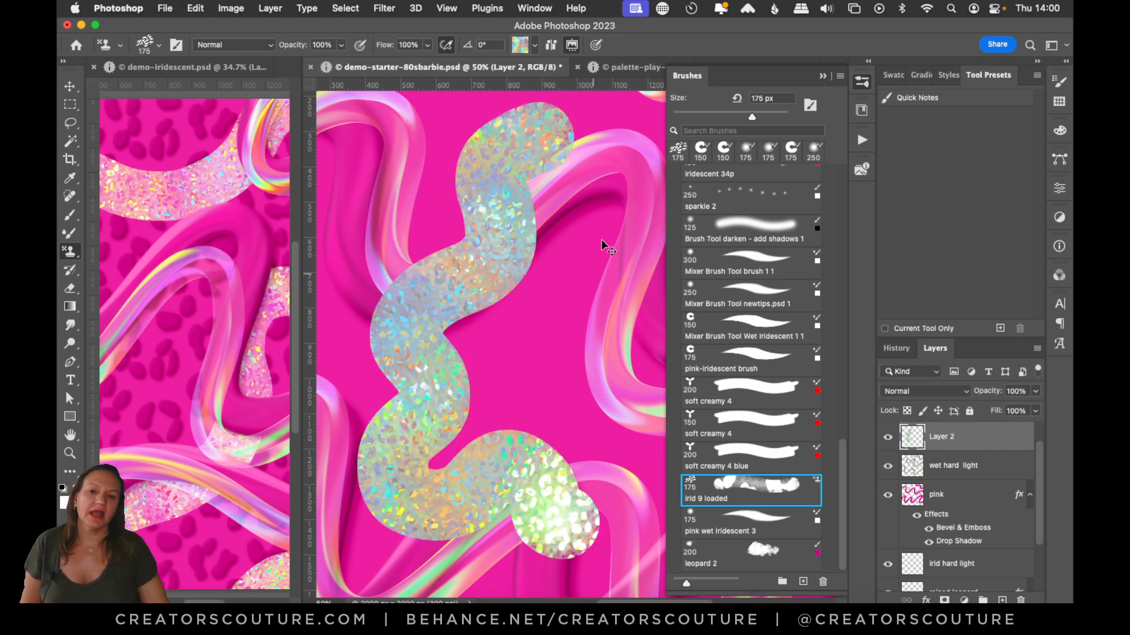
key(super+z)
mouse_move(612, 121)
mouse_down()
mouse_move(588, 126)
mouse_move(497, 308)
mouse_move(384, 471)
mouse_move(525, 496)
mouse_move(605, 538)
mouse_move(613, 530)
mouse_up()
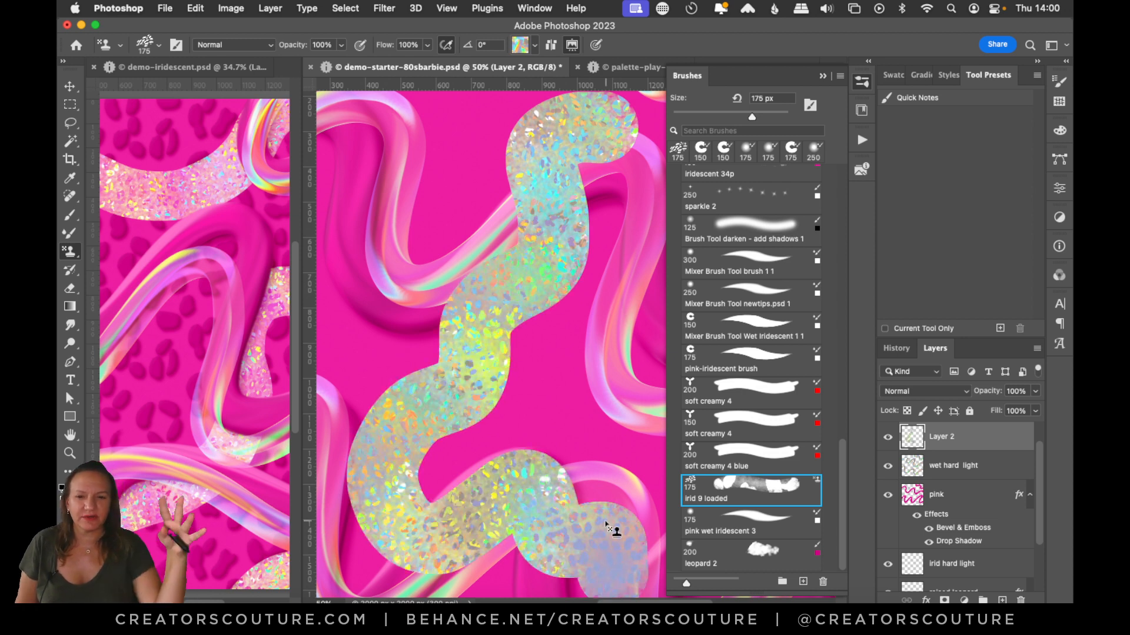
key(super+z)
mouse_move(450, 172)
mouse_down()
mouse_move(444, 239)
mouse_move(509, 299)
mouse_move(466, 381)
mouse_move(556, 418)
mouse_move(563, 502)
mouse_move(590, 555)
mouse_move(615, 562)
mouse_up()
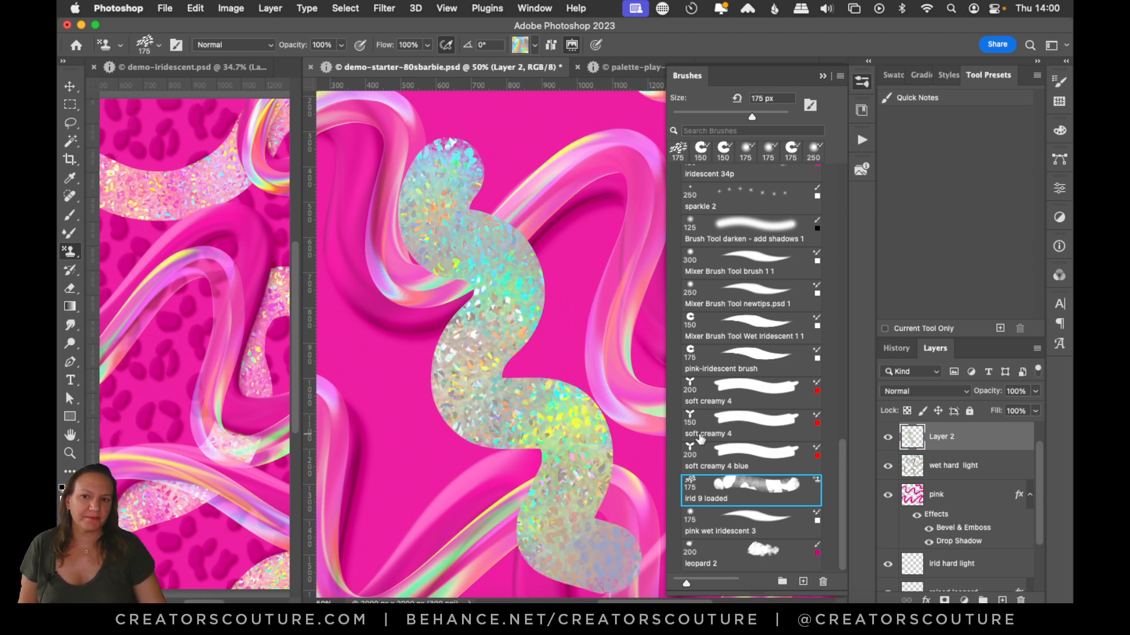
click(700, 436)
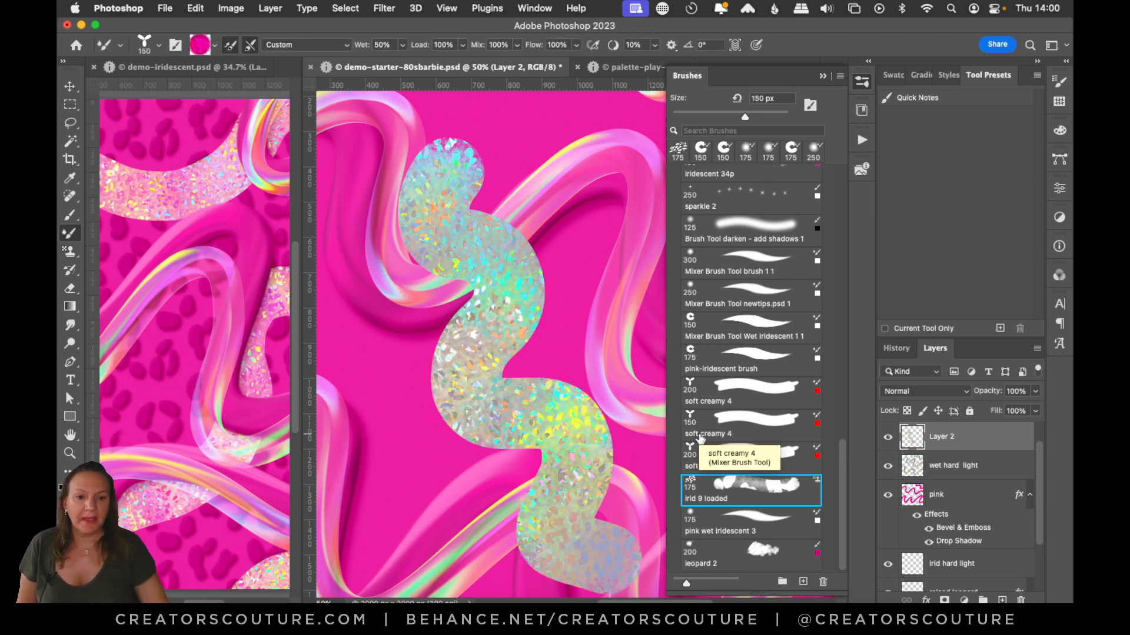
key(s)
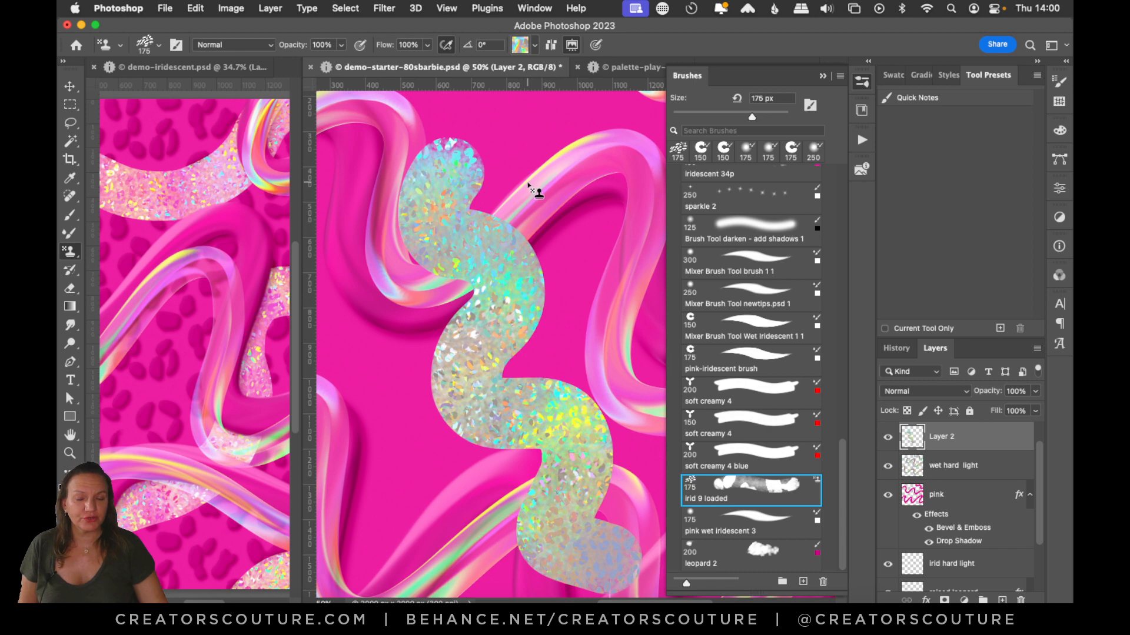
Preview the Hard Light blend mode on the Layer 2 glitter ribbon, keep Normal, clear the layer's contents, and hide the brush presets.
click(926, 393)
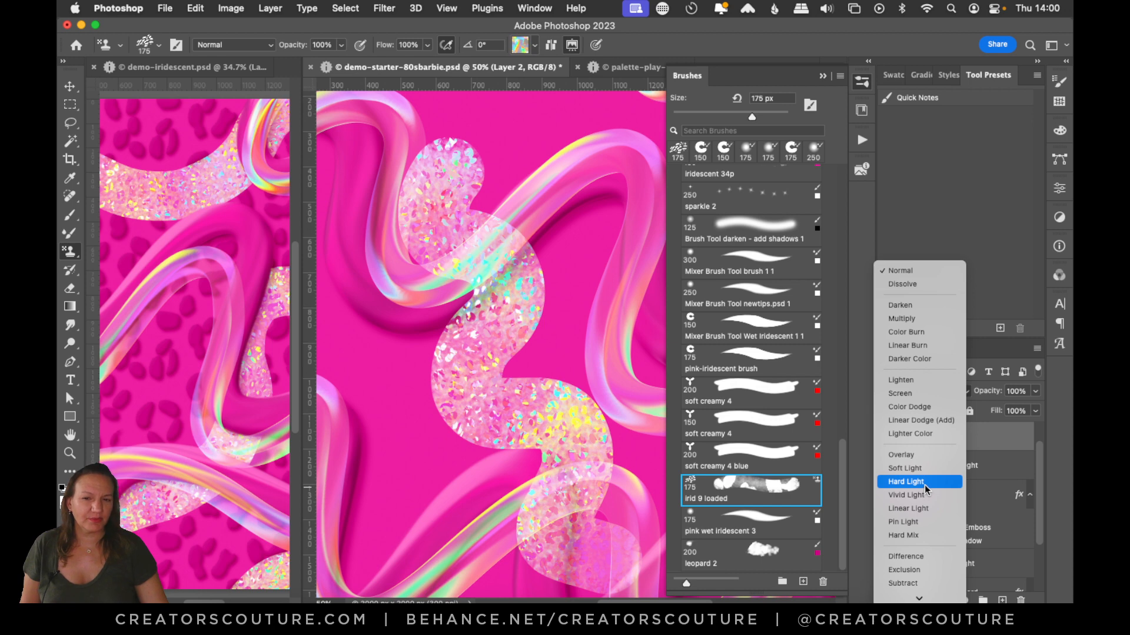
click(937, 272)
key(super+a)
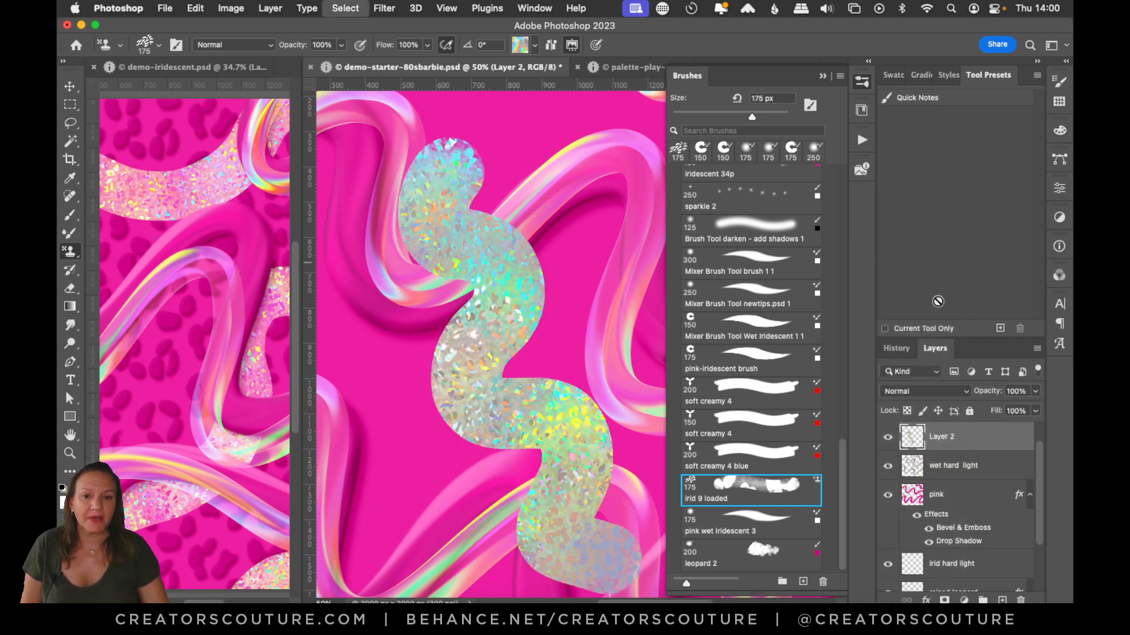
key(BackSpace)
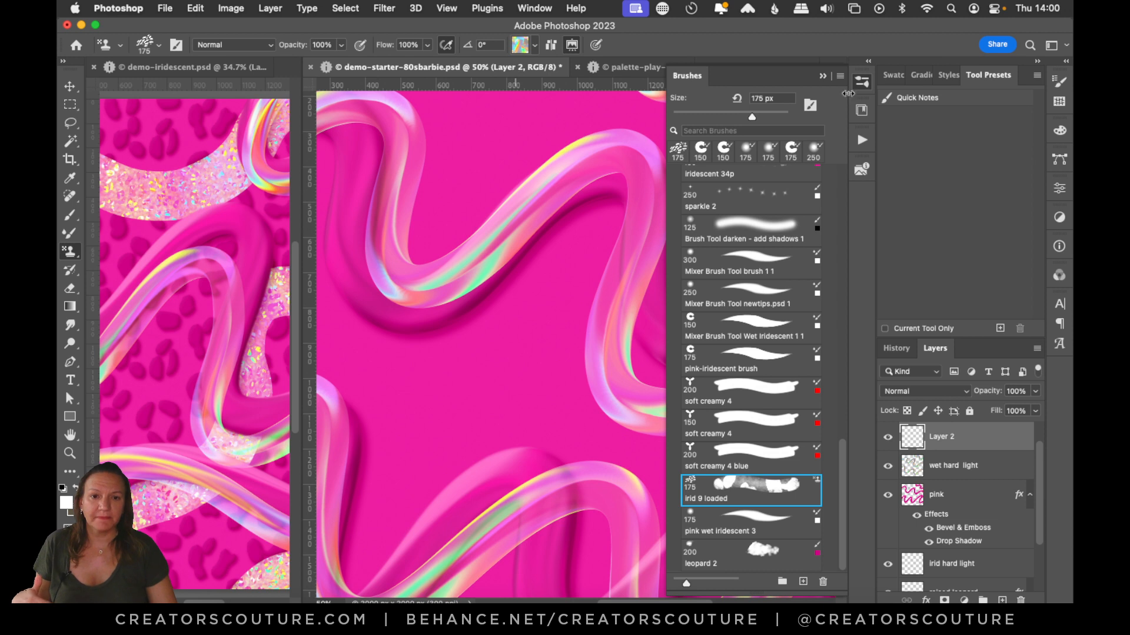
click(856, 87)
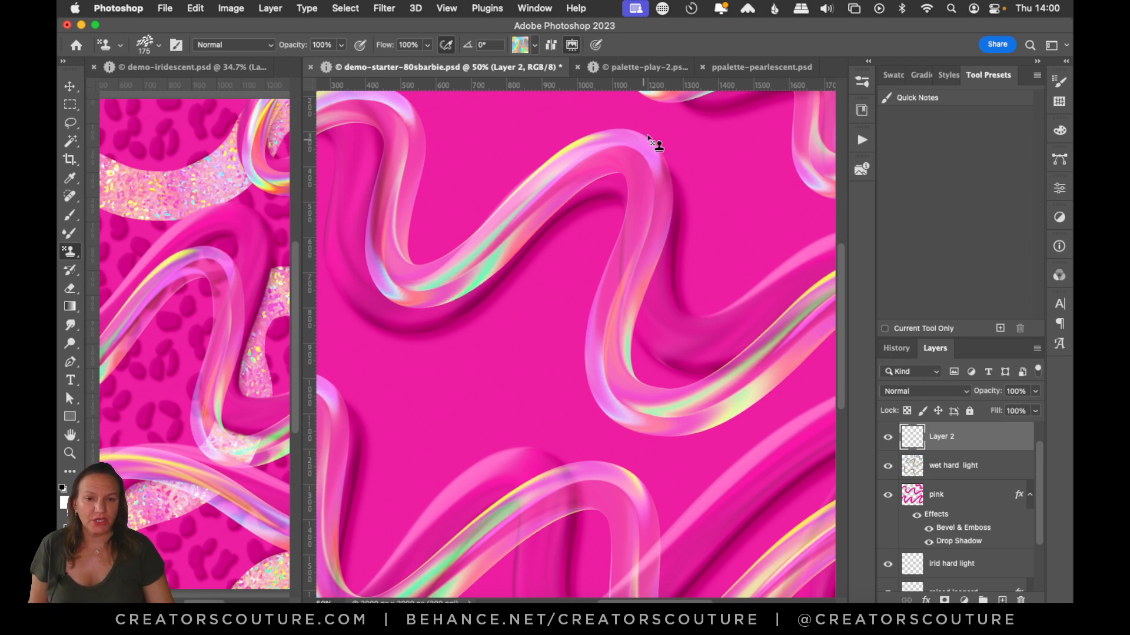
Define a pattern from a rectangular selection inside the PALETTE 05 swatch in ppalette-pearlescent.psd.
click(736, 66)
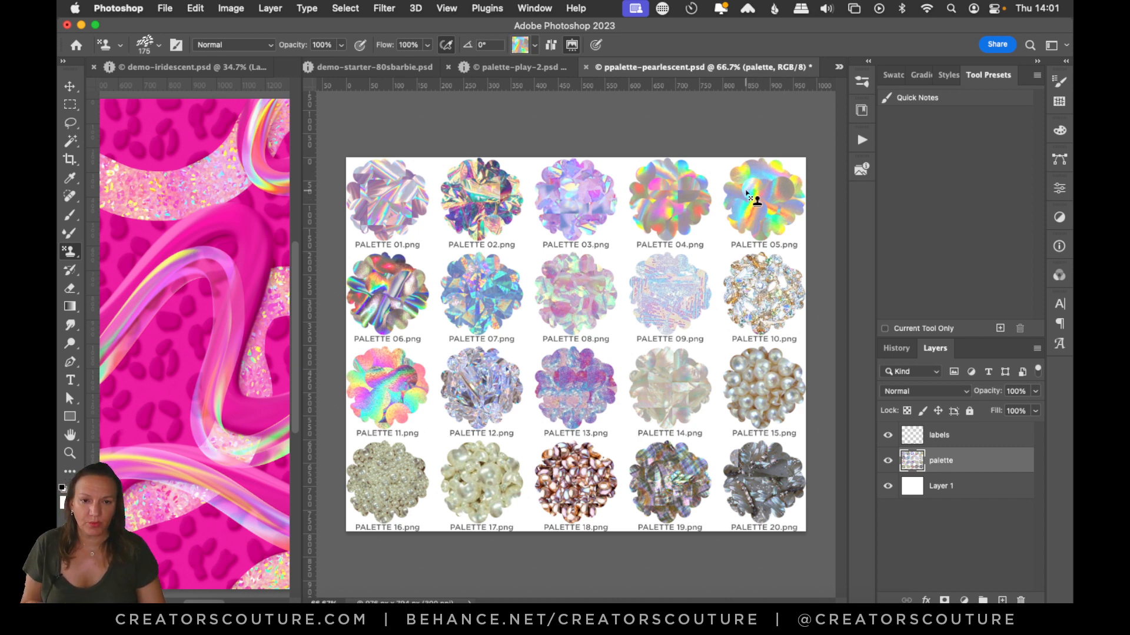
click(69, 109)
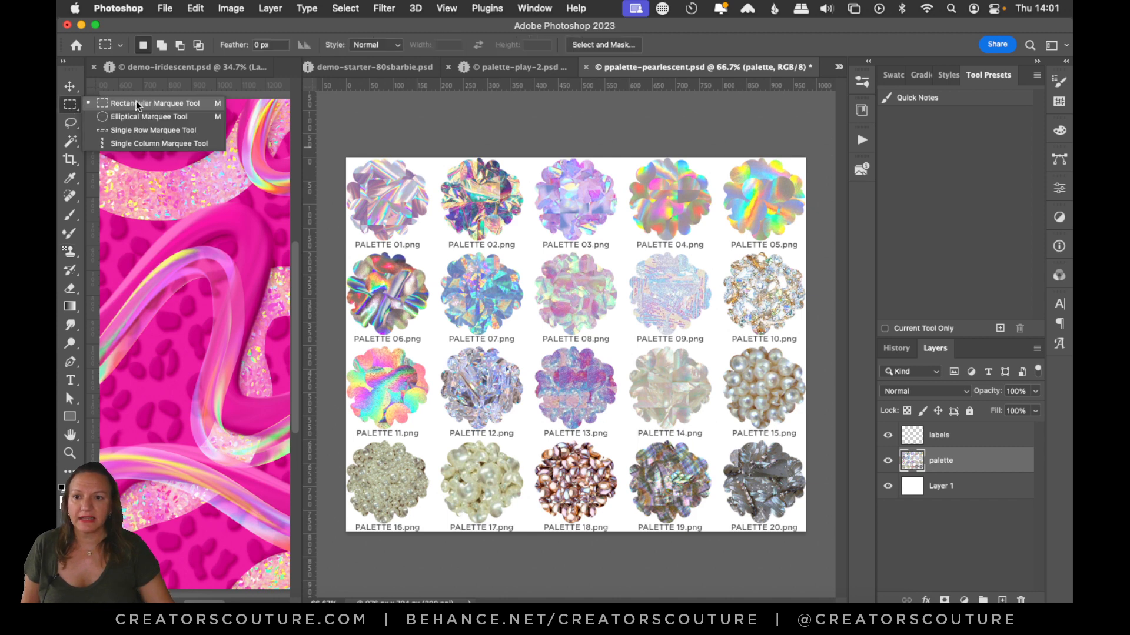
click(136, 103)
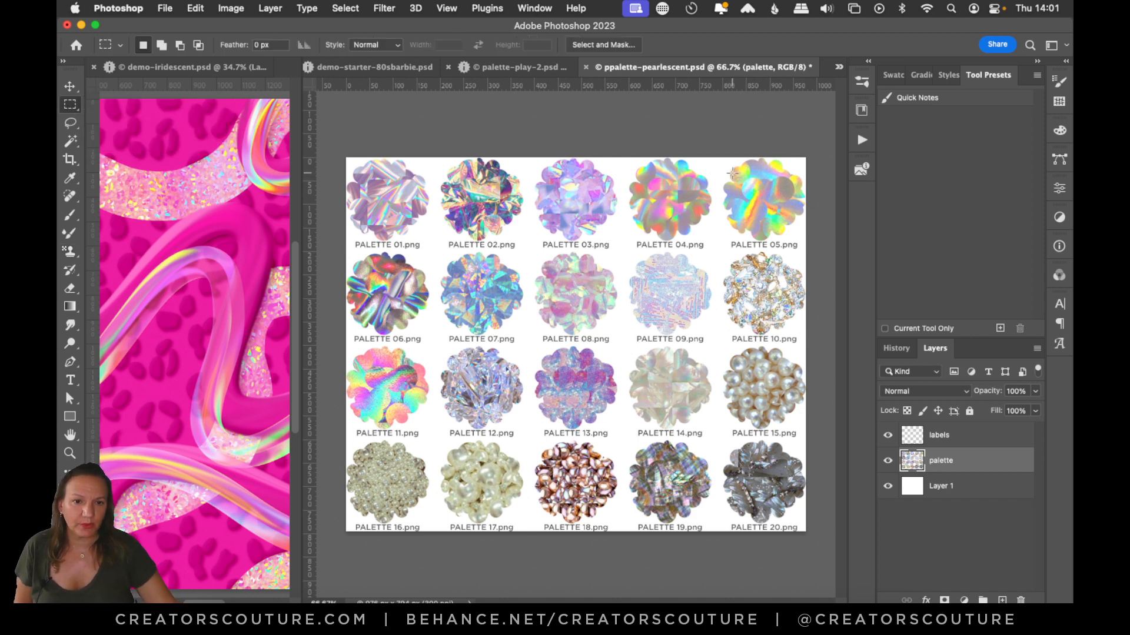
drag(732, 173, 794, 224)
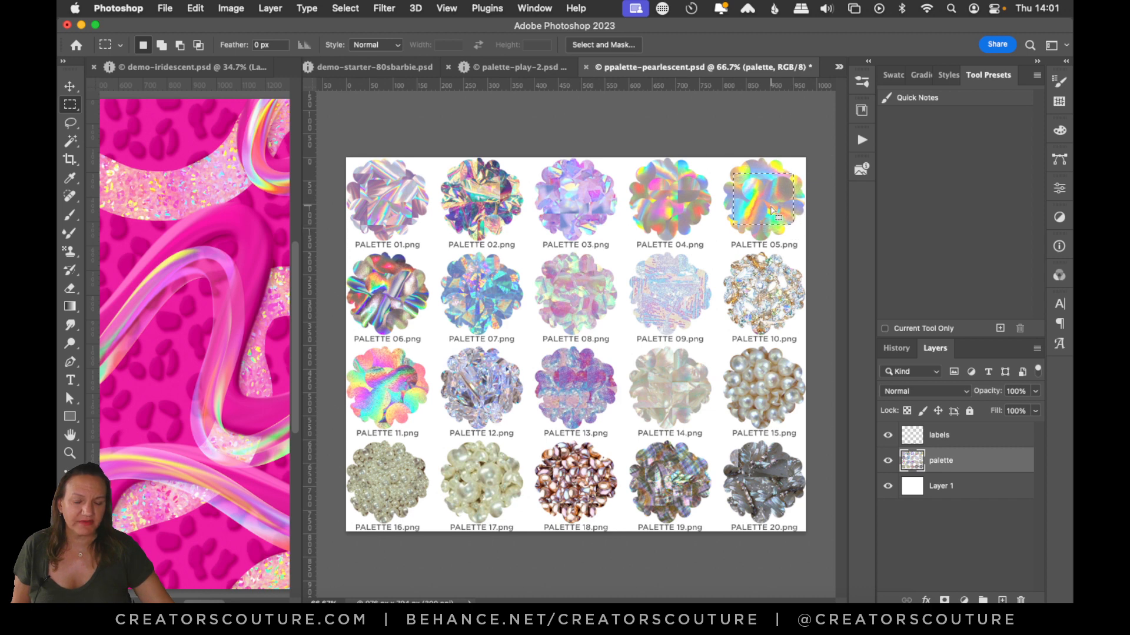
click(195, 8)
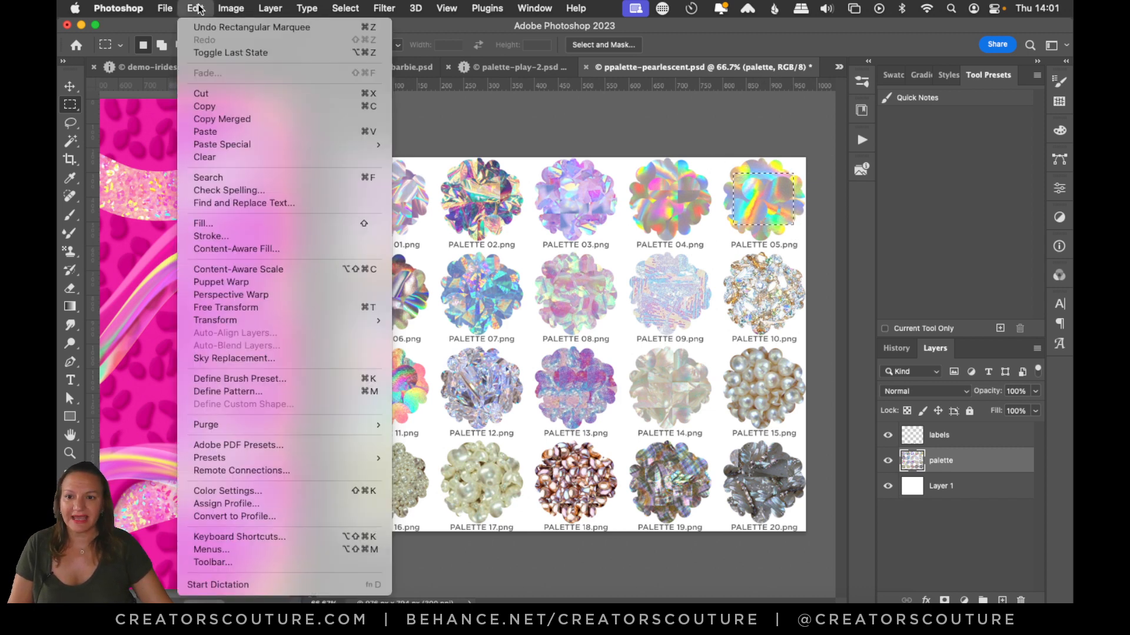
click(227, 392)
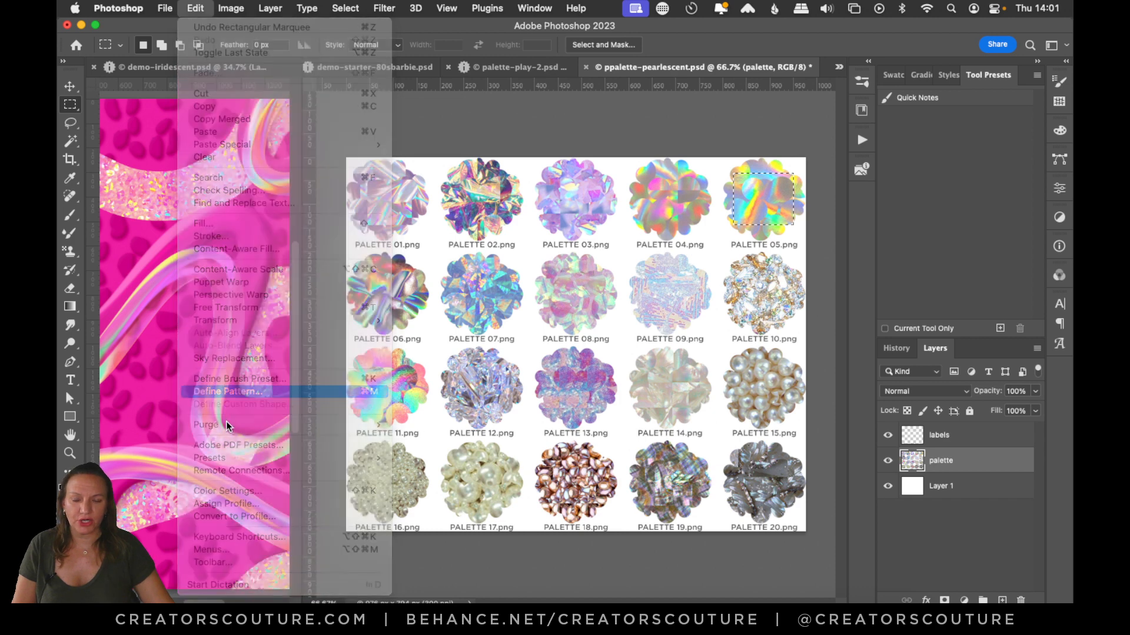
click(464, 188)
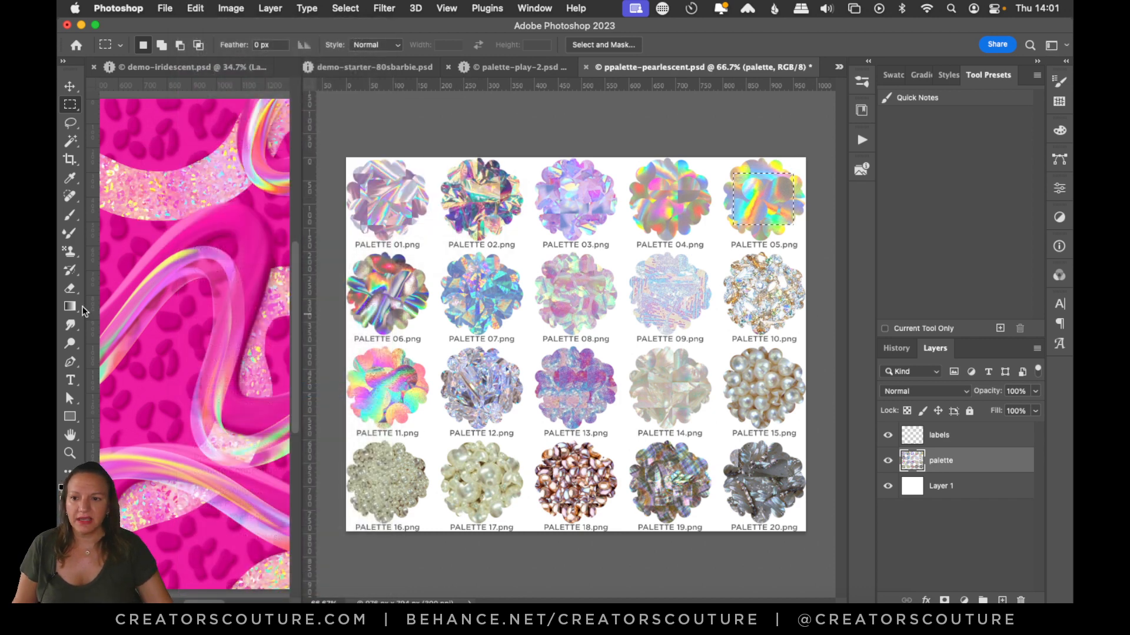
Switch to the Pattern Stamp tool, return to demo-starter-80sbarbie.psd, and make the irid hard light layer active.
drag(70, 251, 115, 250)
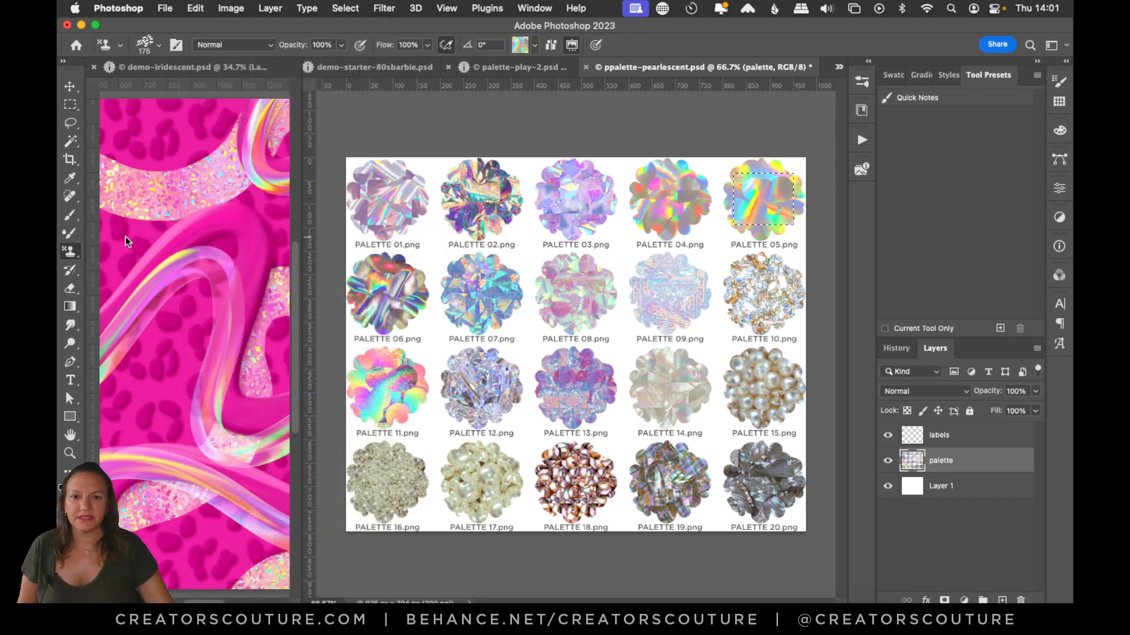
click(500, 67)
click(395, 67)
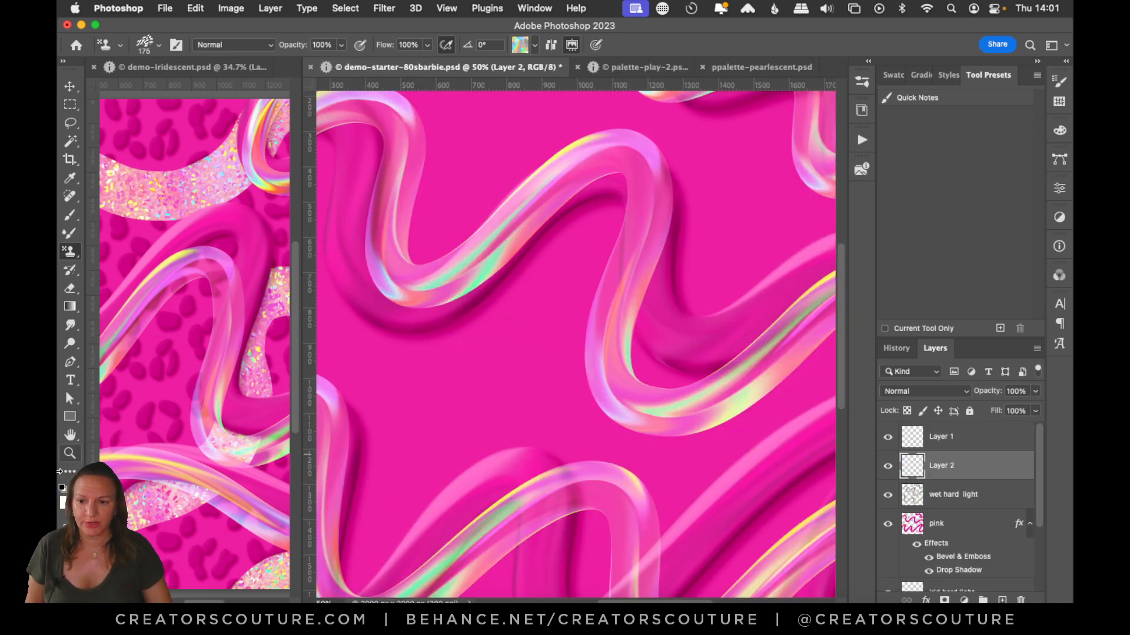
click(68, 454)
drag(636, 299, 614, 339)
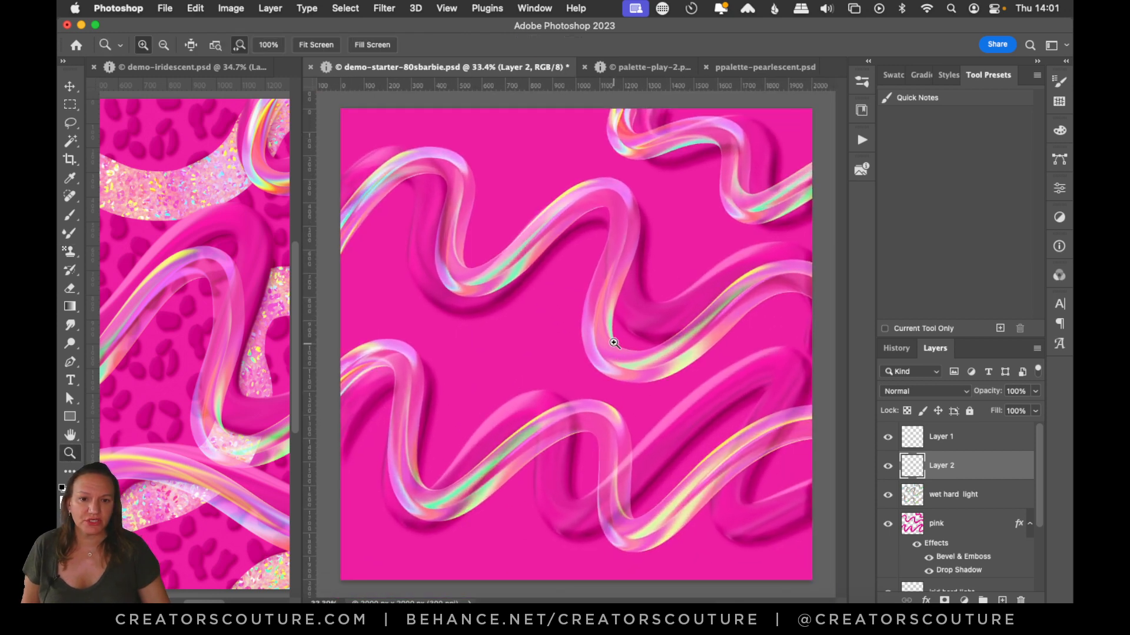
drag(1039, 506, 1027, 546)
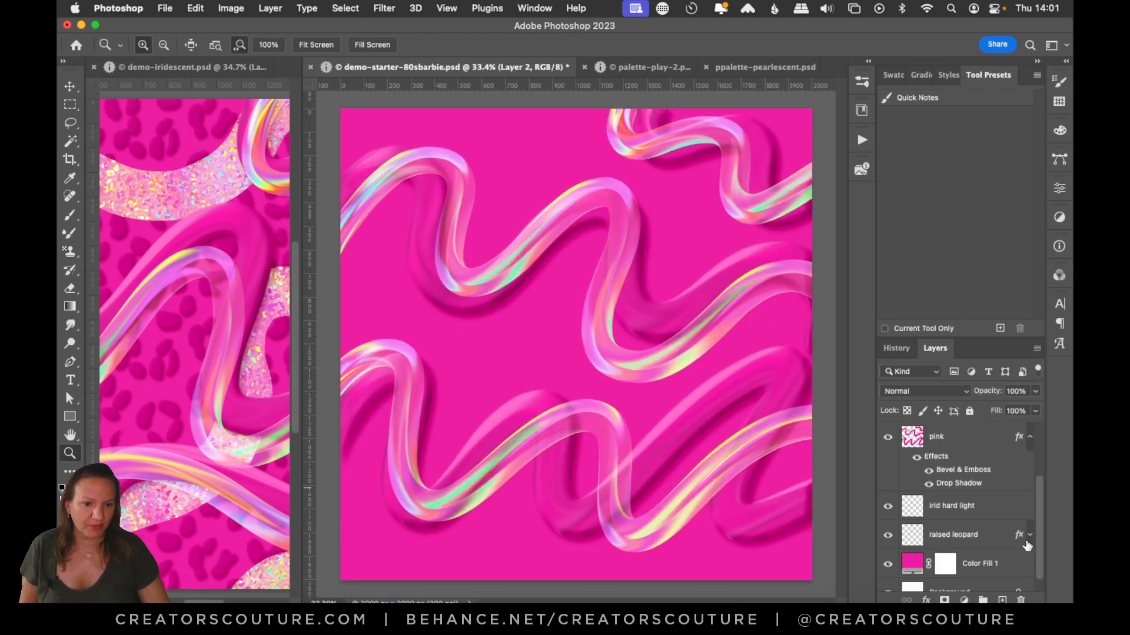
click(939, 518)
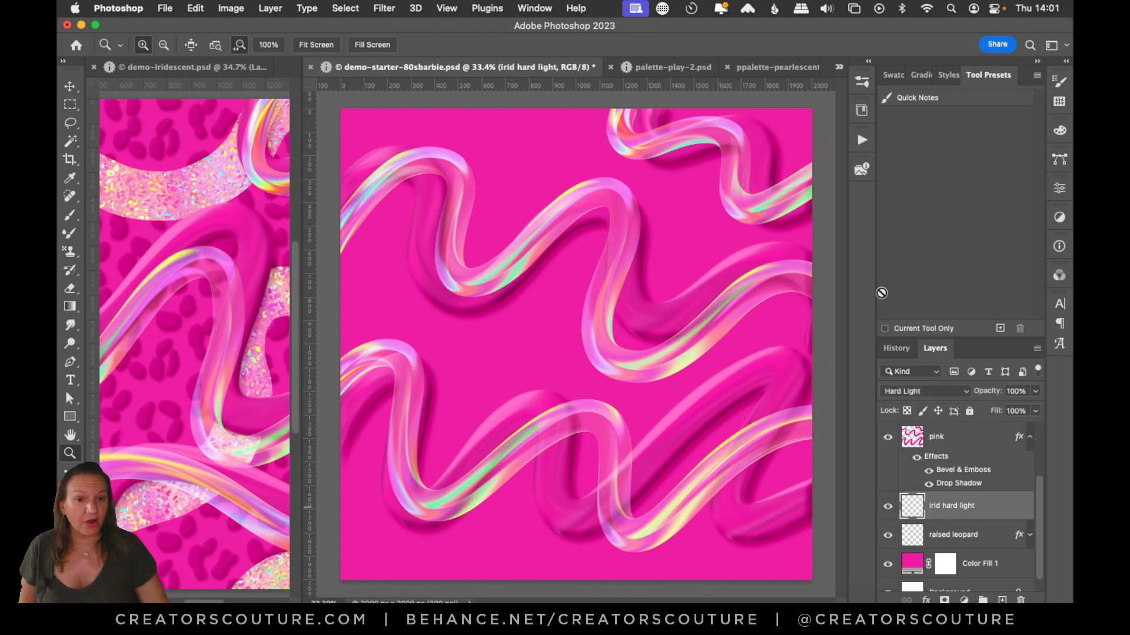
Paint wavy diagonal glitter ribbons across the whole canvas on the irid hard light layer with the "irid 9 loaded" preset.
click(861, 82)
click(748, 493)
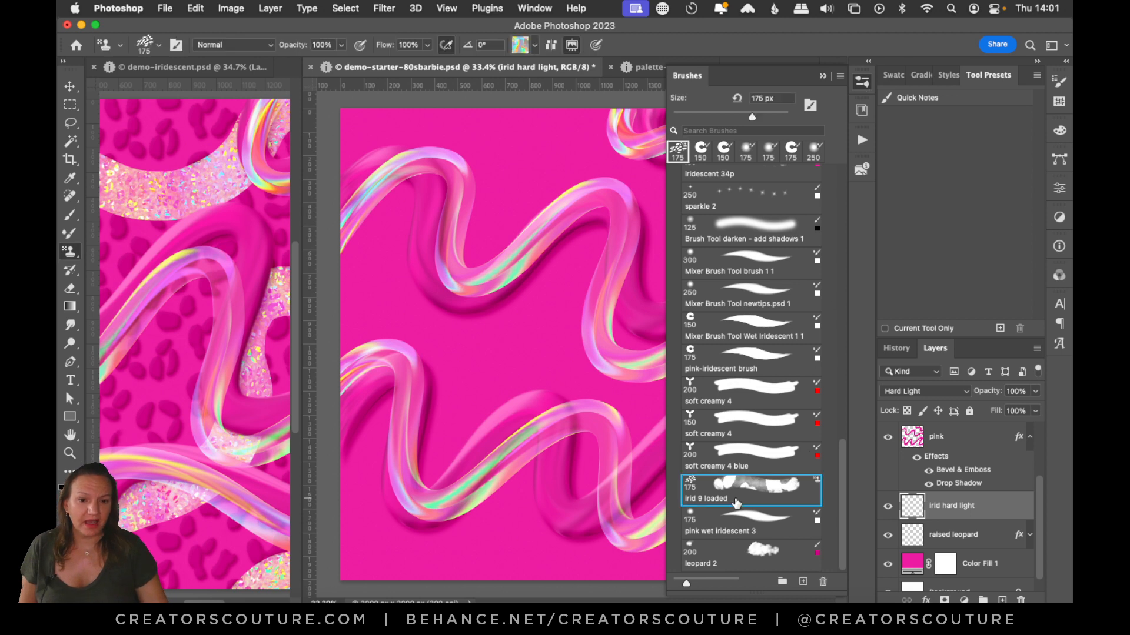
click(862, 84)
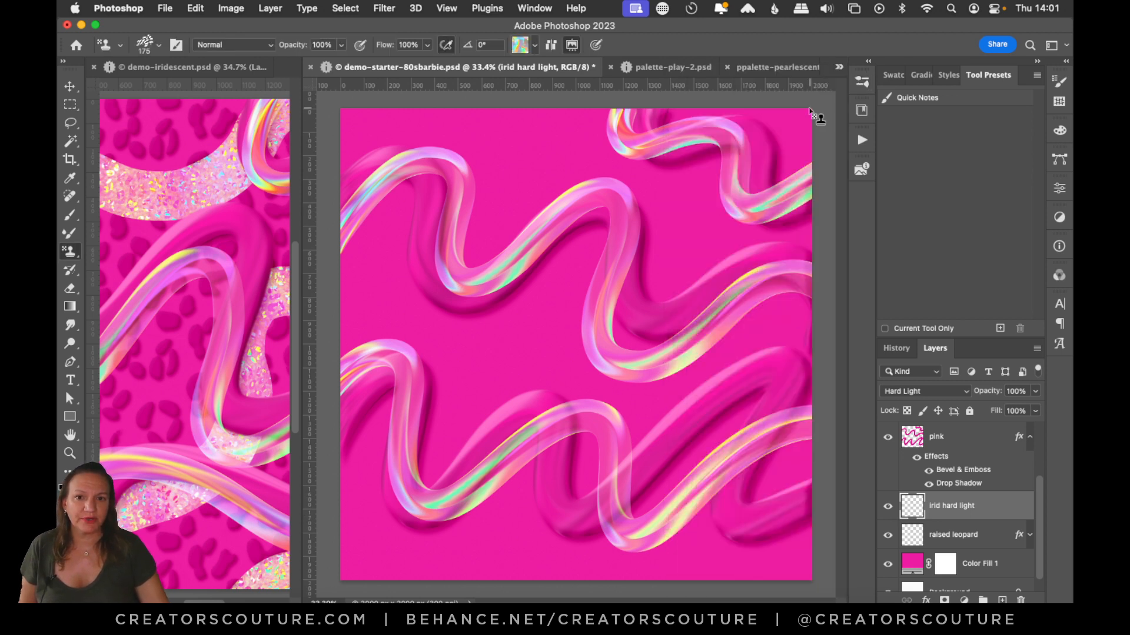
mouse_move(609, 115)
mouse_down()
mouse_move(568, 135)
mouse_move(569, 347)
mouse_up()
click(520, 46)
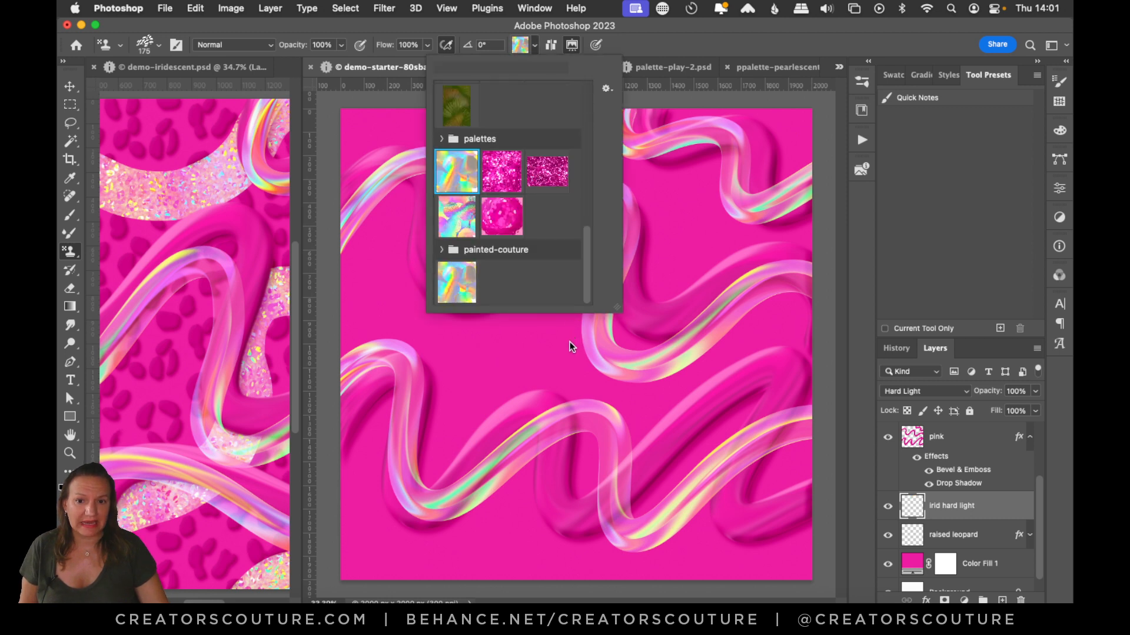
click(677, 50)
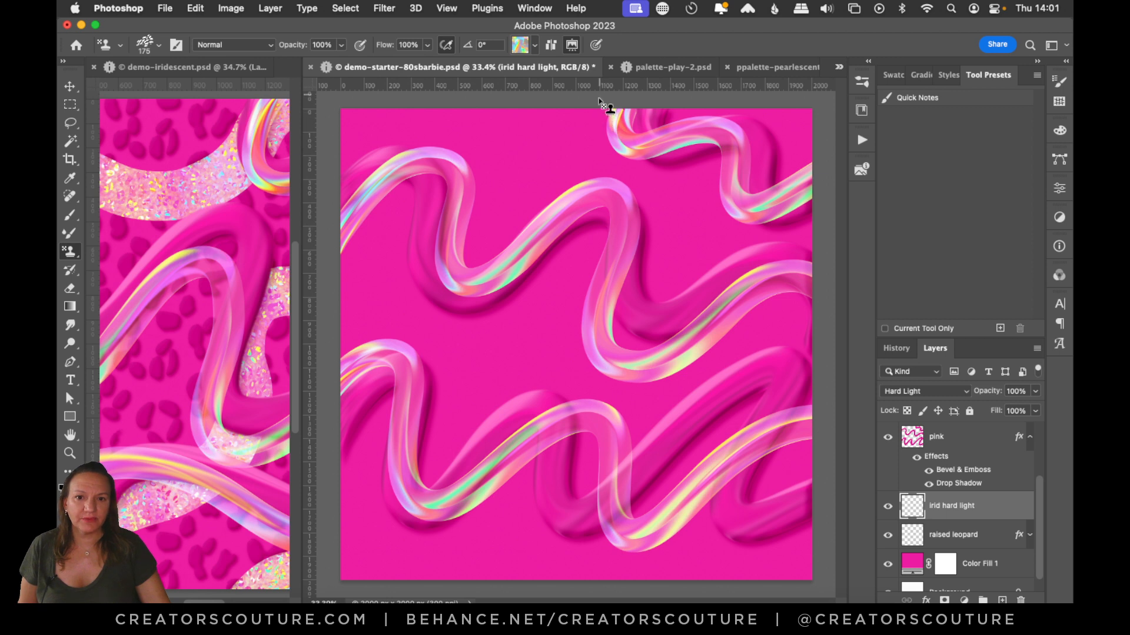
mouse_move(604, 109)
mouse_down()
mouse_move(524, 245)
mouse_move(371, 348)
mouse_move(294, 345)
mouse_up()
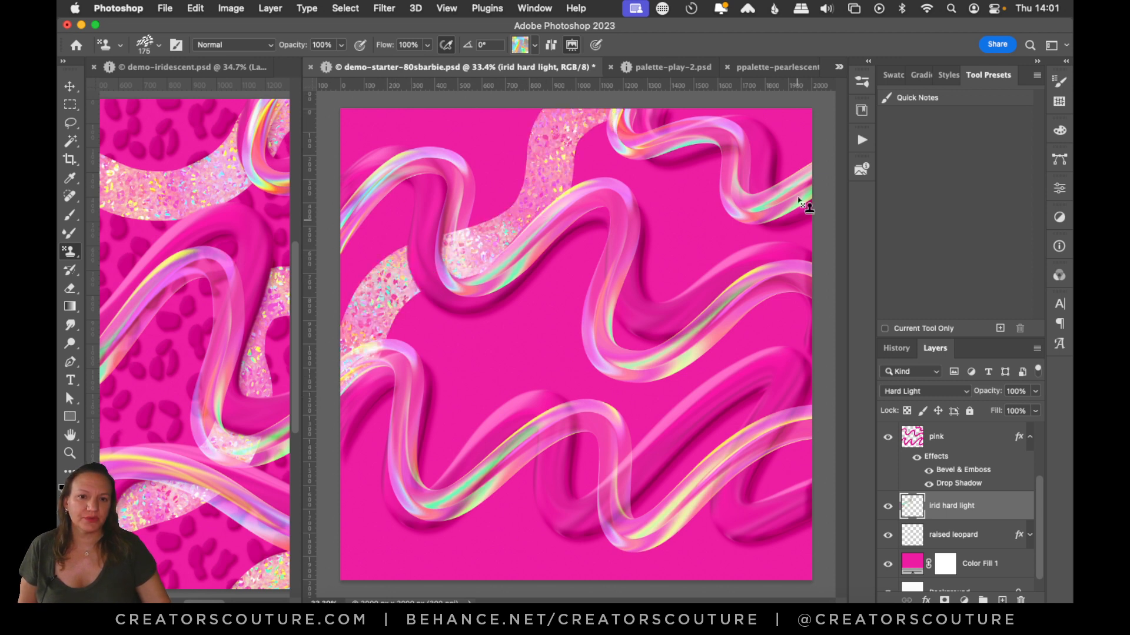
mouse_move(835, 148)
mouse_down()
mouse_move(752, 176)
mouse_move(716, 267)
mouse_move(650, 342)
mouse_move(565, 367)
mouse_move(525, 432)
mouse_move(514, 501)
mouse_move(456, 560)
mouse_move(418, 588)
mouse_up()
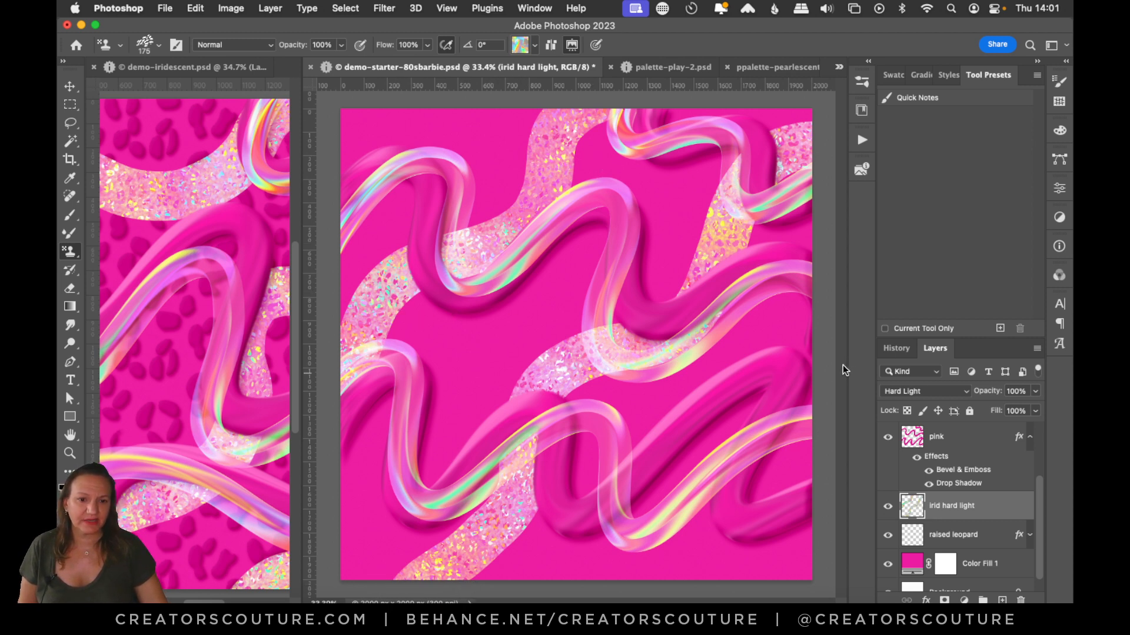
mouse_move(789, 411)
mouse_down()
mouse_move(769, 473)
mouse_move(692, 508)
mouse_move(653, 562)
mouse_move(656, 597)
mouse_up()
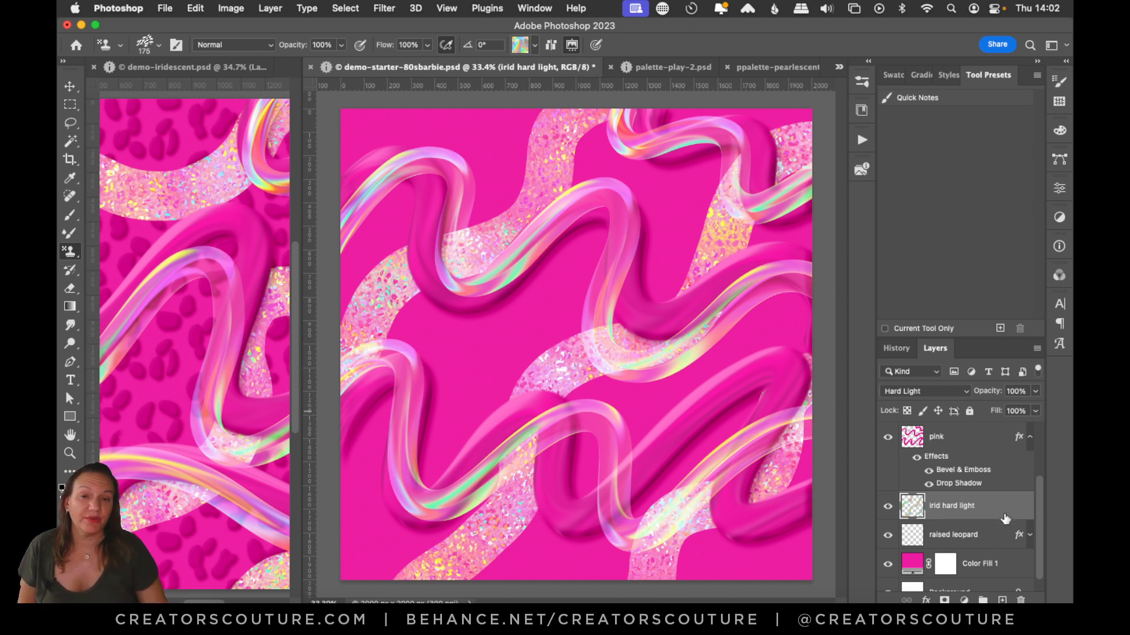
Make the raised leopard layer active and load the "leopard 2" brush preset.
double_click(967, 536)
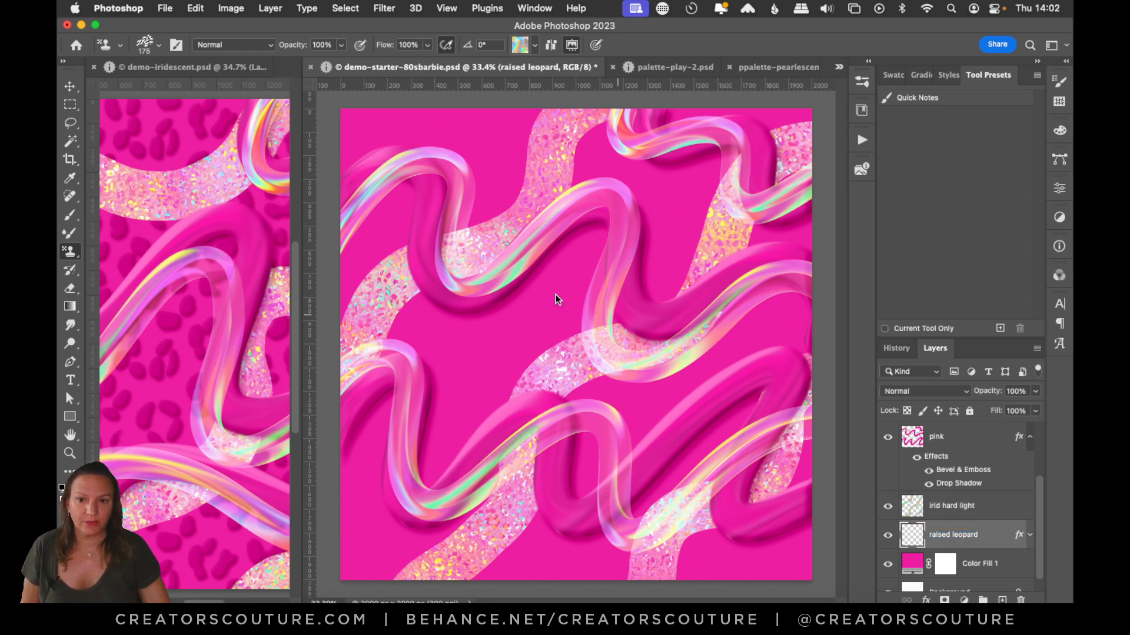
click(862, 110)
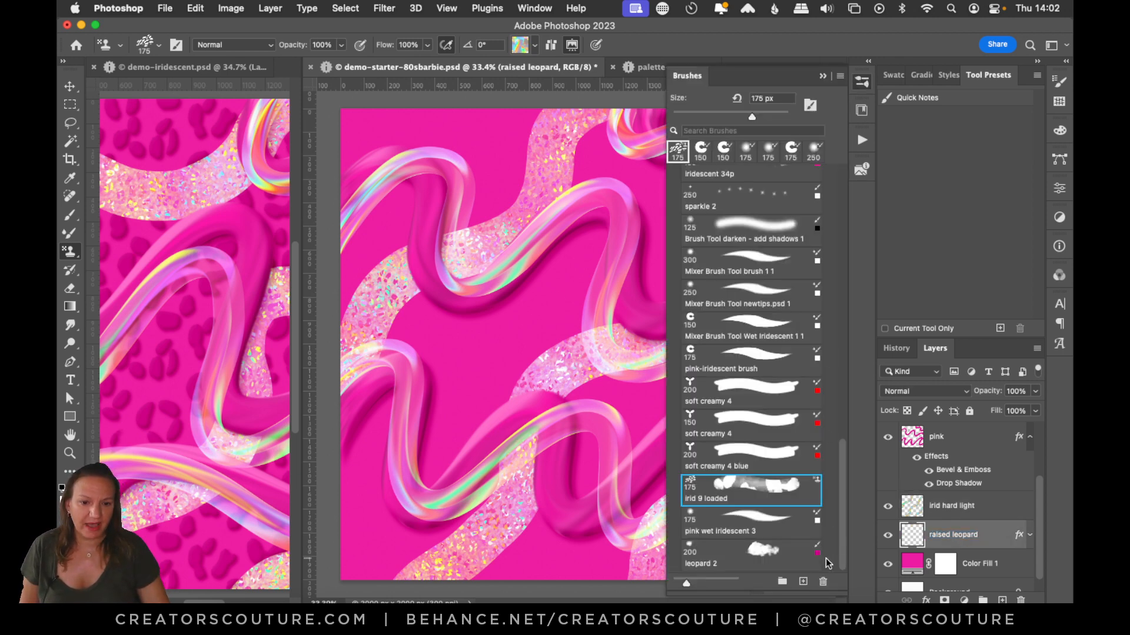
click(765, 565)
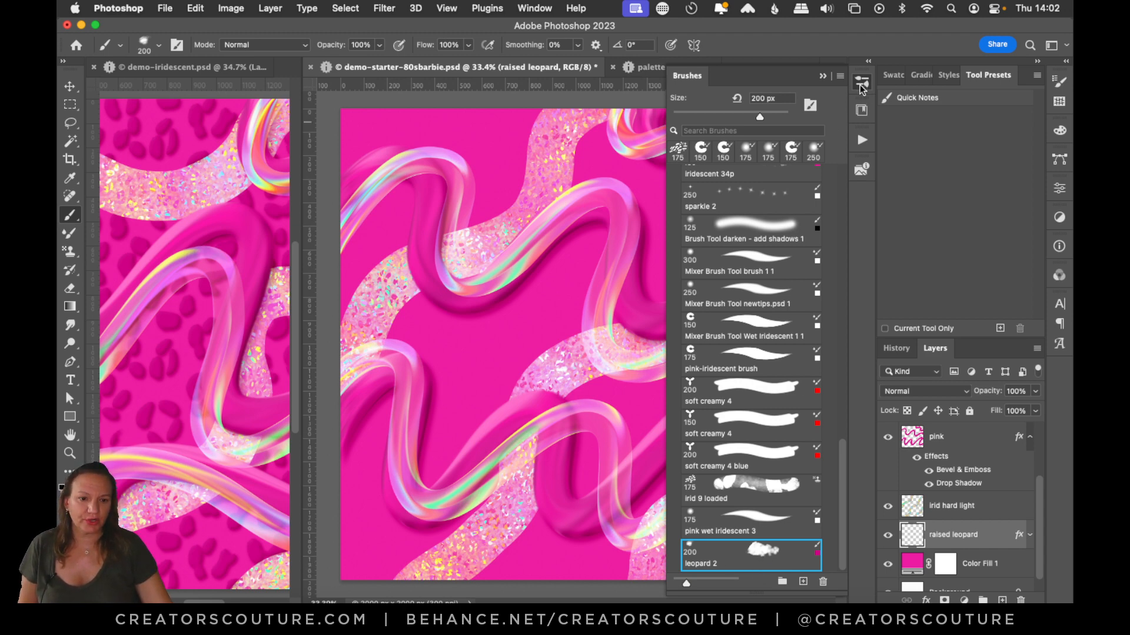
click(868, 61)
Try leopard spots across the upper part of the canvas on a new layer above raised leopard, and clear that layer's contents.
click(1002, 600)
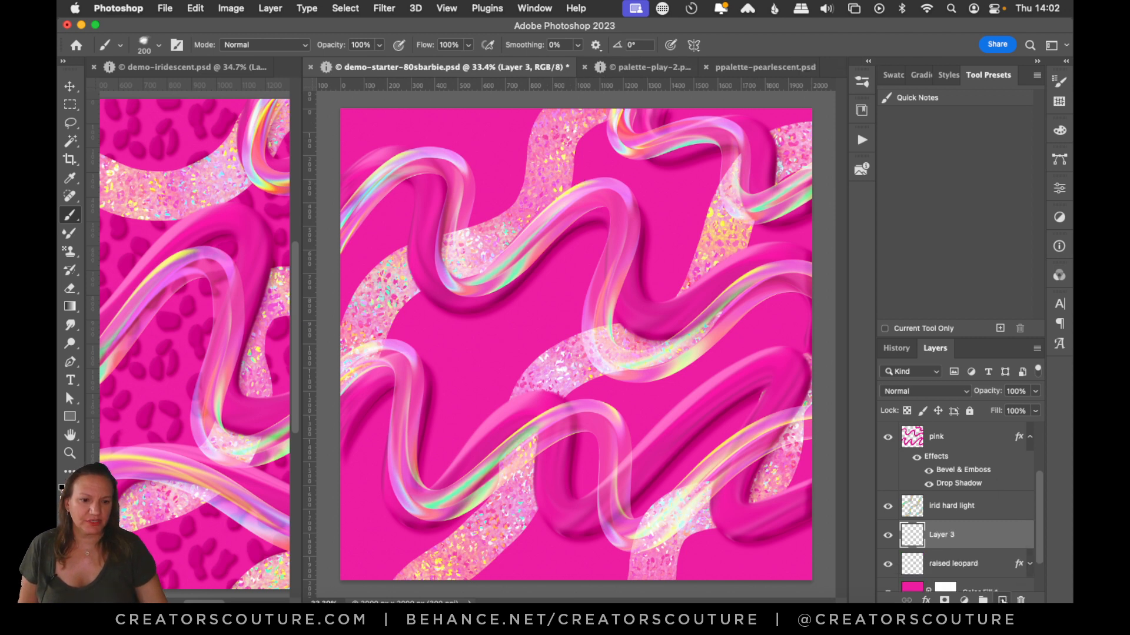
mouse_move(465, 176)
mouse_down()
mouse_move(490, 133)
mouse_move(501, 176)
mouse_move(439, 137)
mouse_move(368, 129)
mouse_move(348, 252)
mouse_move(381, 220)
mouse_move(457, 204)
mouse_move(427, 252)
mouse_move(588, 143)
mouse_move(588, 168)
mouse_move(679, 122)
mouse_move(799, 141)
mouse_move(726, 158)
mouse_move(640, 226)
mouse_move(745, 179)
mouse_move(674, 258)
mouse_move(707, 276)
mouse_move(792, 205)
mouse_move(792, 158)
mouse_move(812, 236)
mouse_up()
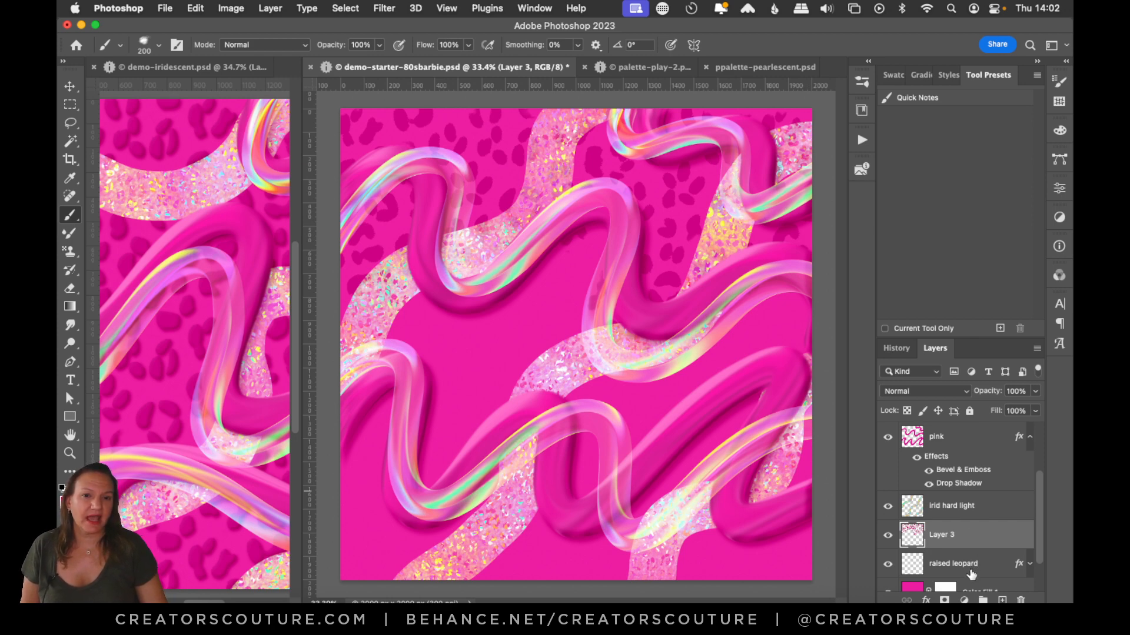
click(964, 568)
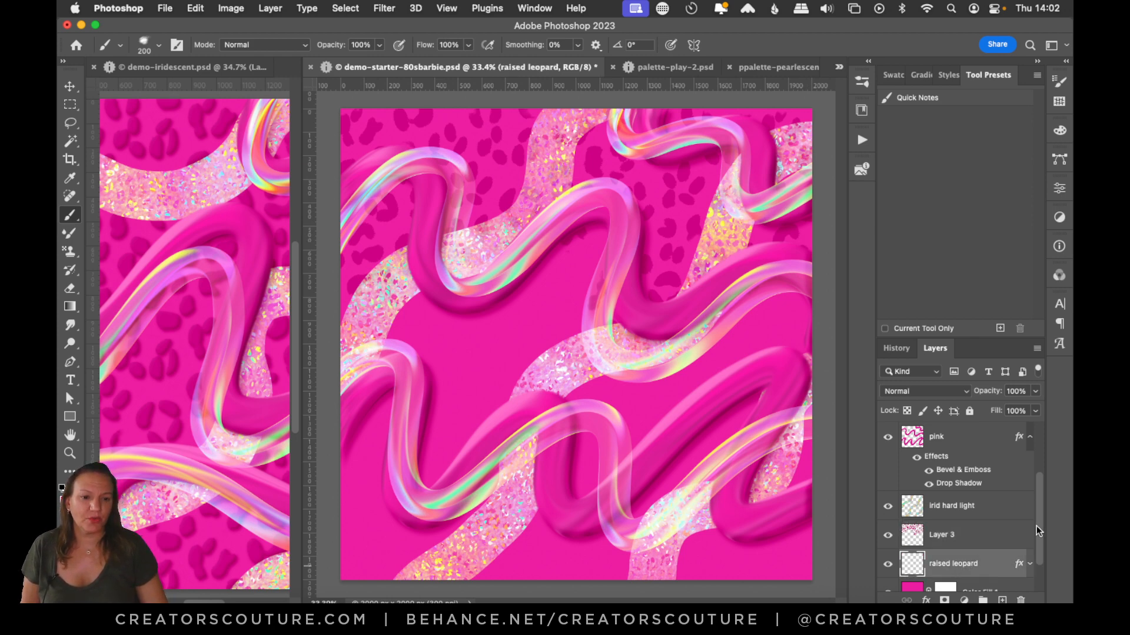
scroll(1036, 529, down, 1)
click(956, 516)
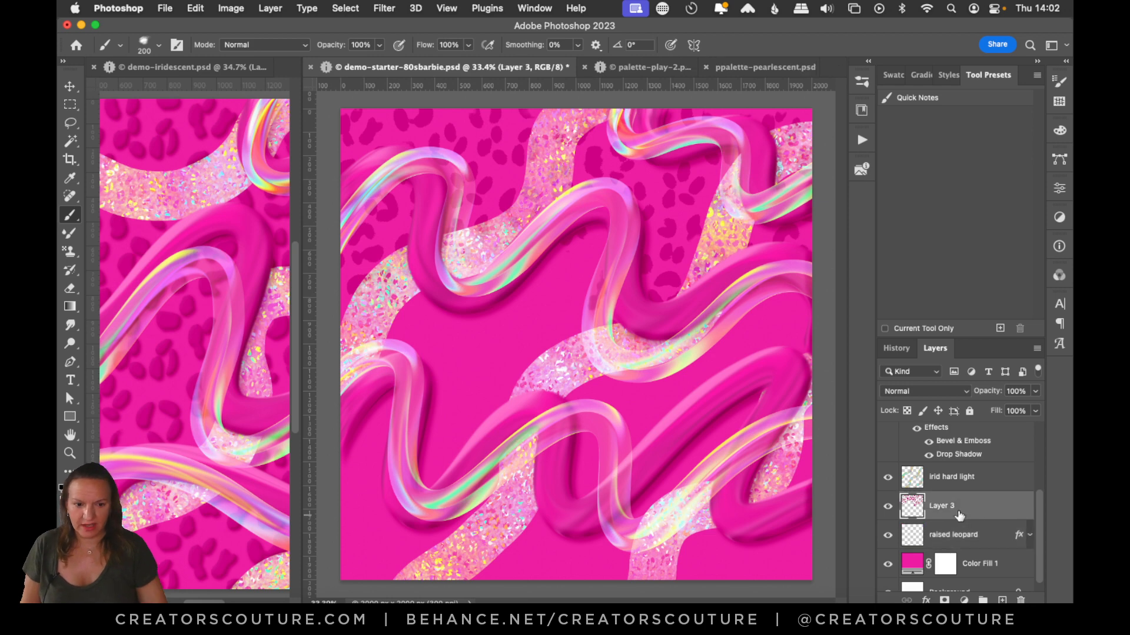
key(super+a)
key(super+x)
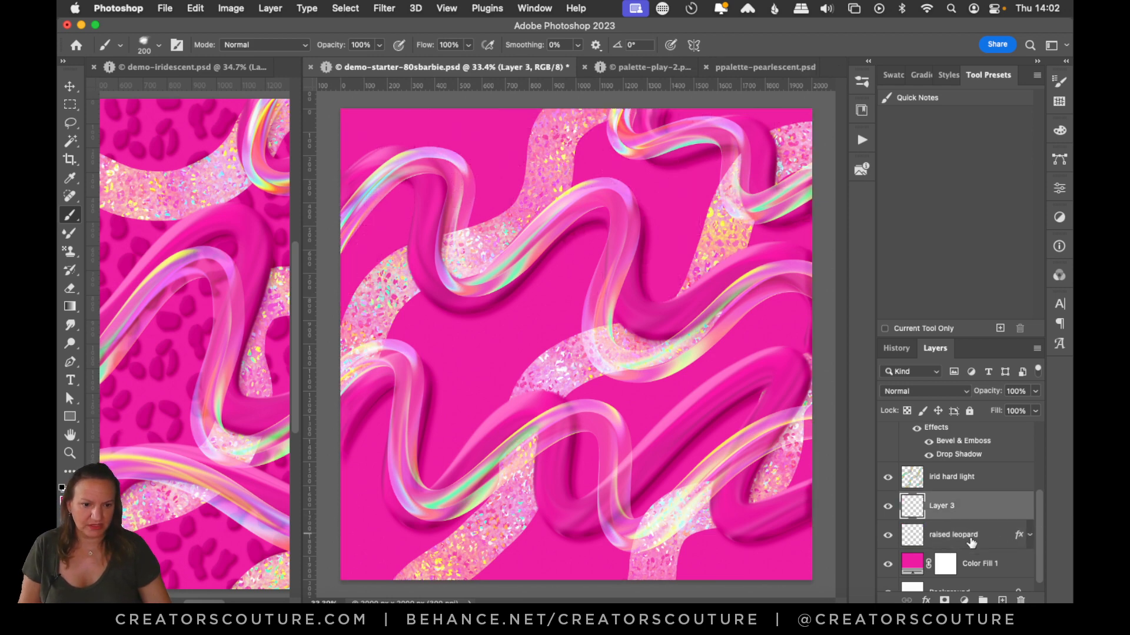
Paint leopard spots over the entire canvas on the raised leopard layer, with its Bevel & Emboss and Drop Shadow effects.
click(971, 542)
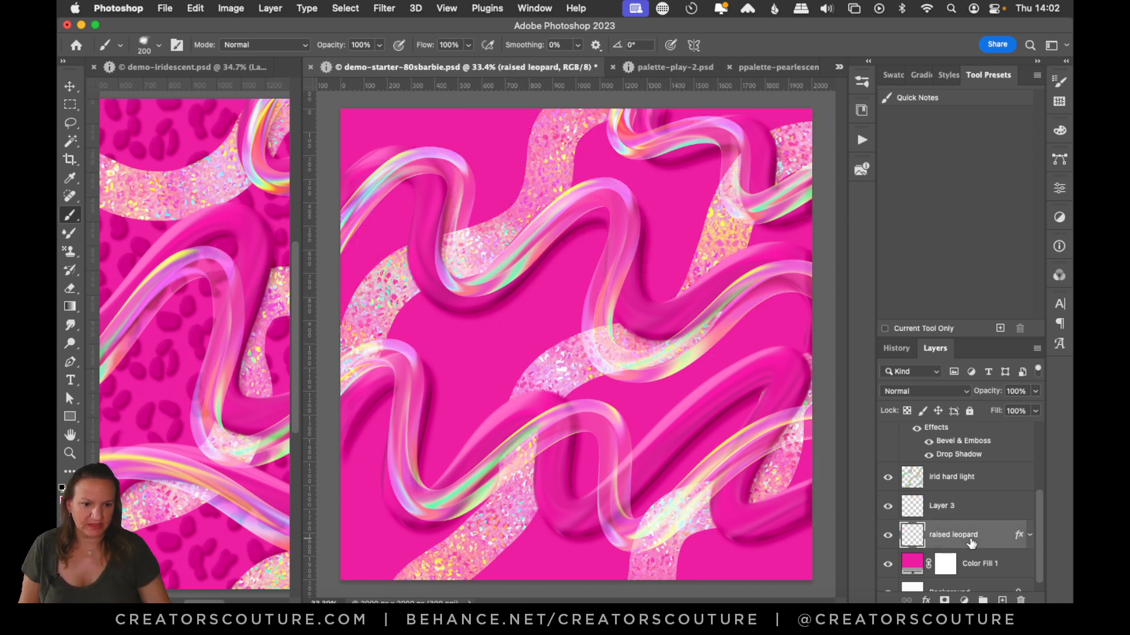
click(1027, 538)
scroll(1032, 536, down, 2)
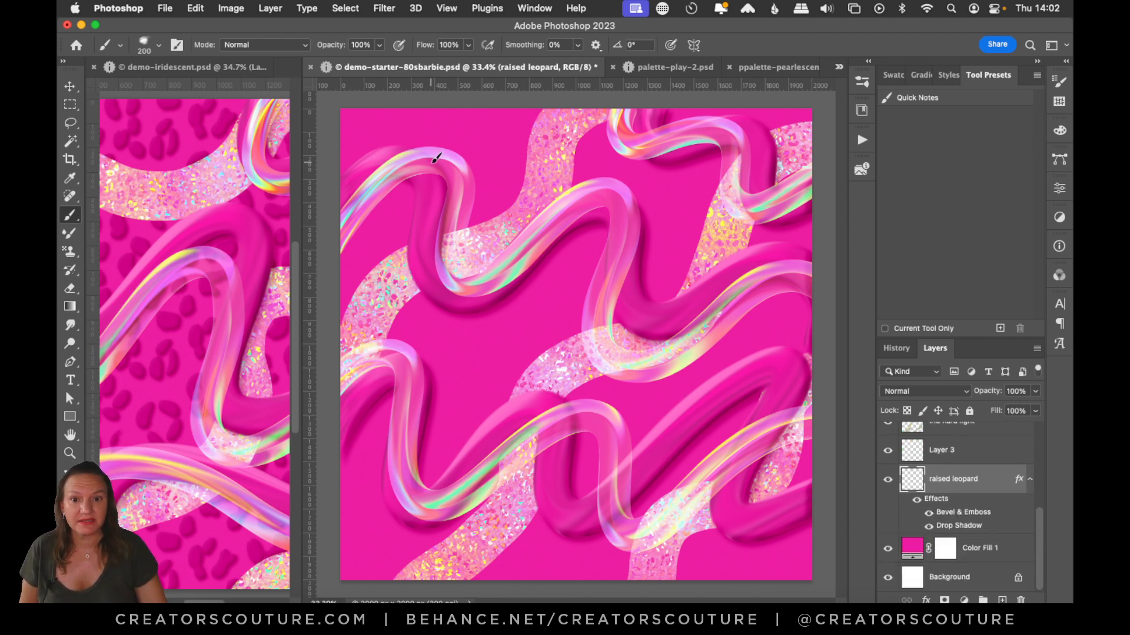
mouse_move(436, 157)
mouse_down()
mouse_move(492, 184)
mouse_move(429, 121)
mouse_move(360, 141)
mouse_move(357, 310)
mouse_move(461, 191)
mouse_move(573, 121)
mouse_move(624, 177)
mouse_move(625, 234)
mouse_move(788, 126)
mouse_move(827, 136)
mouse_move(836, 217)
mouse_move(665, 282)
mouse_move(512, 300)
mouse_move(412, 353)
mouse_move(448, 453)
mouse_move(605, 370)
mouse_move(585, 468)
mouse_move(714, 370)
mouse_move(667, 495)
mouse_move(779, 528)
mouse_move(676, 568)
mouse_move(800, 559)
mouse_move(612, 568)
mouse_move(573, 511)
mouse_move(353, 494)
mouse_up()
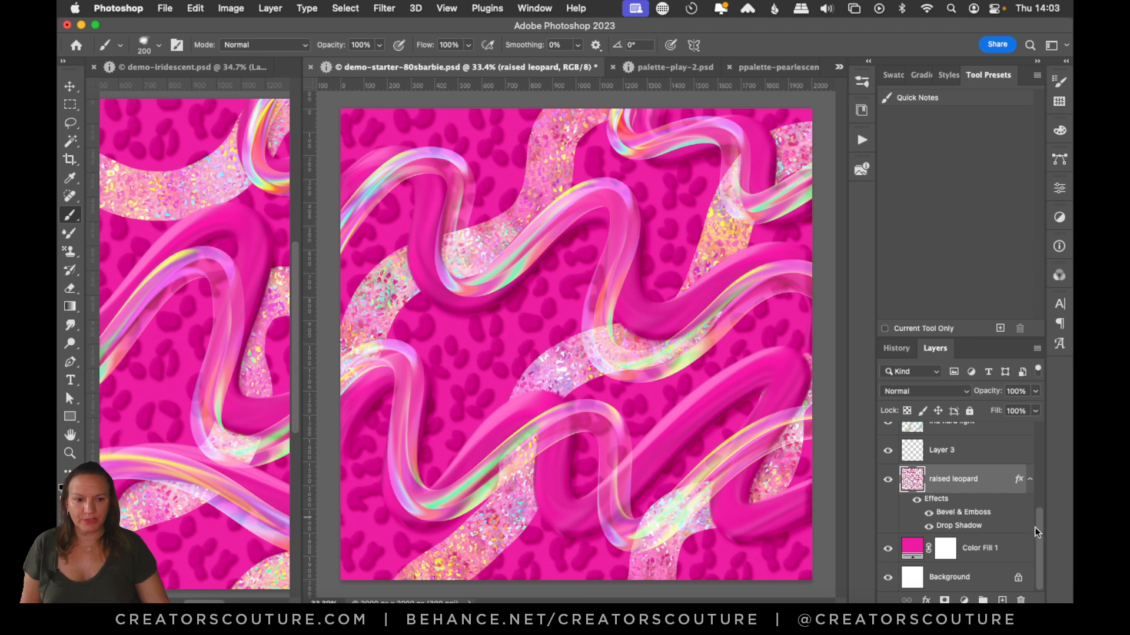
Compare the artwork with the irid hard light layer hidden and shown to examine the leopard spots beneath the glitter.
drag(1034, 527, 1034, 486)
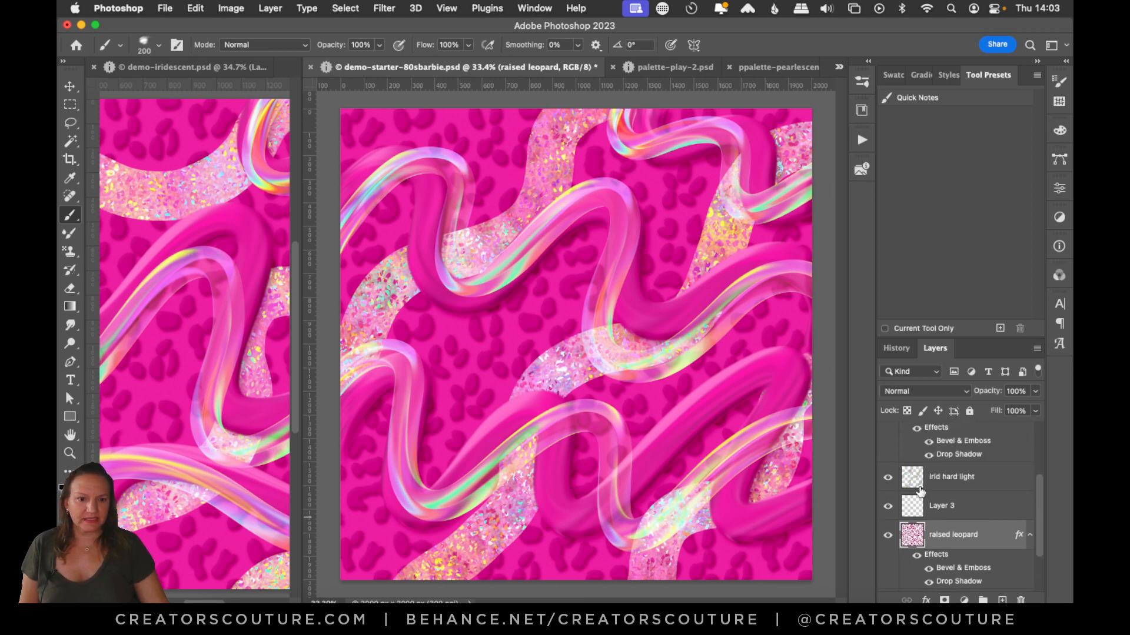
click(888, 479)
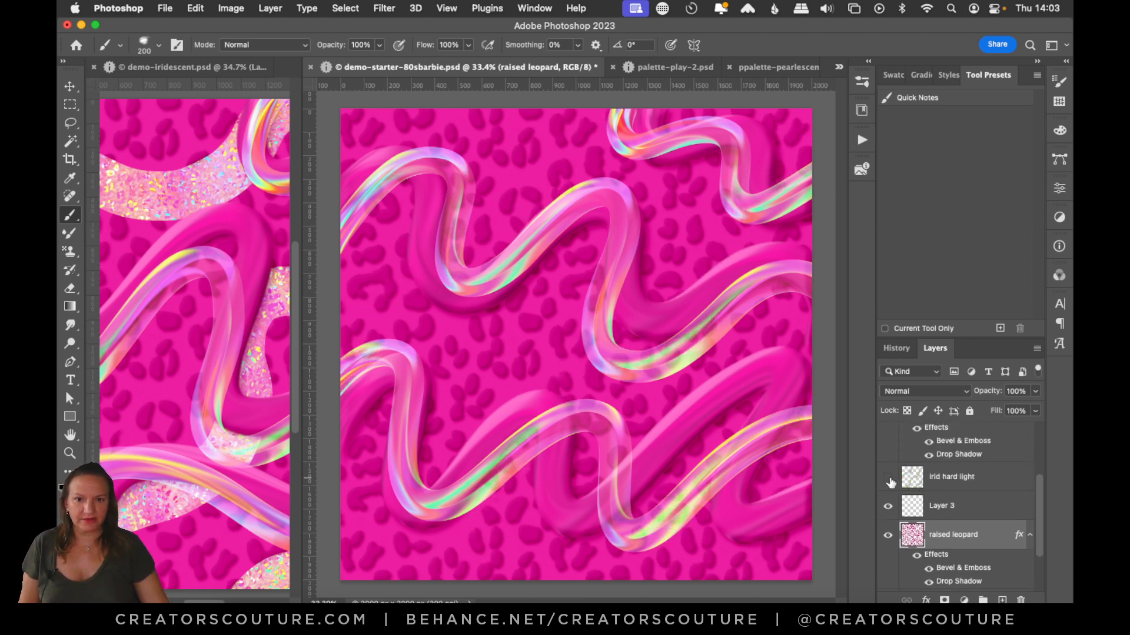
click(889, 479)
click(889, 479)
click(889, 479)
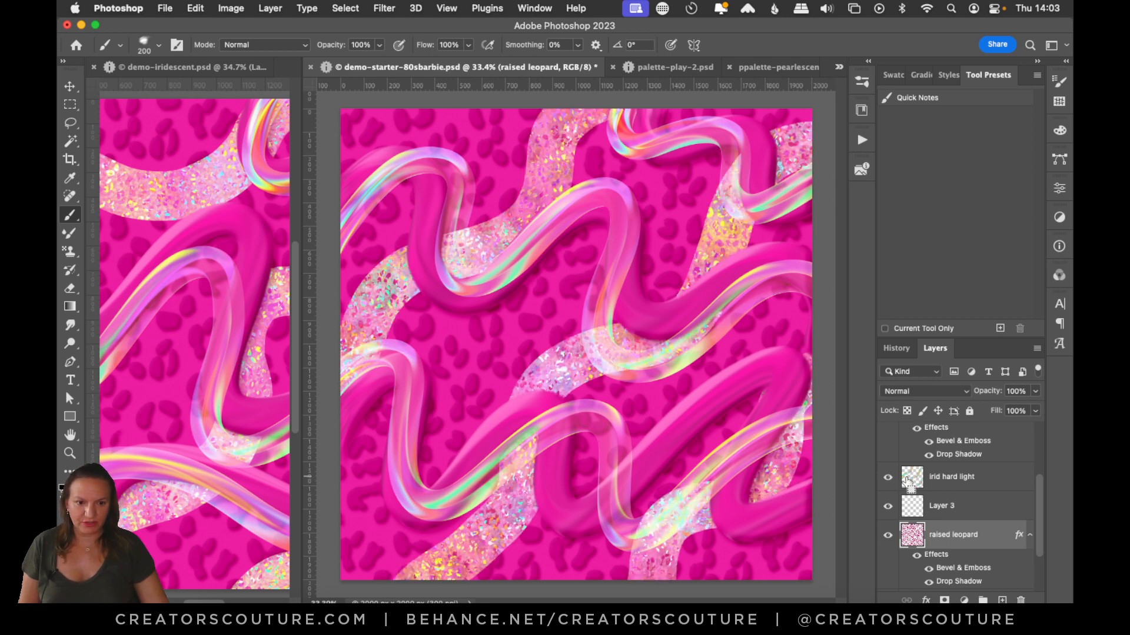
Load the glitter ribbons of the irid hard light layer as a selection, keeping the raised leopard layer active.
super+click(912, 484)
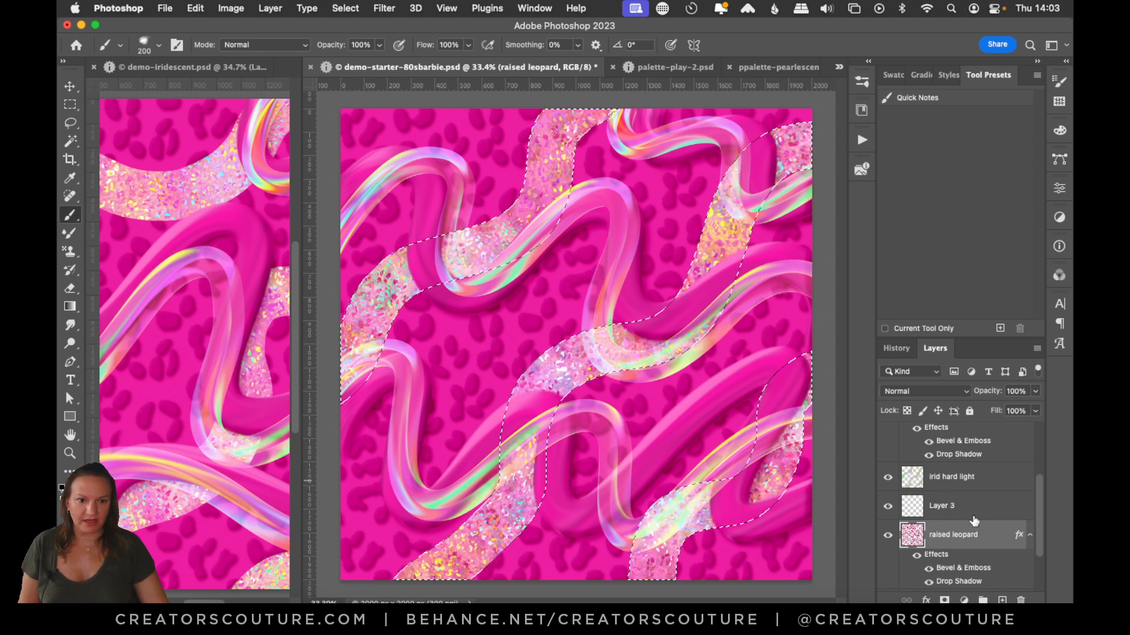
drag(1037, 504, 1036, 527)
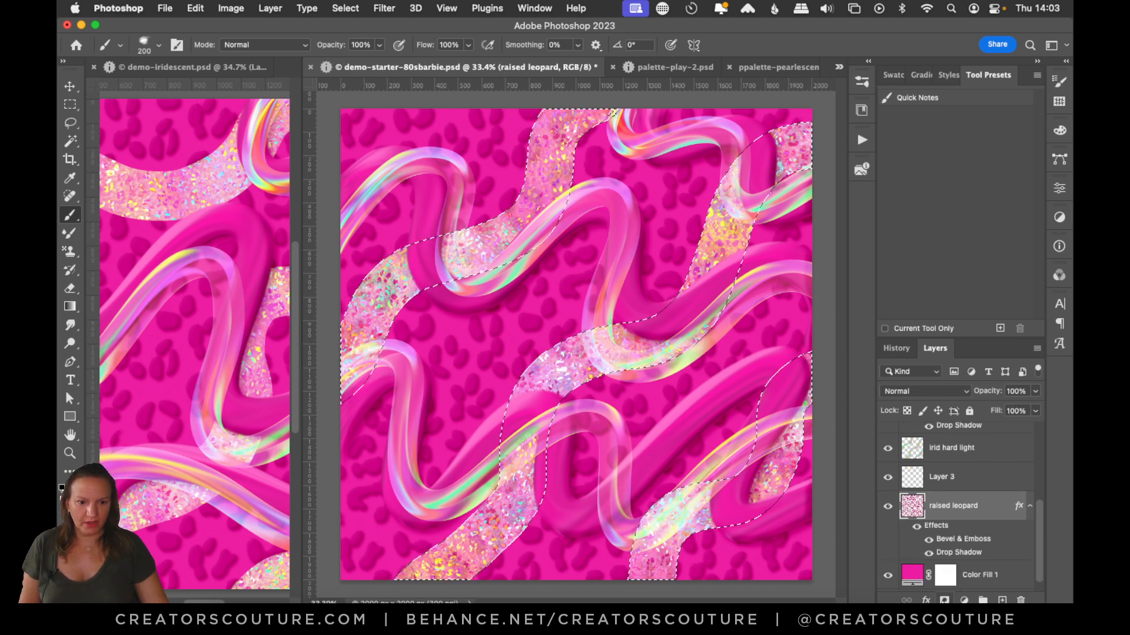
click(944, 600)
key(super+z)
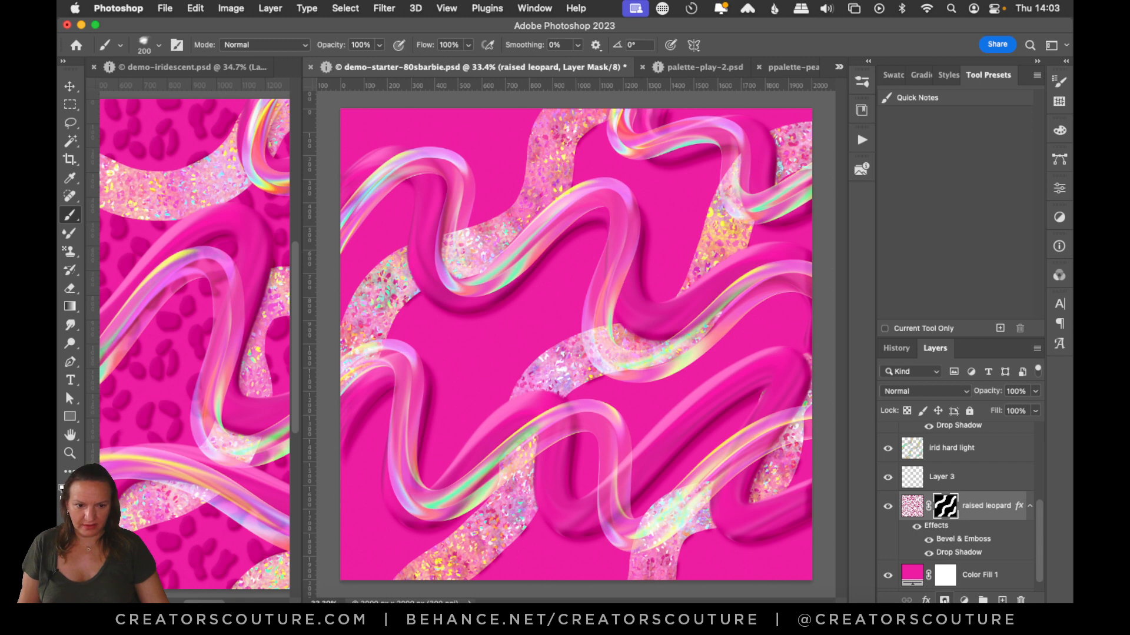
key(super+z)
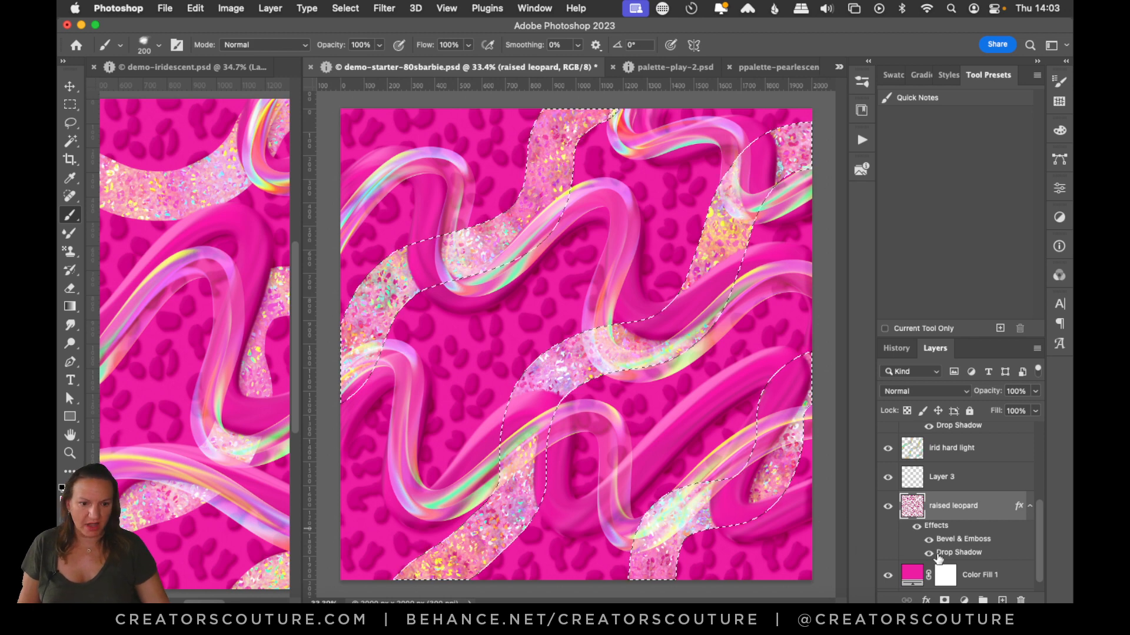
double_click(944, 600)
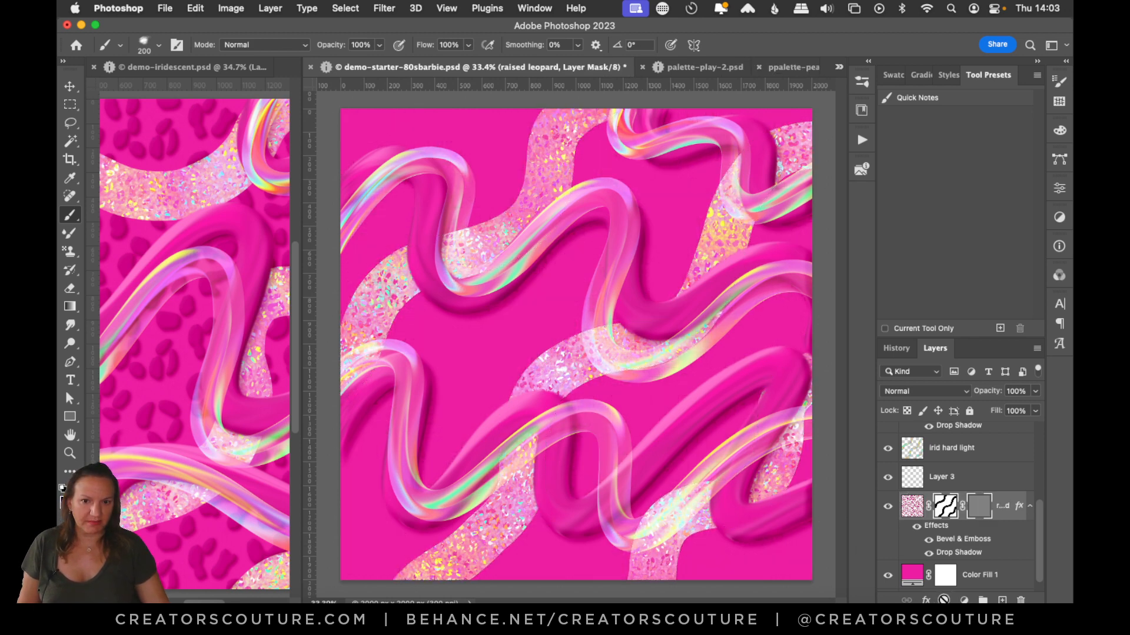
key(super+z)
key(super+z)
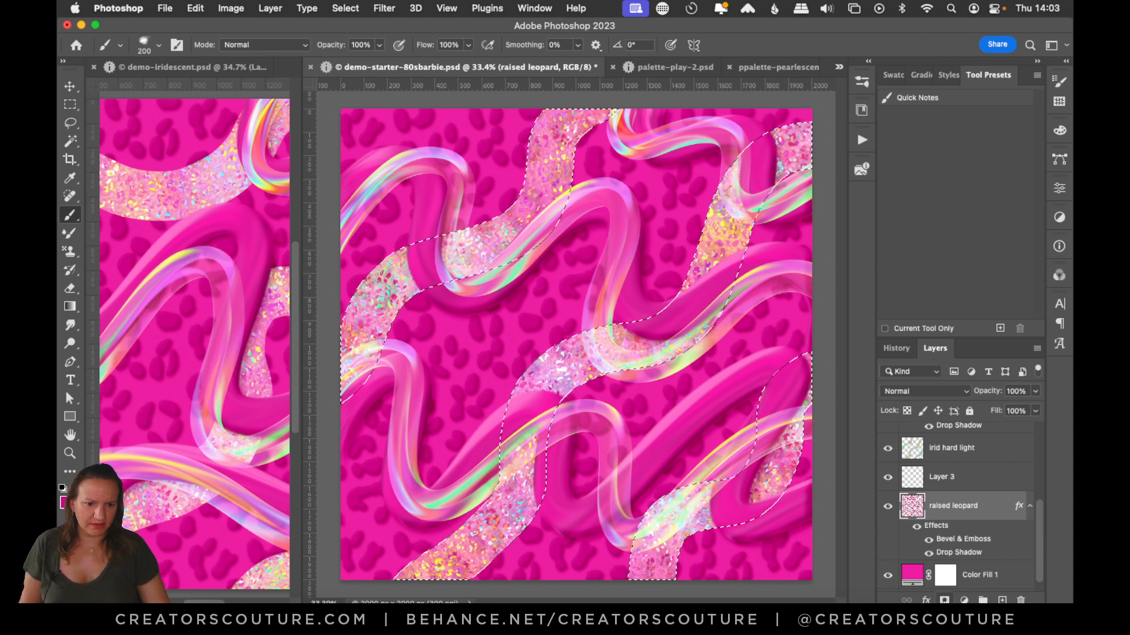
click(944, 599)
key(super+z)
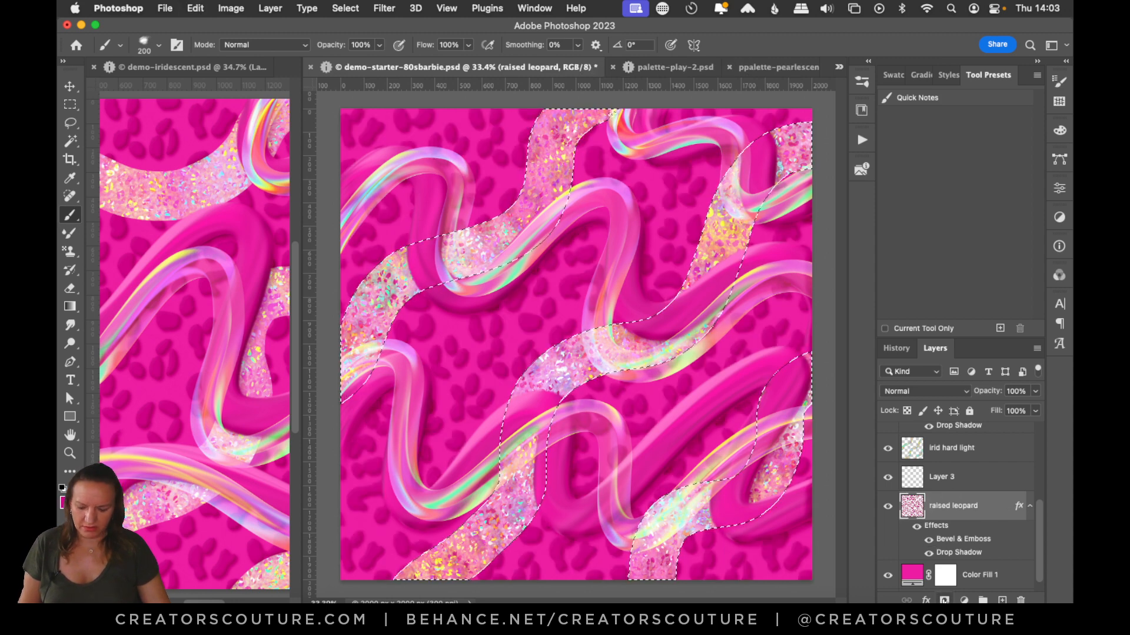
Add a mask to raised leopard that hides the spots inside the selected ribbons, and compare it disabled and re-enabled.
click(944, 599)
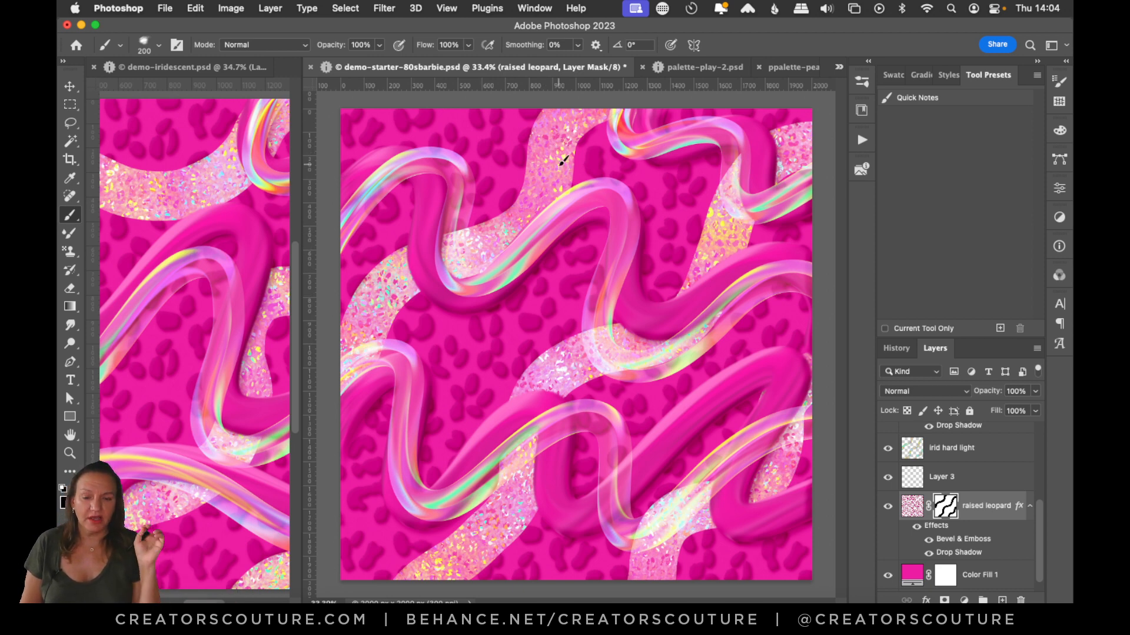
right_click(942, 510)
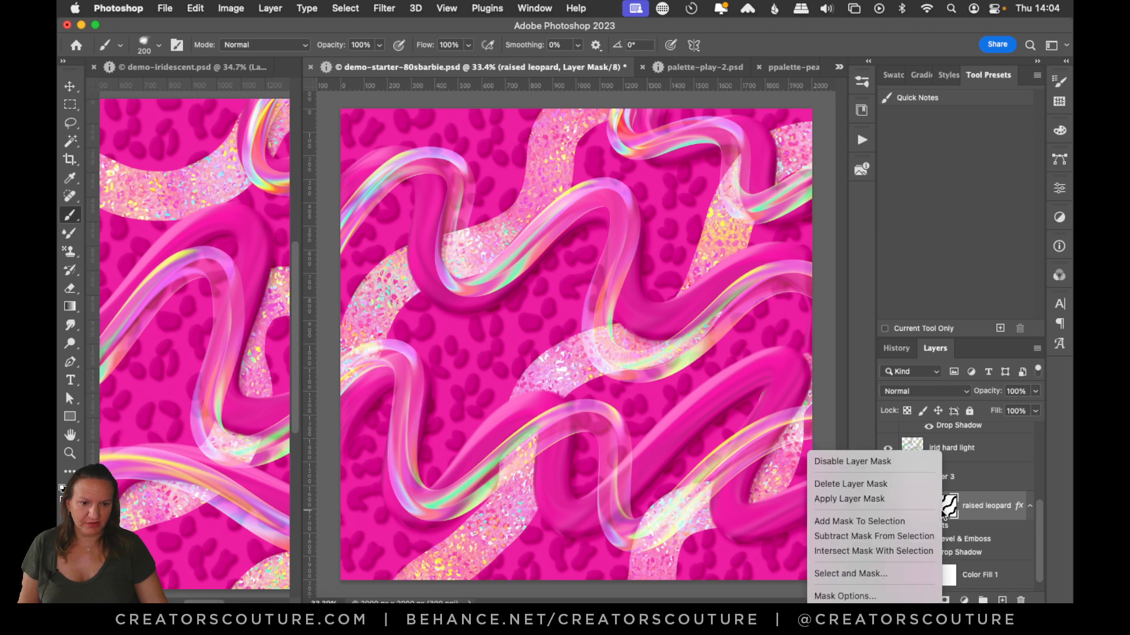
click(871, 465)
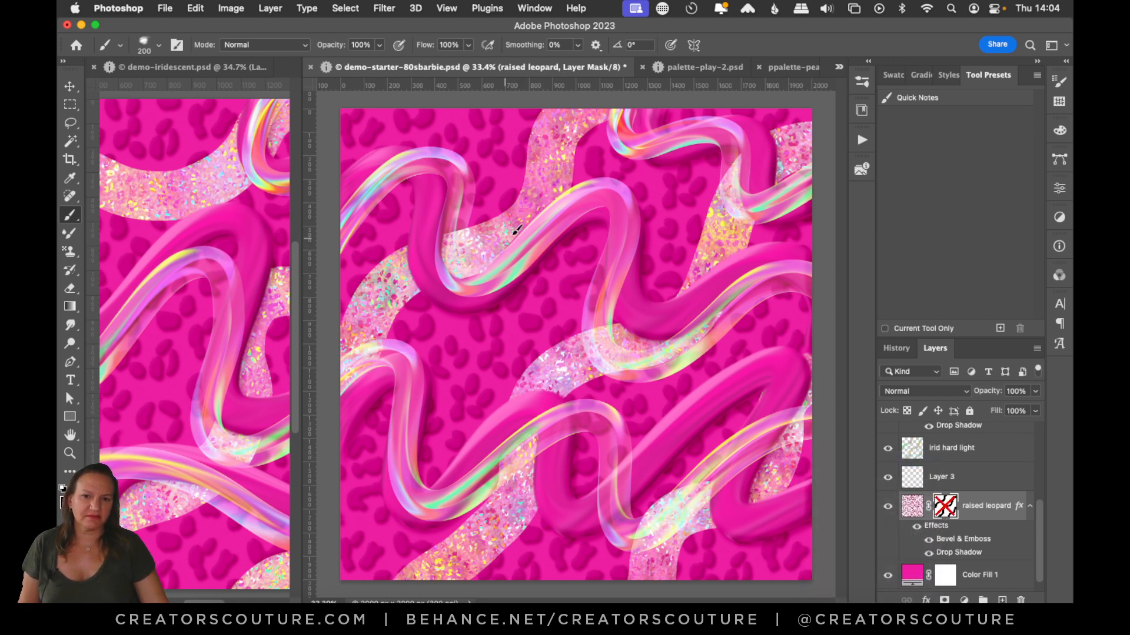
right_click(944, 507)
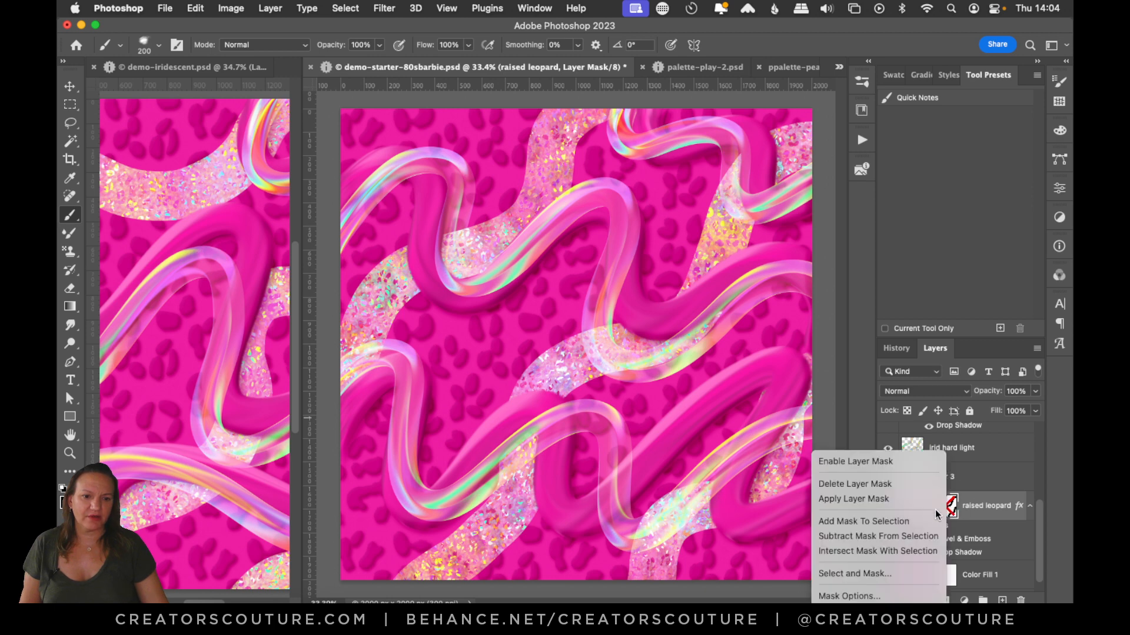
click(867, 462)
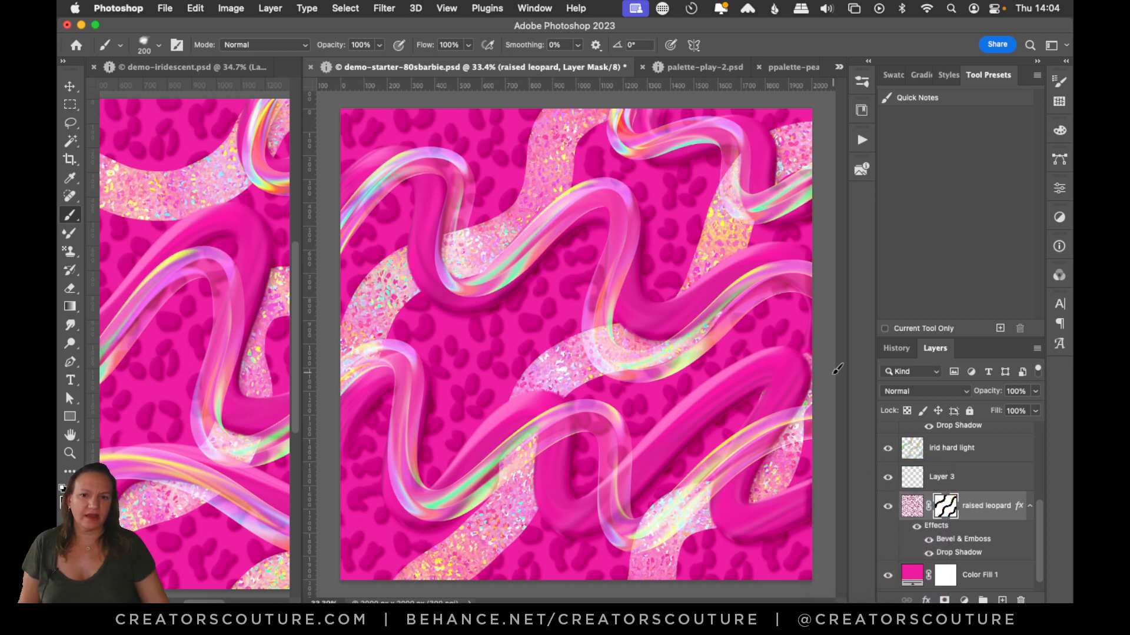